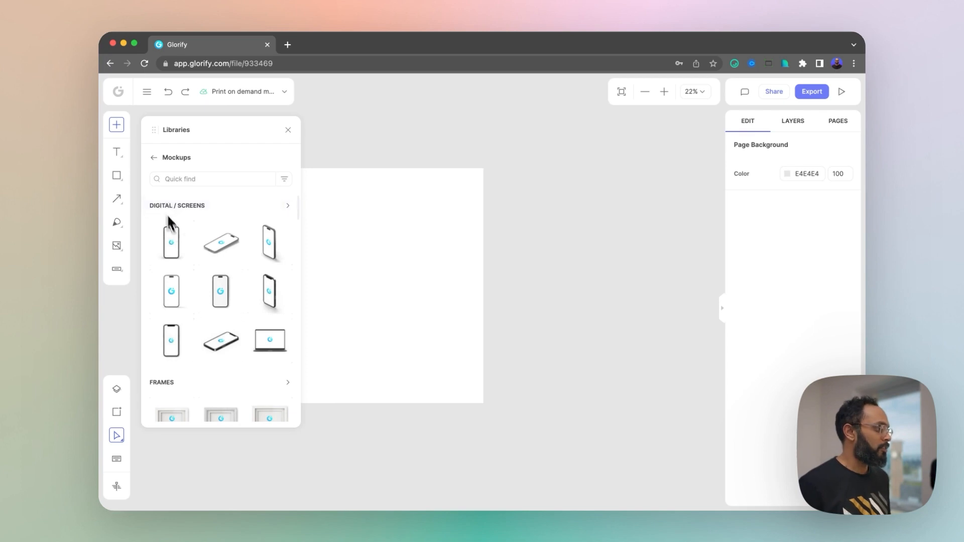
# Browse the mockup library's categories and show all Apparel mockups.
pyautogui.scroll(-10, 169, 224)
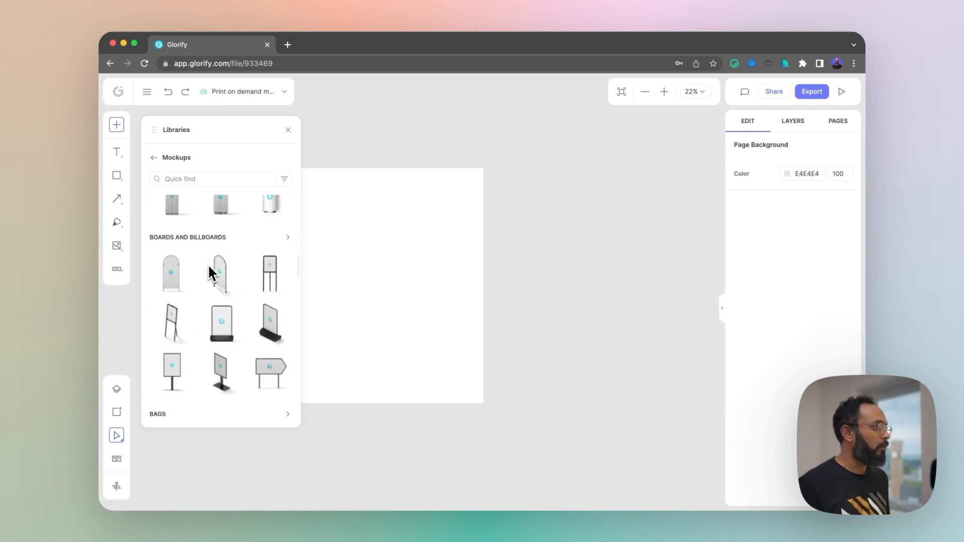
pyautogui.scroll(-8, 220, 271)
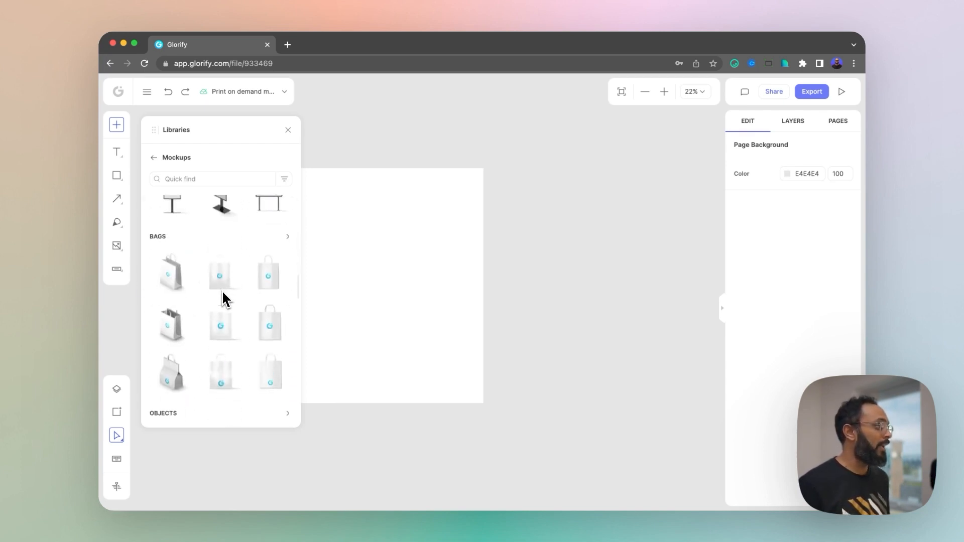
pyautogui.scroll(-4, 222, 292)
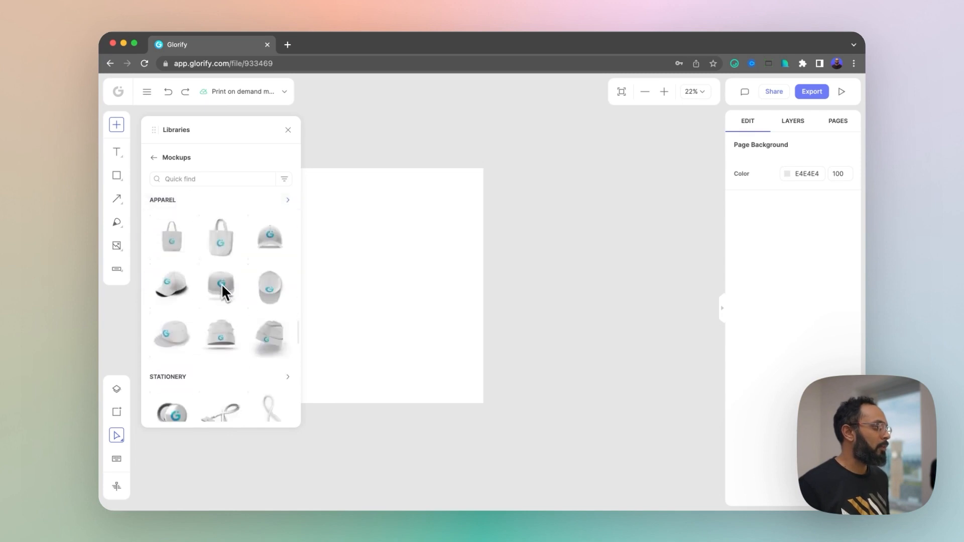
pyautogui.click(206, 221)
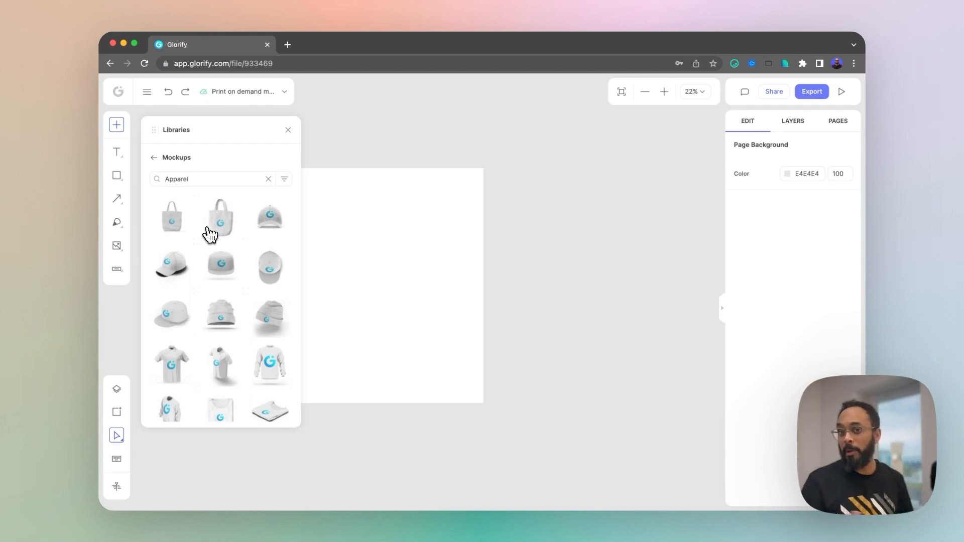
# Add the Shirt ISO and Cotton T-Shirt - Top Down mockups to the main canvas and close the library.
pyautogui.scroll(-3, 213, 366)
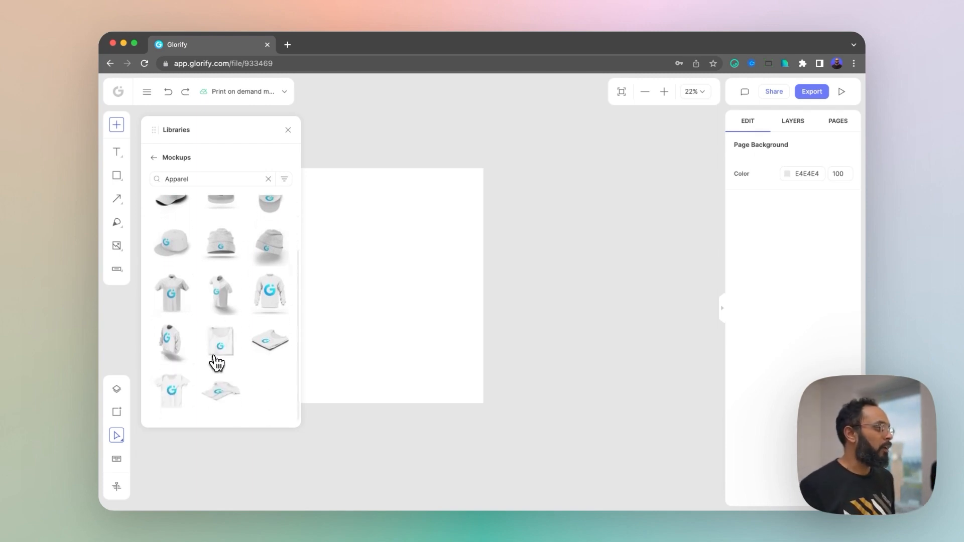
pyautogui.scroll(2, 217, 306)
pyautogui.scroll(-2, 218, 314)
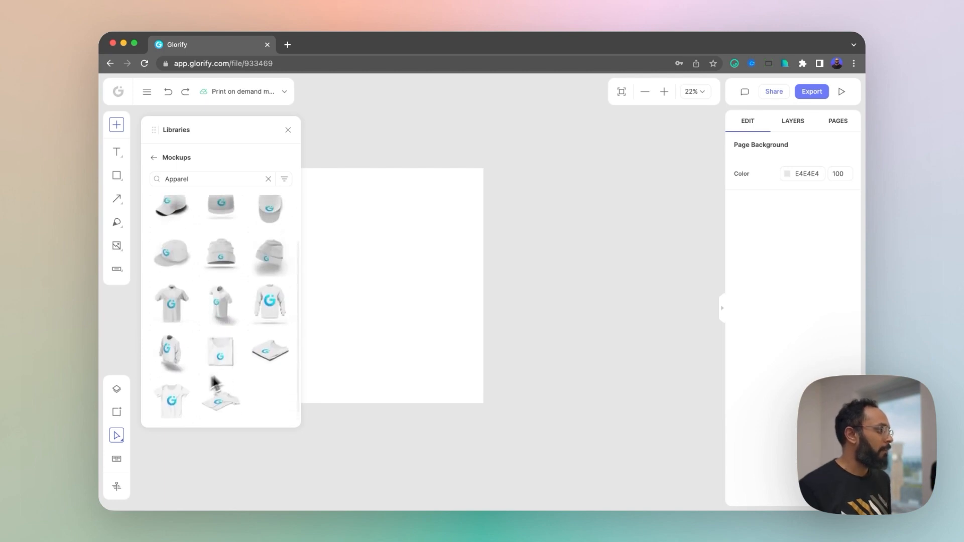
pyautogui.scroll(2, 198, 351)
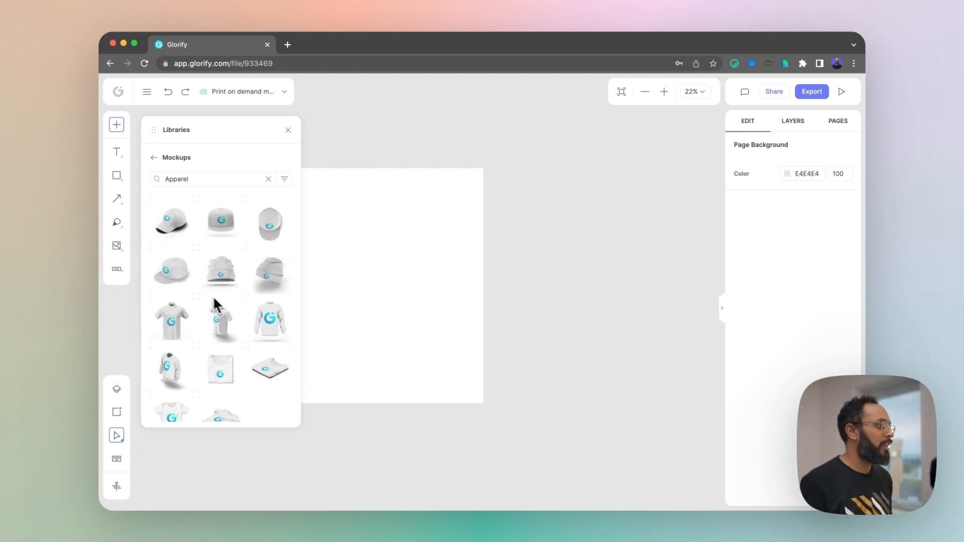
pyautogui.scroll(-1, 220, 298)
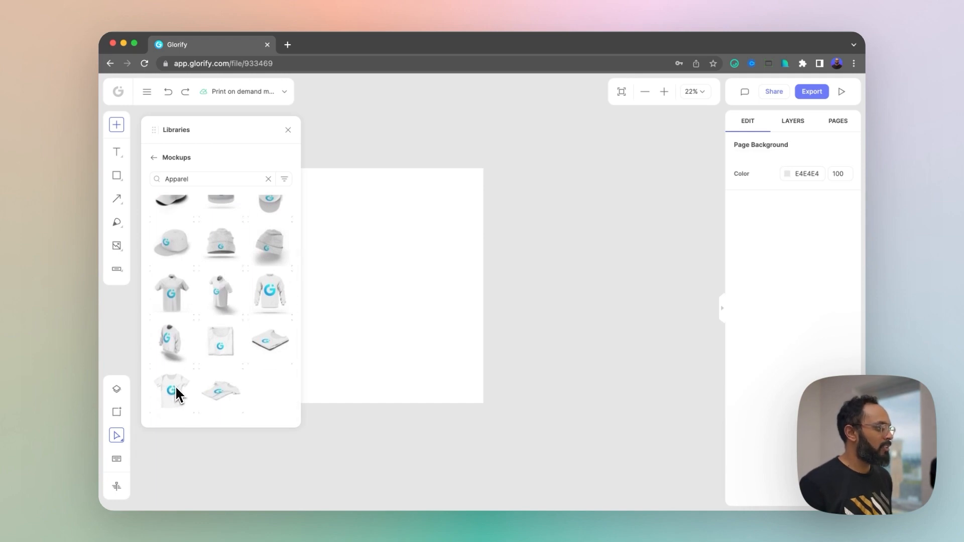
pyautogui.moveTo(216, 395); pyautogui.dragTo(406, 293)
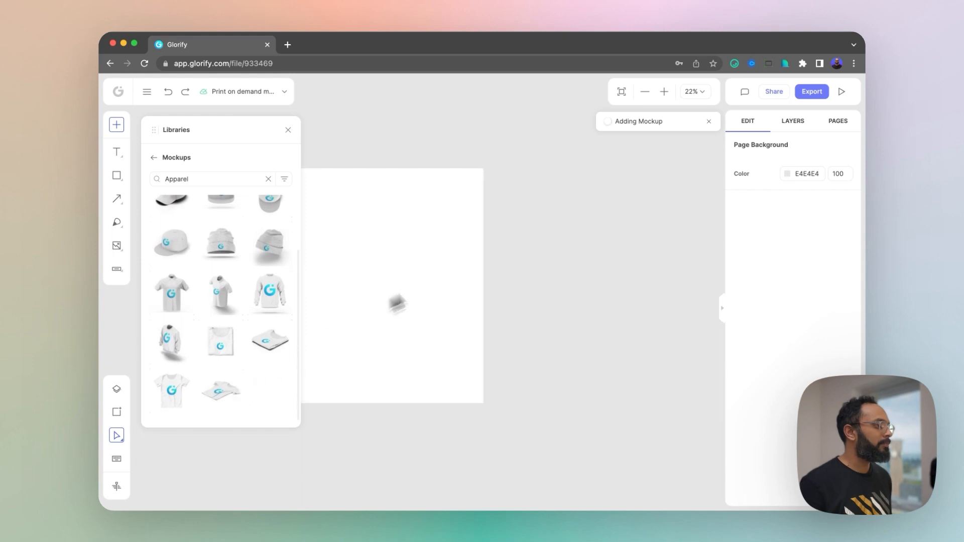
pyautogui.moveTo(217, 391); pyautogui.dragTo(318, 221)
pyautogui.click(360, 139)
pyautogui.press('space')
pyautogui.moveTo(376, 158); pyautogui.dragTo(460, 154)
pyautogui.moveTo(368, 106); pyautogui.dragTo(357, 331)
pyautogui.click(467, 138)
pyautogui.click(288, 130)
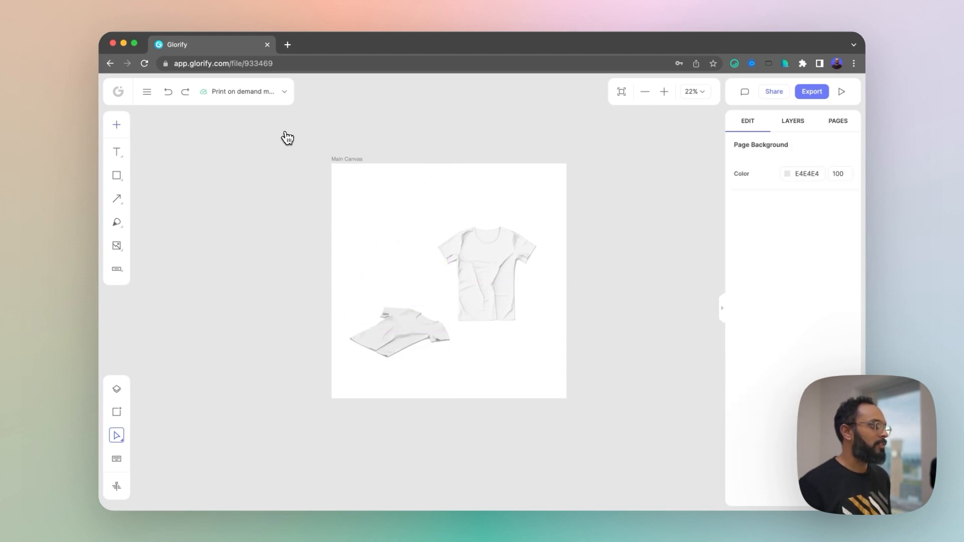
# Arrange the two shirt mockups side by side on the main canvas, with the Shirt ISO against the canvas's left edge.
pyautogui.press('space')
pyautogui.moveTo(519, 113); pyautogui.dragTo(445, 159)
pyautogui.scroll(-2, 397, 203)
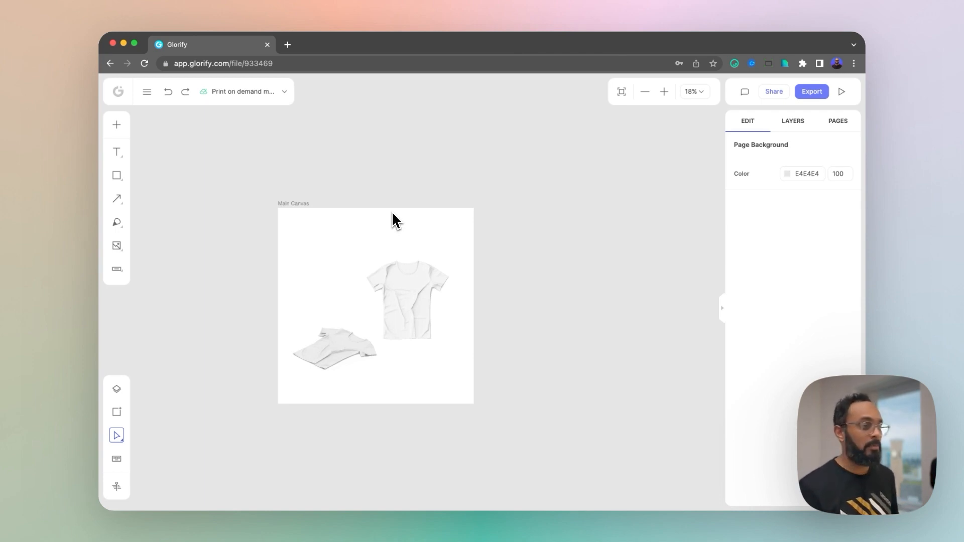
pyautogui.press('space')
pyautogui.moveTo(383, 176); pyautogui.dragTo(364, 187)
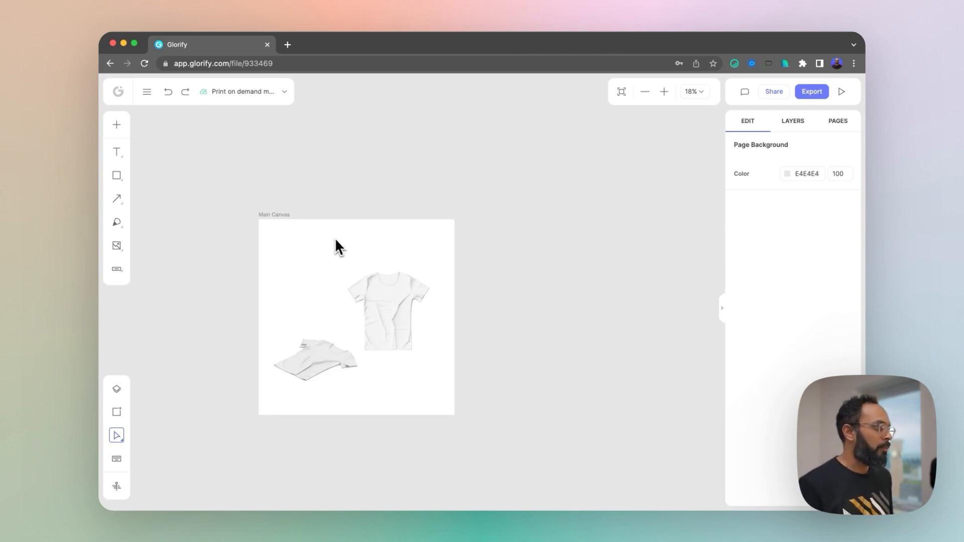
pyautogui.moveTo(394, 307); pyautogui.dragTo(387, 290)
pyautogui.moveTo(316, 356); pyautogui.dragTo(315, 301)
pyautogui.moveTo(376, 295); pyautogui.dragTo(390, 303)
pyautogui.click(316, 302)
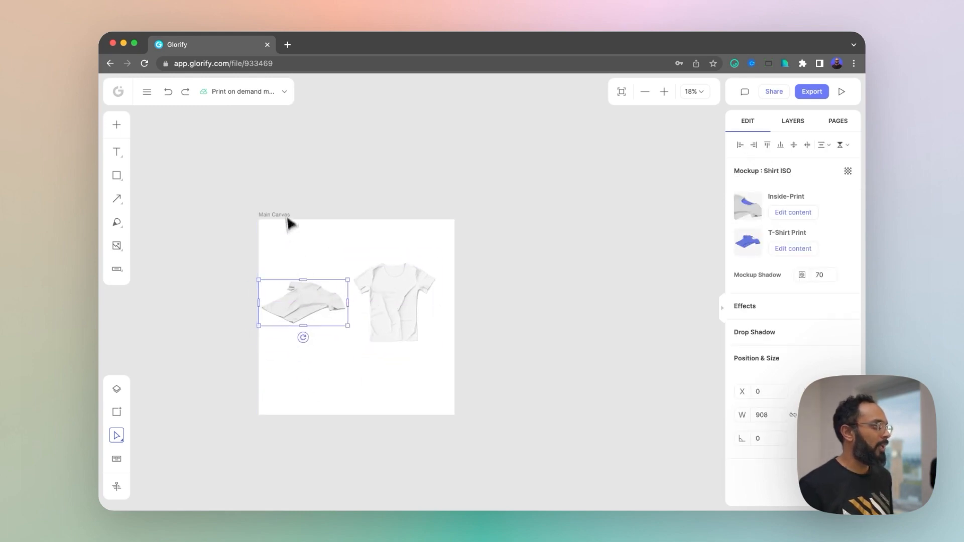
# Open the T-Shirt Print content of the top-down cotton shirt for editing and place its artboard beside the main canvas.
pyautogui.click(377, 287)
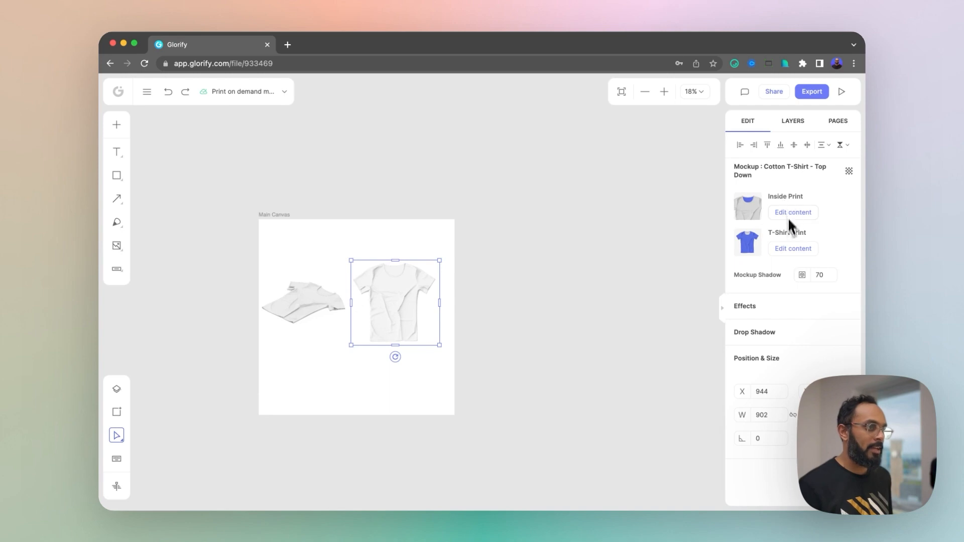
pyautogui.click(791, 250)
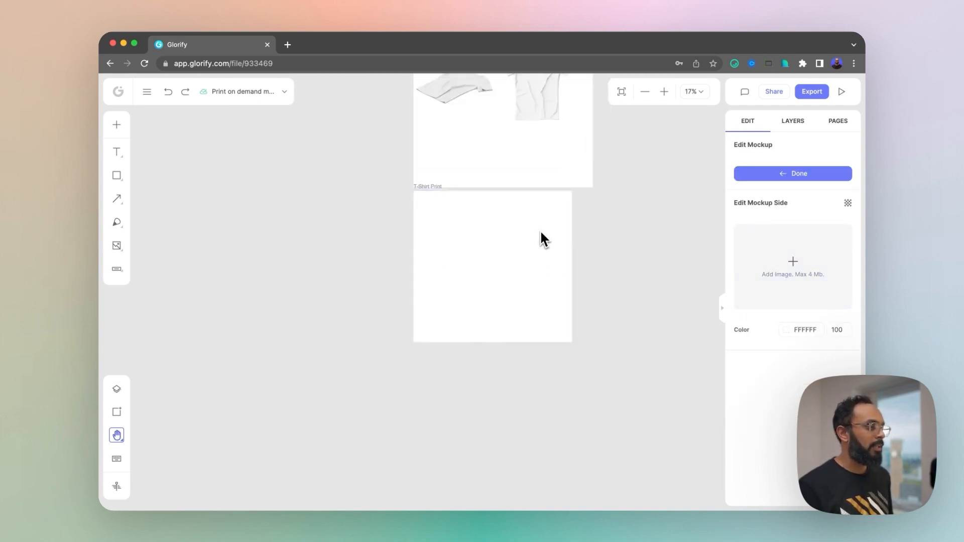
pyautogui.moveTo(540, 230); pyautogui.dragTo(409, 338)
pyautogui.moveTo(287, 294); pyautogui.dragTo(494, 156)
pyautogui.scroll(2, 444, 208)
pyautogui.scroll(3, 444, 208)
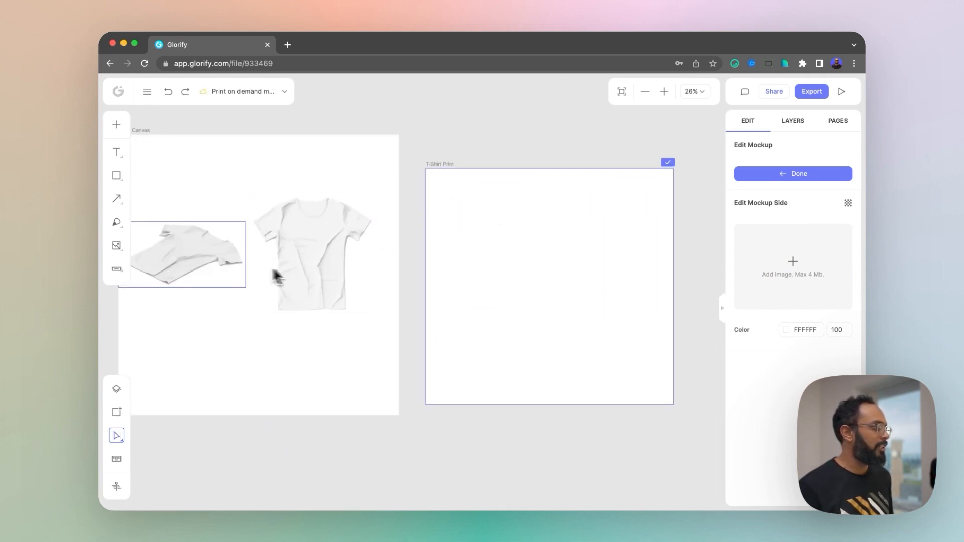
# Draw a rectangle on the T-Shirt Print artboard, resize it to about 750 wide, and centre it on the artboard.
pyautogui.click(118, 181)
pyautogui.click(141, 182)
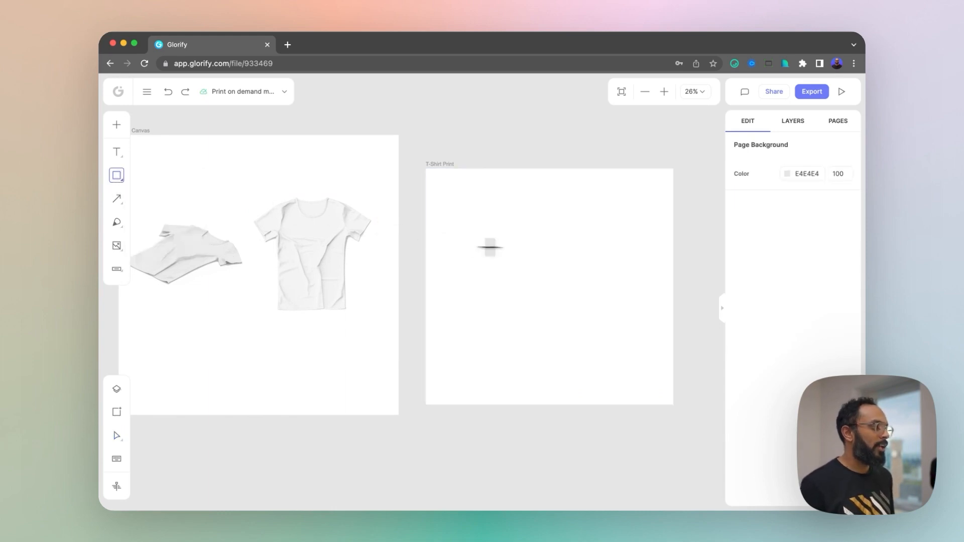
pyautogui.moveTo(502, 209); pyautogui.dragTo(629, 366)
pyautogui.moveTo(581, 314); pyautogui.dragTo(551, 311)
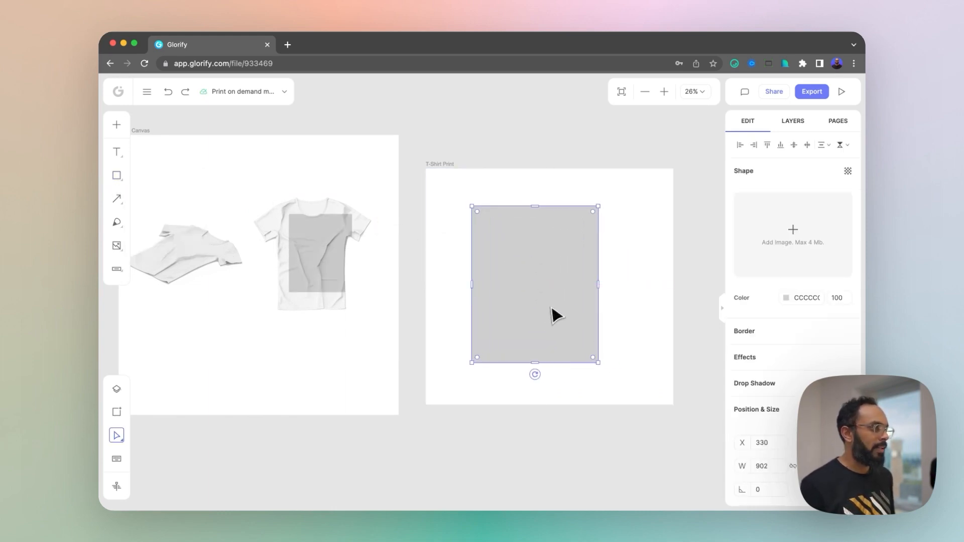
pyautogui.moveTo(599, 207); pyautogui.dragTo(591, 235)
pyautogui.moveTo(550, 287); pyautogui.dragTo(533, 286)
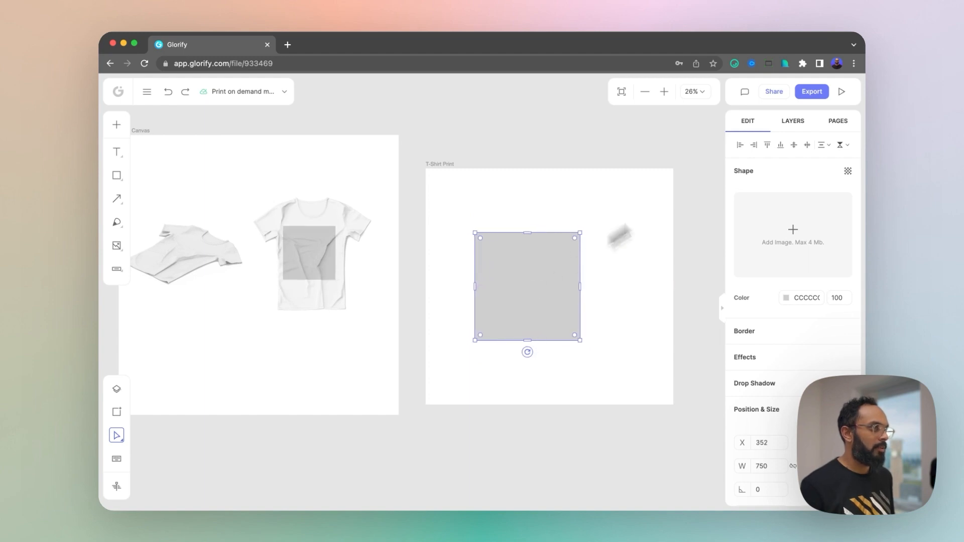
pyautogui.click(792, 146)
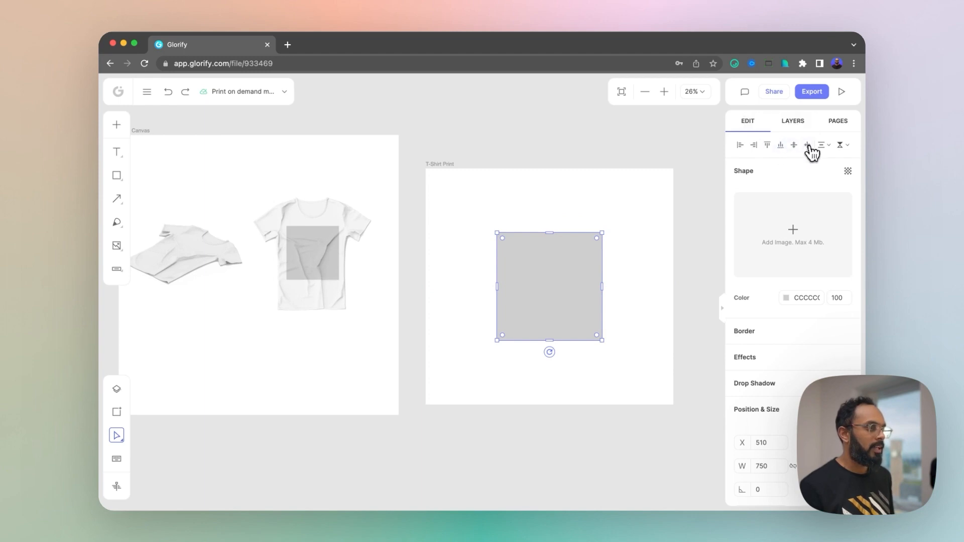
# Give the rectangle a linear gradient fill.
pyautogui.click(786, 298)
pyautogui.click(622, 329)
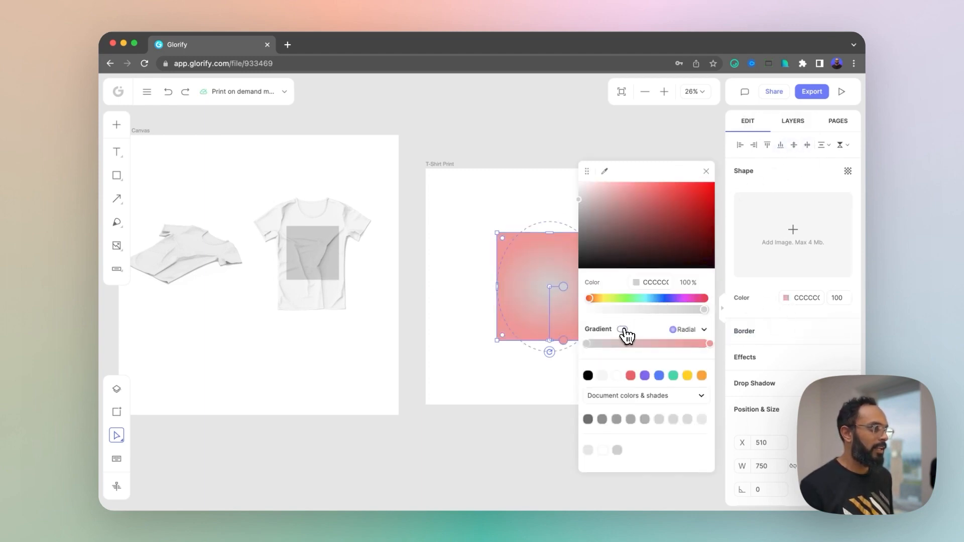
pyautogui.click(694, 331)
pyautogui.click(682, 349)
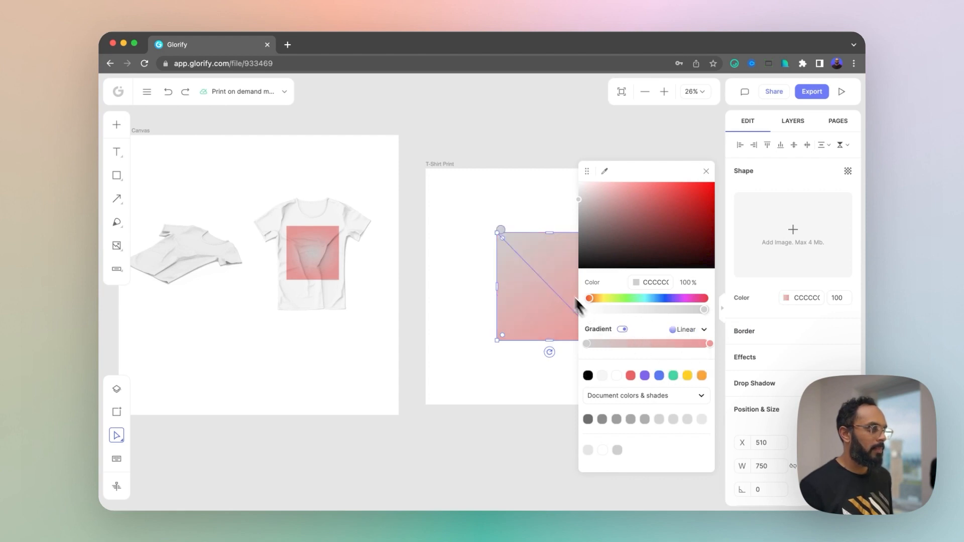
# Shrink the gradient rectangle about its centre to about 657 wide.
pyautogui.click(489, 260)
pyautogui.moveTo(577, 207); pyautogui.dragTo(554, 222)
pyautogui.click(506, 251)
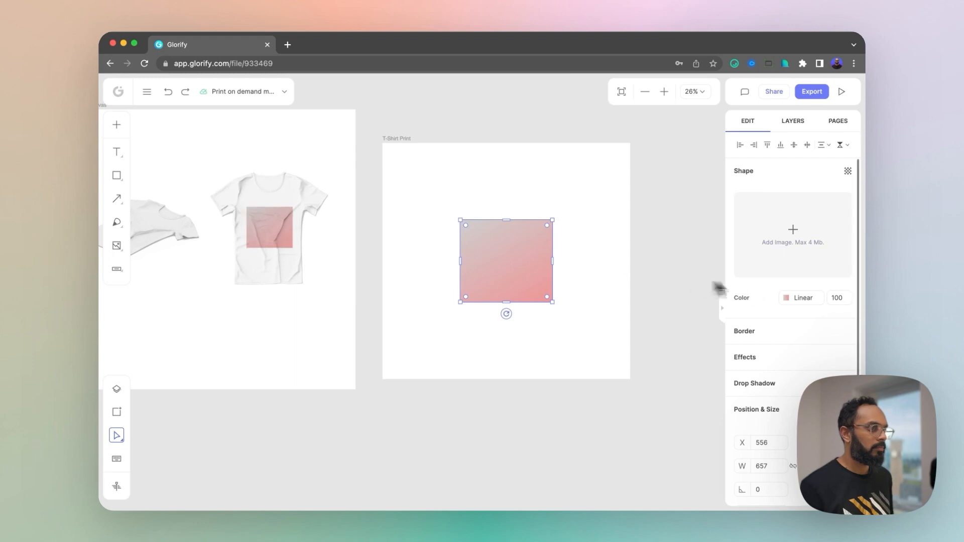
# Set the gradient's start colour to blue 4E76F8 and its end colour to purple B838D2.
pyautogui.click(786, 299)
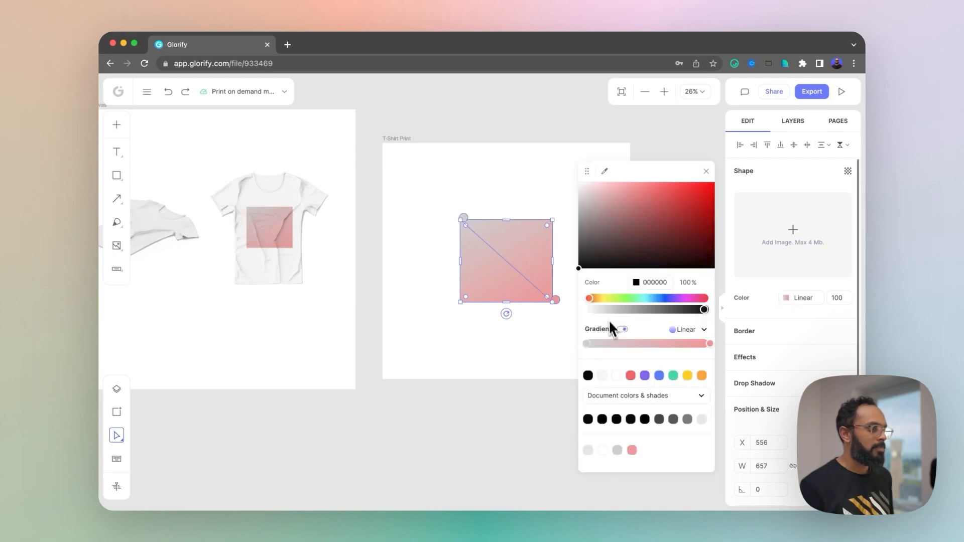
pyautogui.click(586, 343)
pyautogui.click(658, 376)
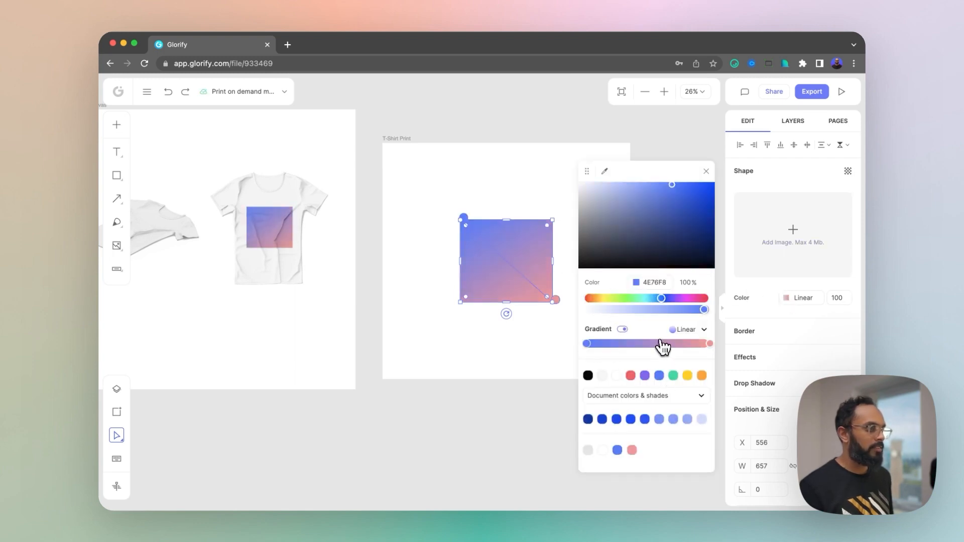
pyautogui.click(709, 343)
pyautogui.click(673, 376)
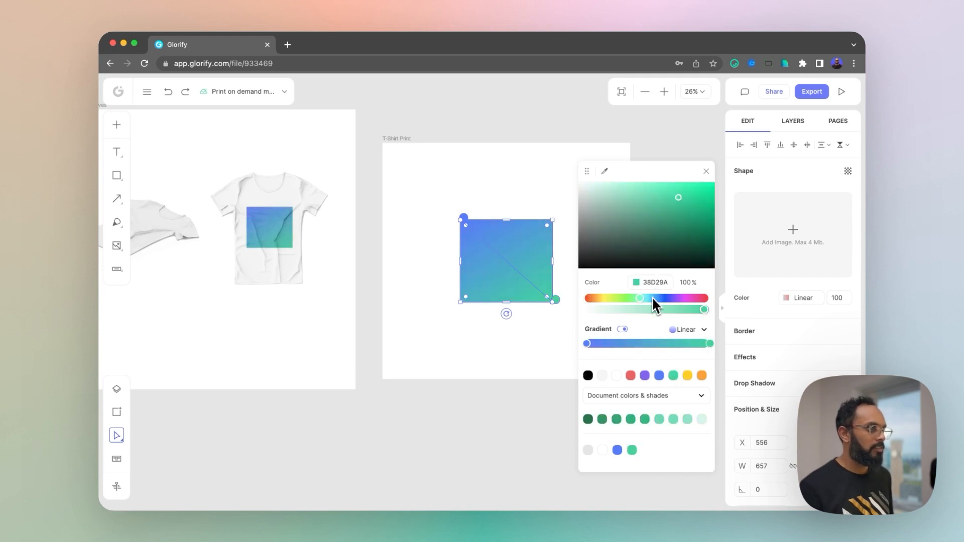
pyautogui.moveTo(645, 300); pyautogui.dragTo(683, 305)
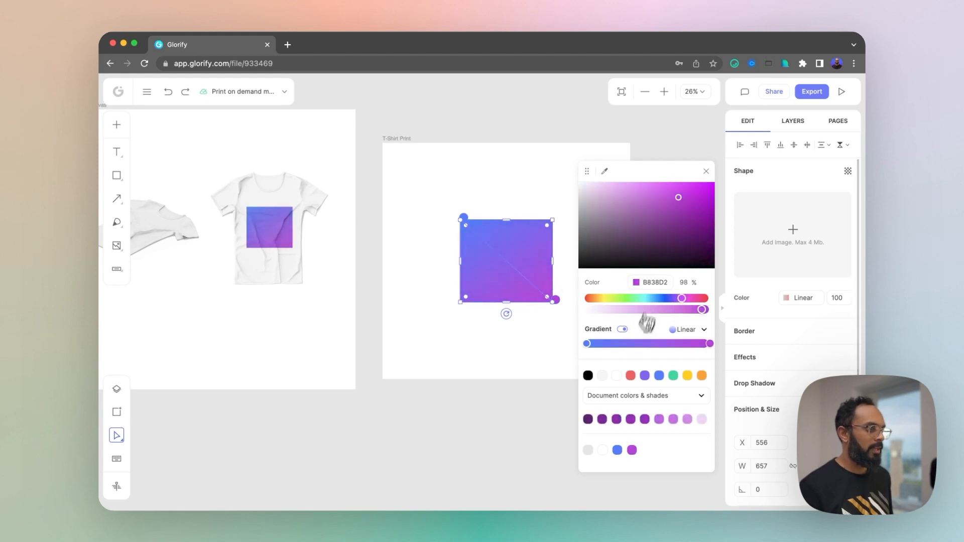
# Add a light blue 90D2F4 colour stop near the middle of the rectangle's gradient.
pyautogui.click(649, 344)
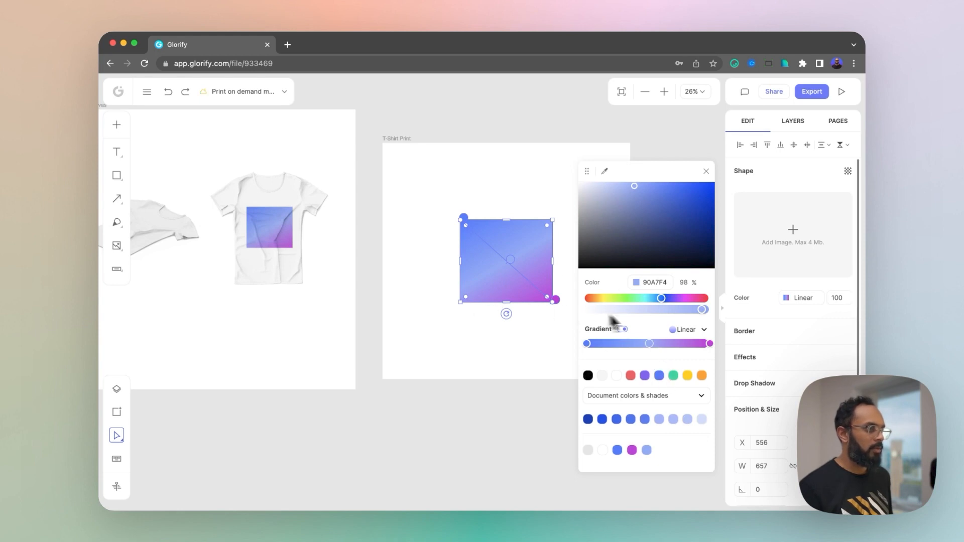
pyautogui.moveTo(663, 301); pyautogui.dragTo(655, 303)
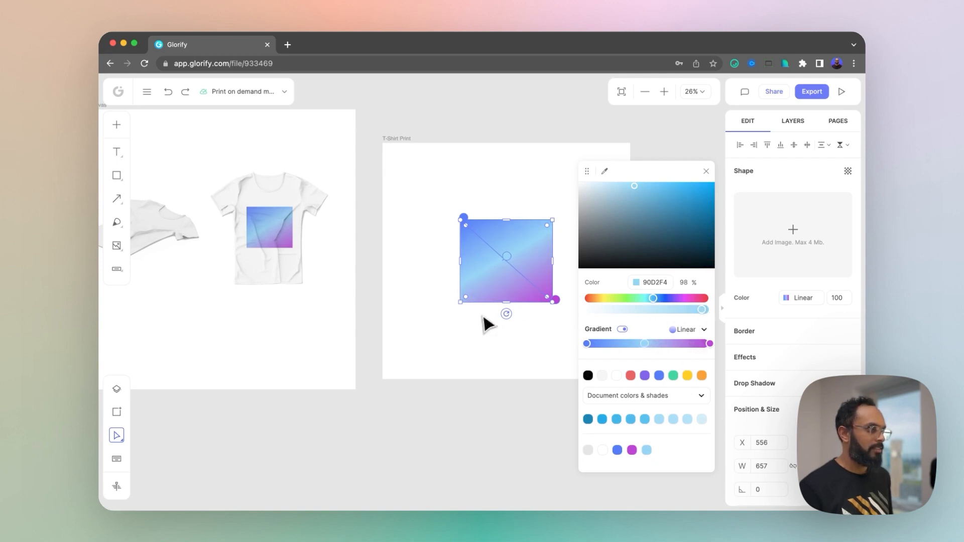
pyautogui.click(454, 438)
pyautogui.press('space')
pyautogui.moveTo(452, 410); pyautogui.dragTo(432, 428)
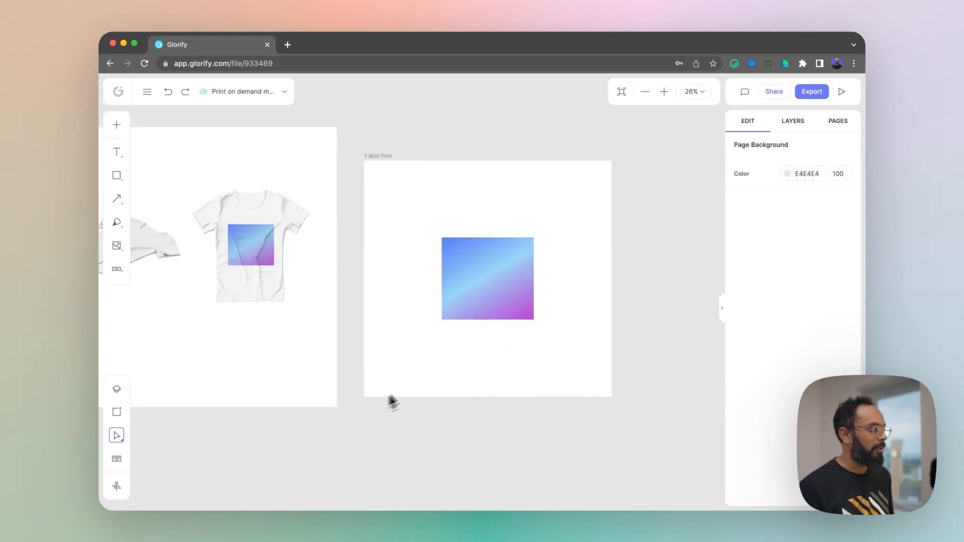
# Duplicate the gradient rectangle and rotate the copy to 339 degrees over the original.
pyautogui.press('space')
pyautogui.moveTo(389, 399); pyautogui.dragTo(430, 377)
pyautogui.click(532, 273)
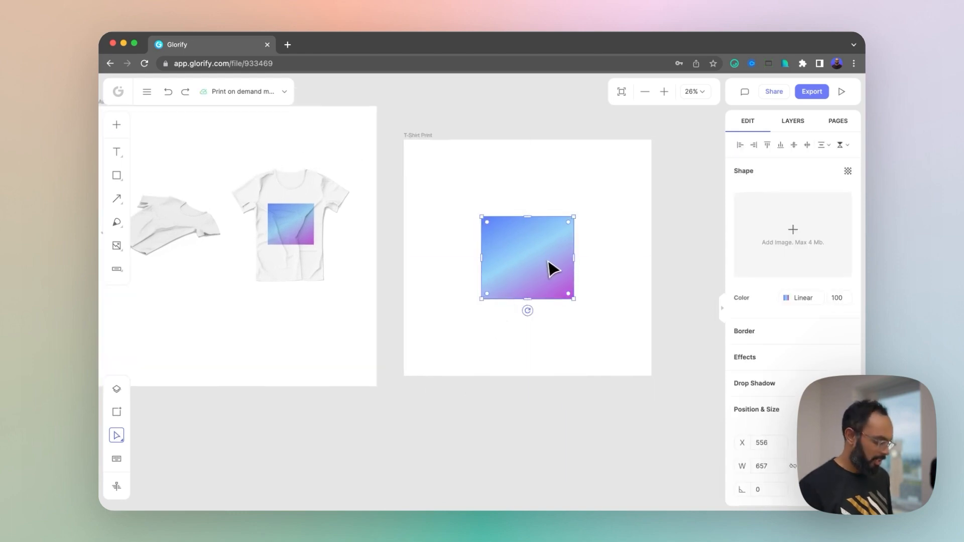
pyautogui.press('super+d')
pyautogui.moveTo(556, 277); pyautogui.dragTo(553, 282)
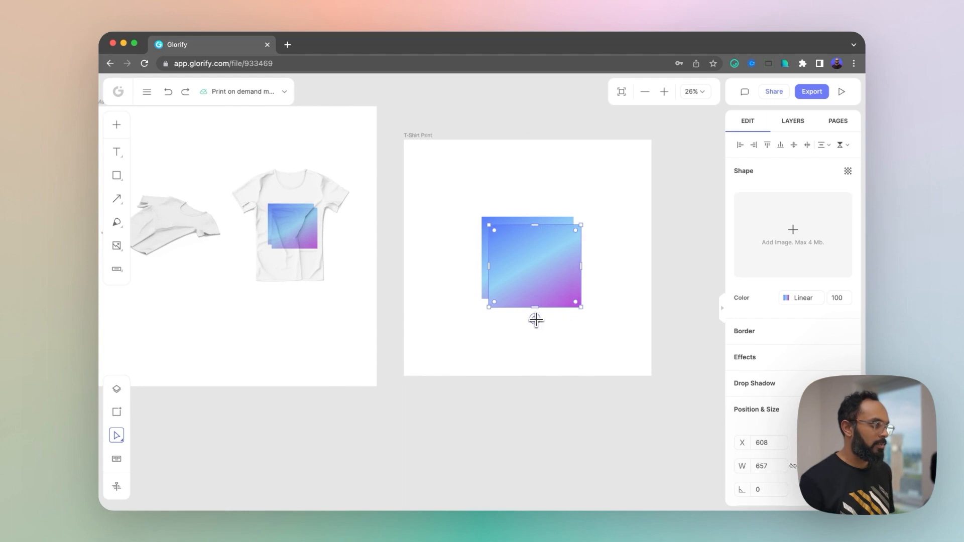
pyautogui.moveTo(535, 320); pyautogui.dragTo(552, 317)
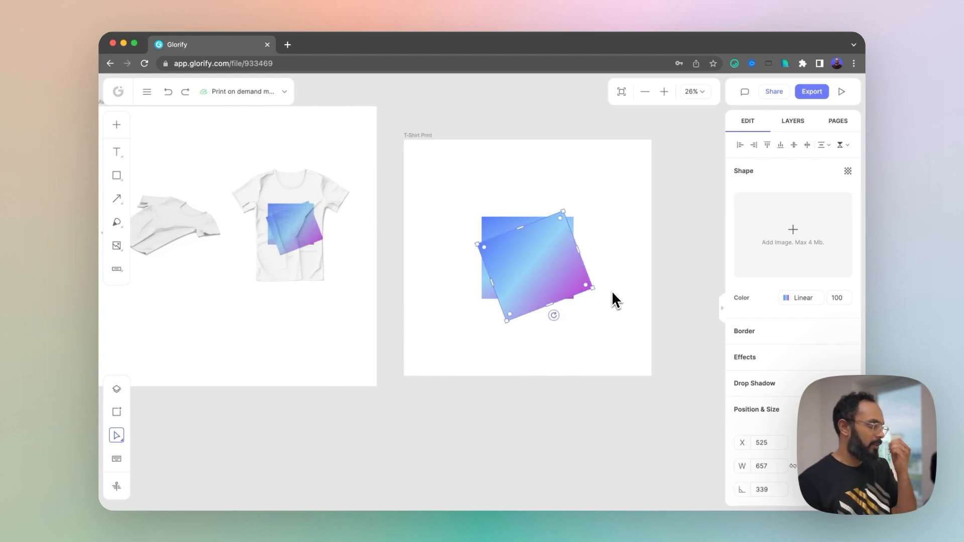
# Set the start colour of the rotated rectangle's gradient to orange FF511D.
pyautogui.click(786, 298)
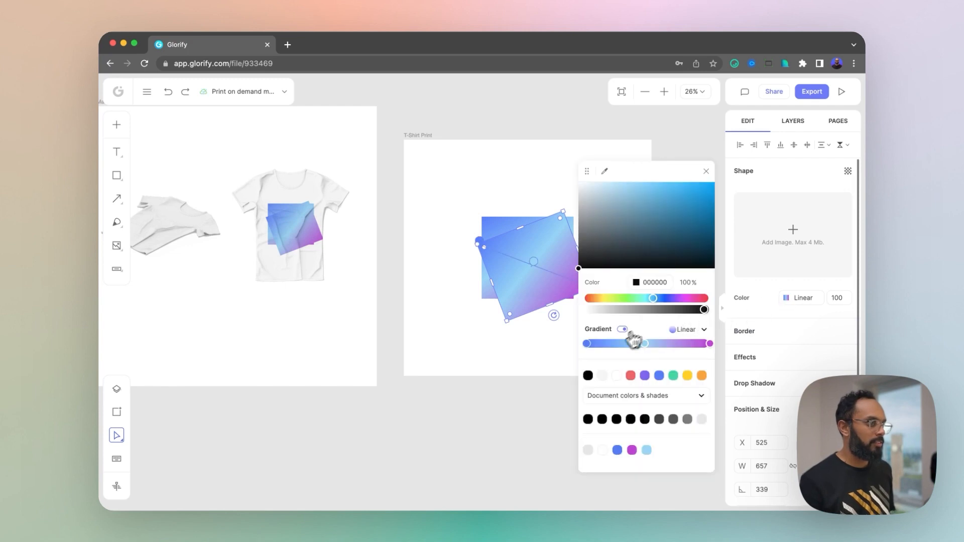
pyautogui.click(588, 344)
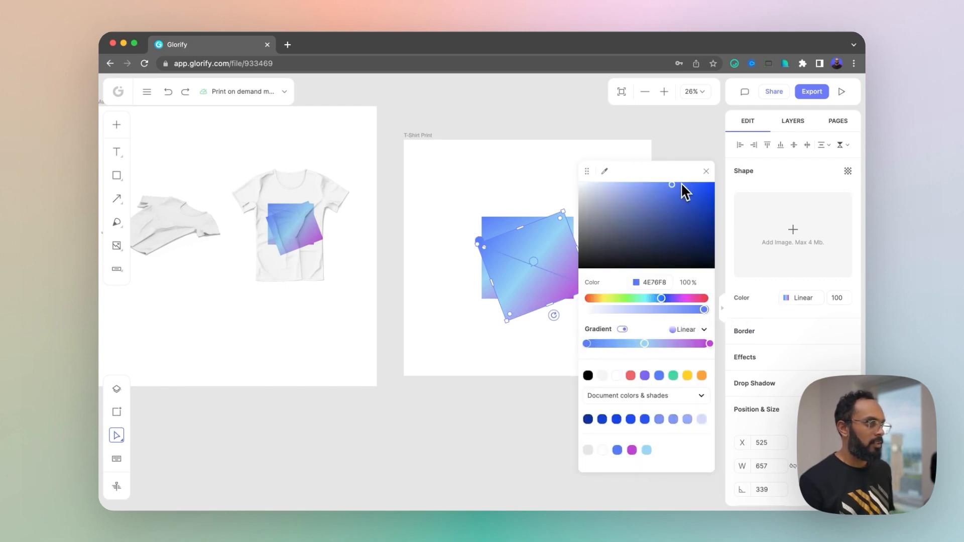
pyautogui.moveTo(662, 298); pyautogui.dragTo(719, 301)
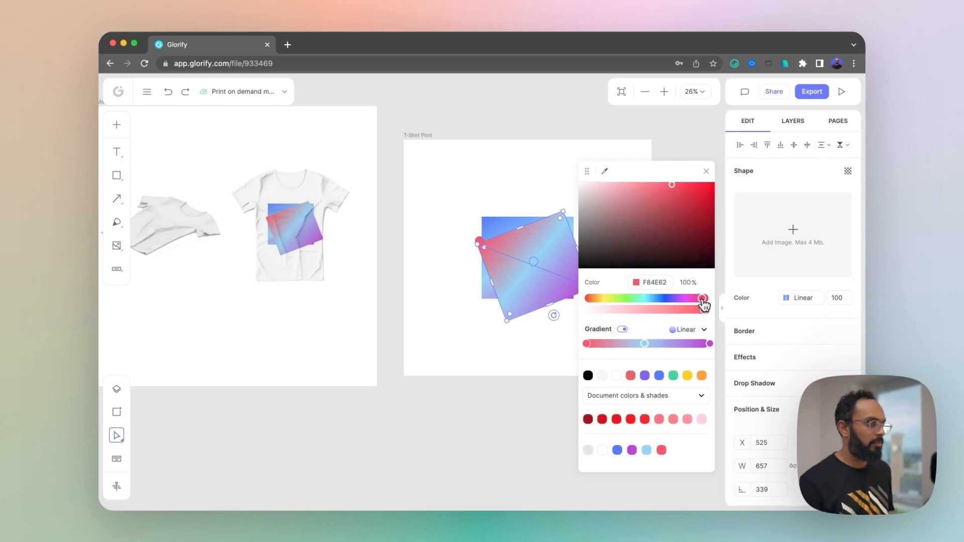
pyautogui.moveTo(704, 305); pyautogui.dragTo(593, 299)
pyautogui.click(691, 180)
pyautogui.moveTo(699, 170); pyautogui.dragTo(699, 170)
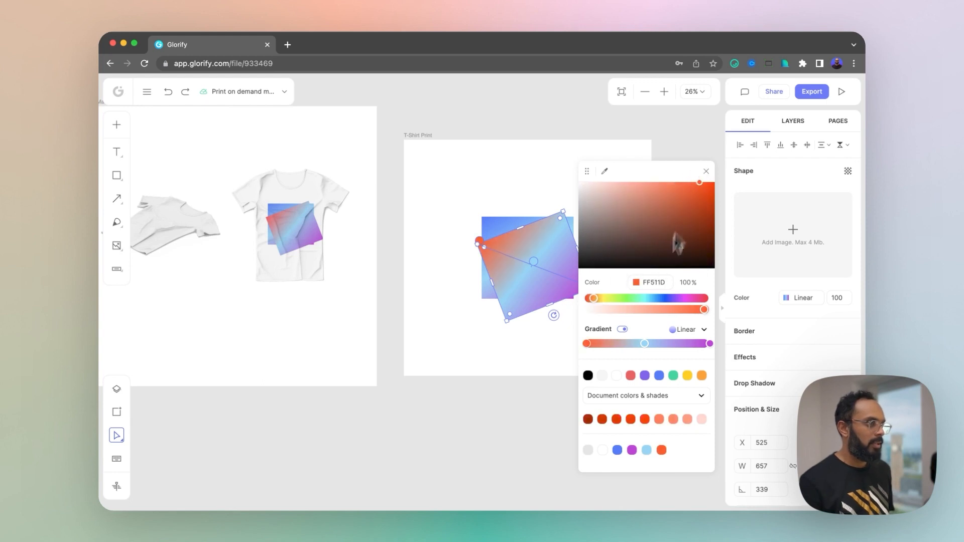
# Set the rotated rectangle's middle gradient stop to yellow FFCC19 and its end stop to green.
pyautogui.click(644, 341)
pyautogui.click(687, 375)
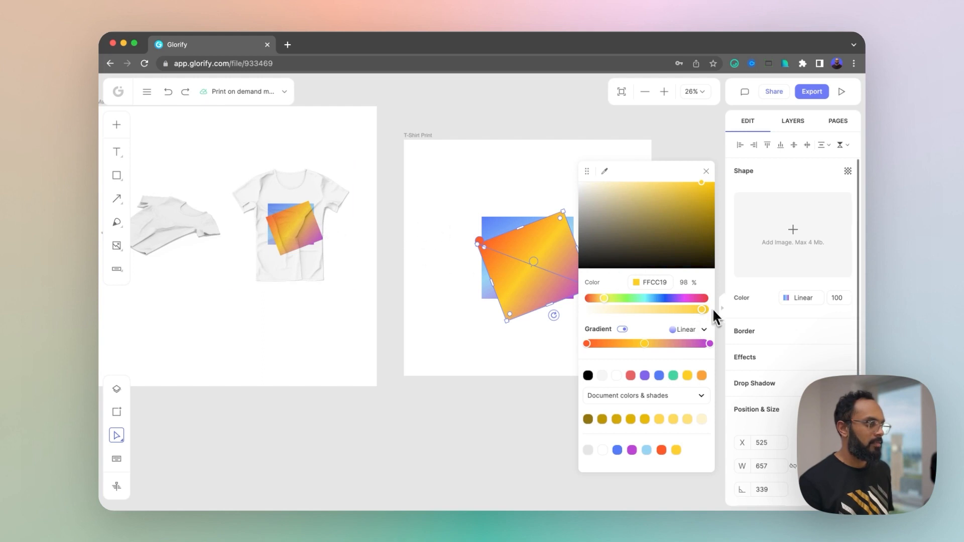
pyautogui.click(707, 343)
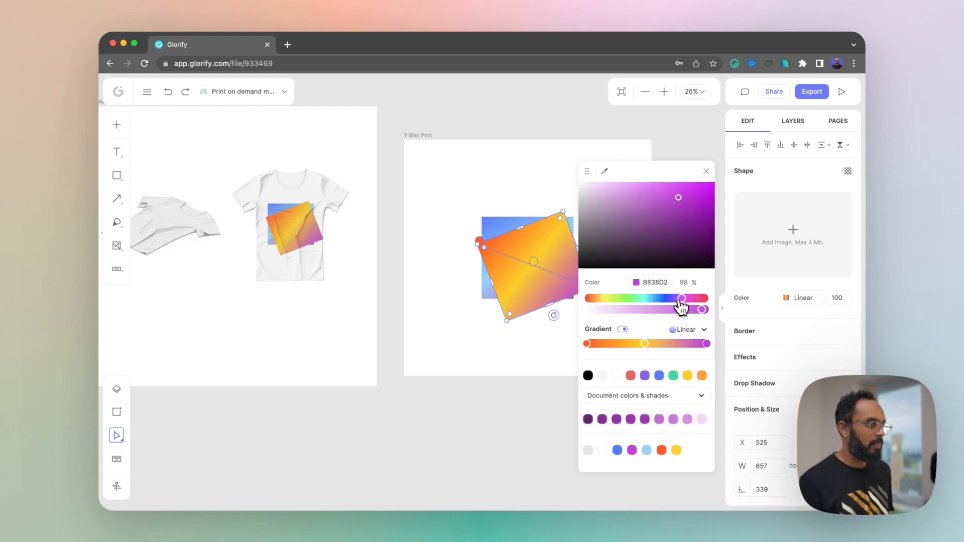
pyautogui.moveTo(680, 300); pyautogui.dragTo(641, 303)
pyautogui.click(483, 295)
pyautogui.click(564, 280)
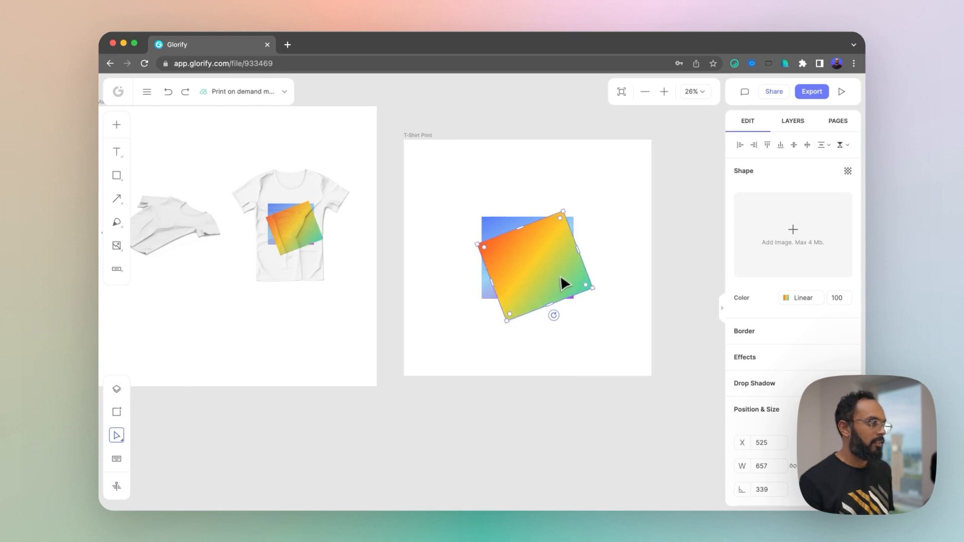
# Shrink the orange-to-green rectangle to about 558 wide and send it behind the blue rectangle.
pyautogui.click(562, 211)
pyautogui.click(558, 217)
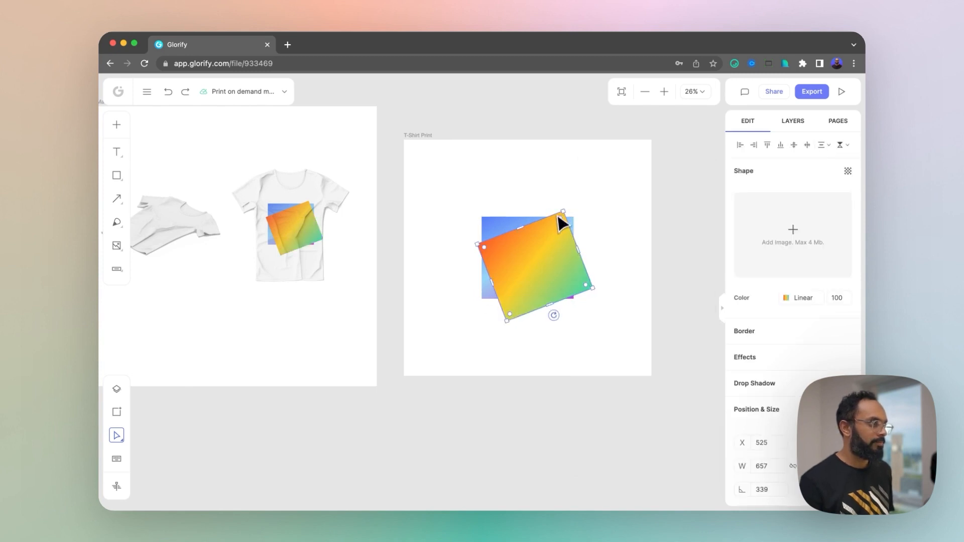
pyautogui.moveTo(564, 213); pyautogui.dragTo(567, 252)
pyautogui.rightClick(563, 254)
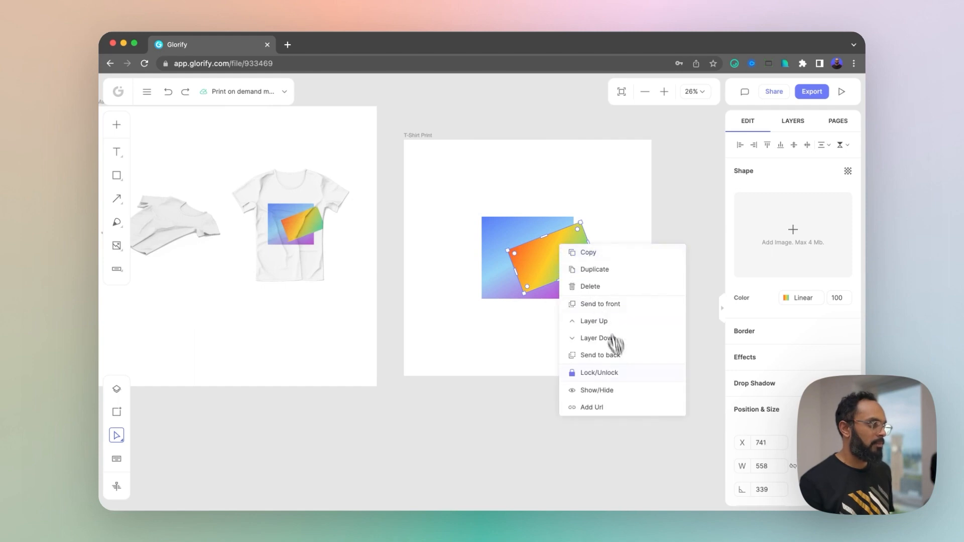
pyautogui.click(619, 358)
# Rotate the blue gradient rectangle to 32 degrees and move the orange-to-green rectangle up behind it.
pyautogui.click(564, 262)
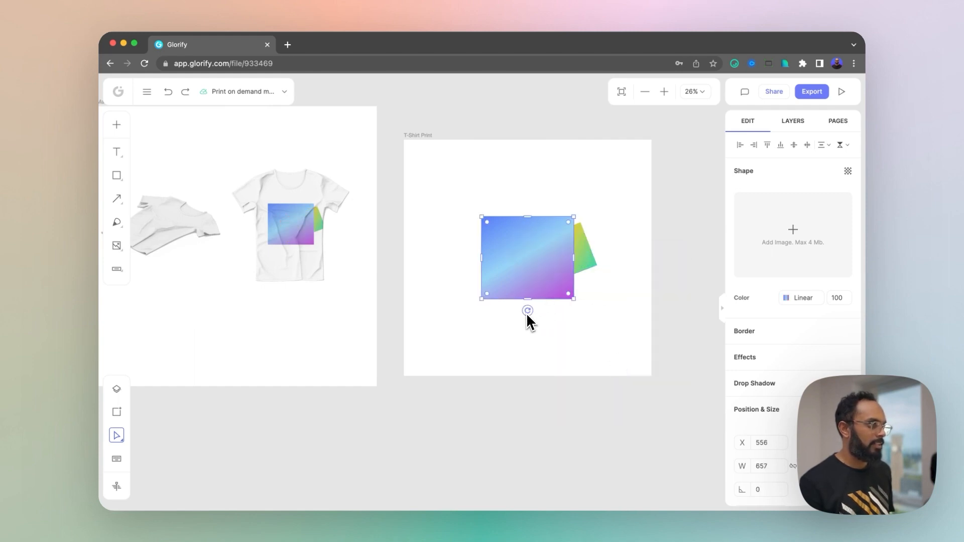
pyautogui.moveTo(527, 312); pyautogui.dragTo(501, 301)
pyautogui.click(579, 228)
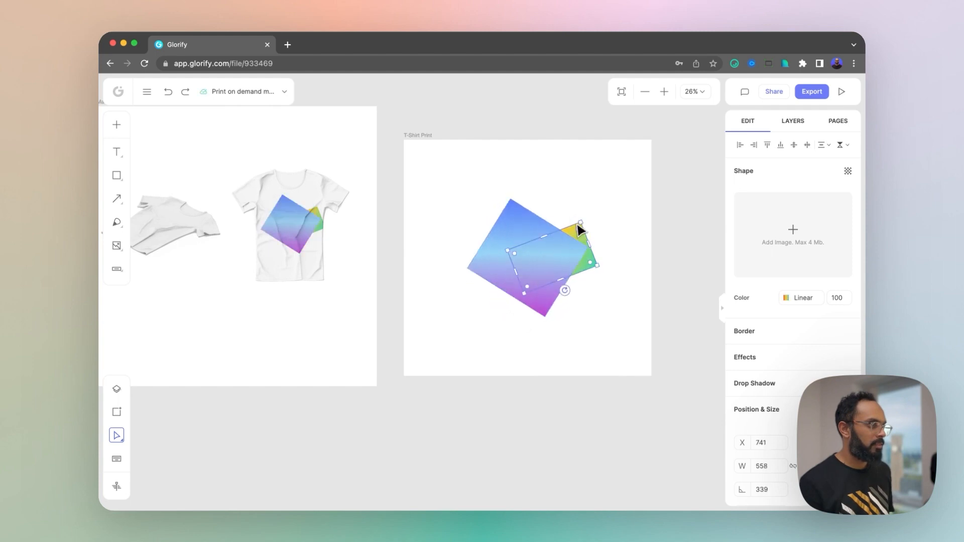
pyautogui.moveTo(578, 228)
pyautogui.mouseDown()
pyautogui.moveTo(577, 194)
pyautogui.moveTo(572, 226)
pyautogui.mouseUp()
# Reduce the blue rectangle's height, and rotate the orange-to-green rectangle to 324 degrees so it peeks out above it.
pyautogui.click(520, 290)
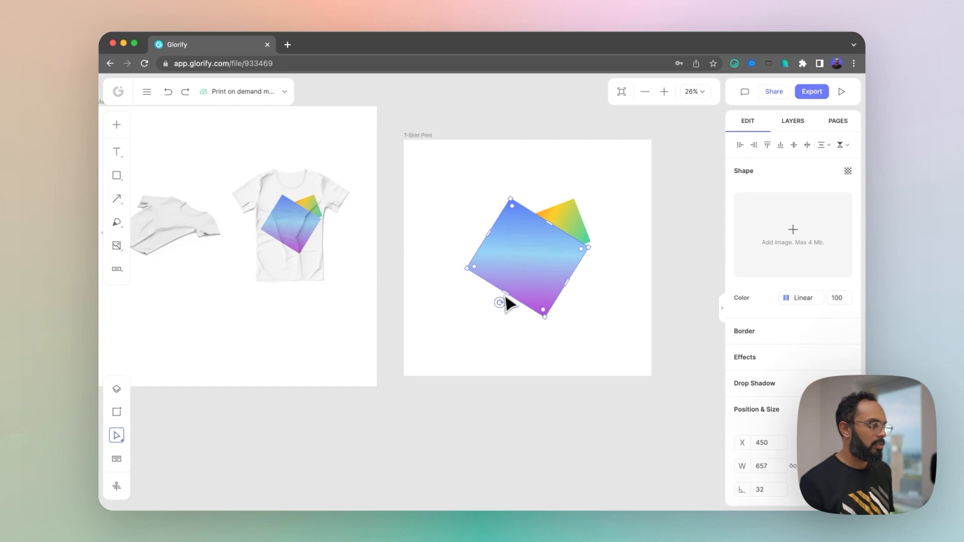
pyautogui.moveTo(500, 301); pyautogui.dragTo(516, 296)
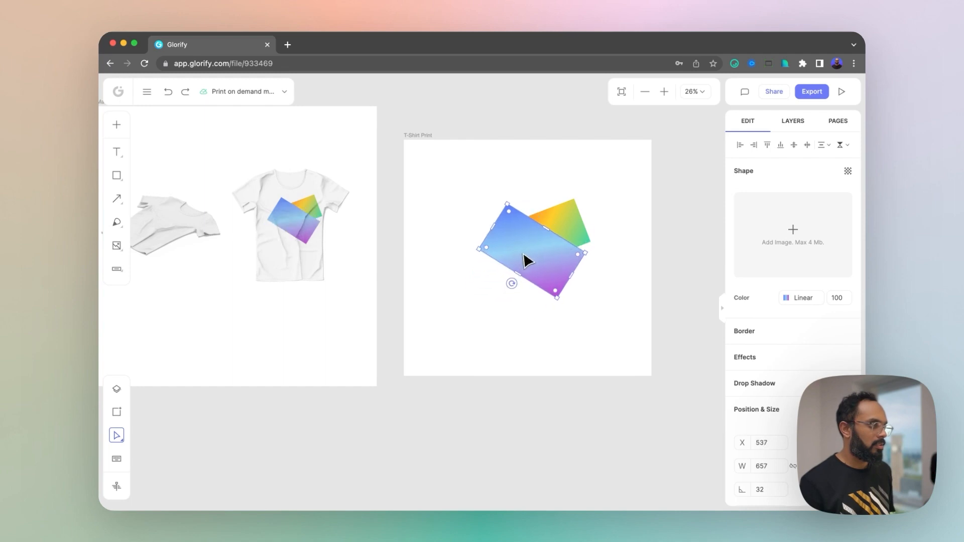
pyautogui.click(560, 213)
pyautogui.moveTo(553, 263); pyautogui.dragTo(561, 255)
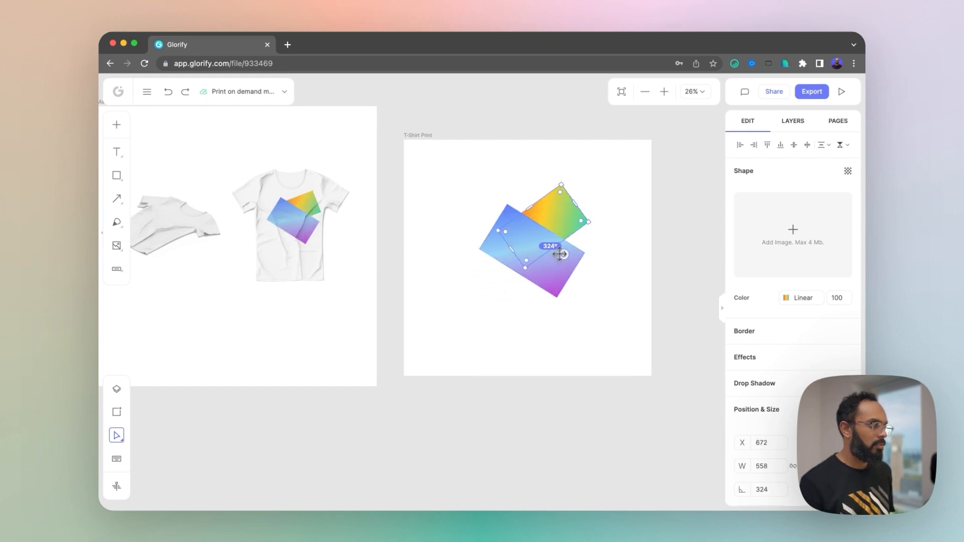
pyautogui.moveTo(558, 206); pyautogui.dragTo(569, 222)
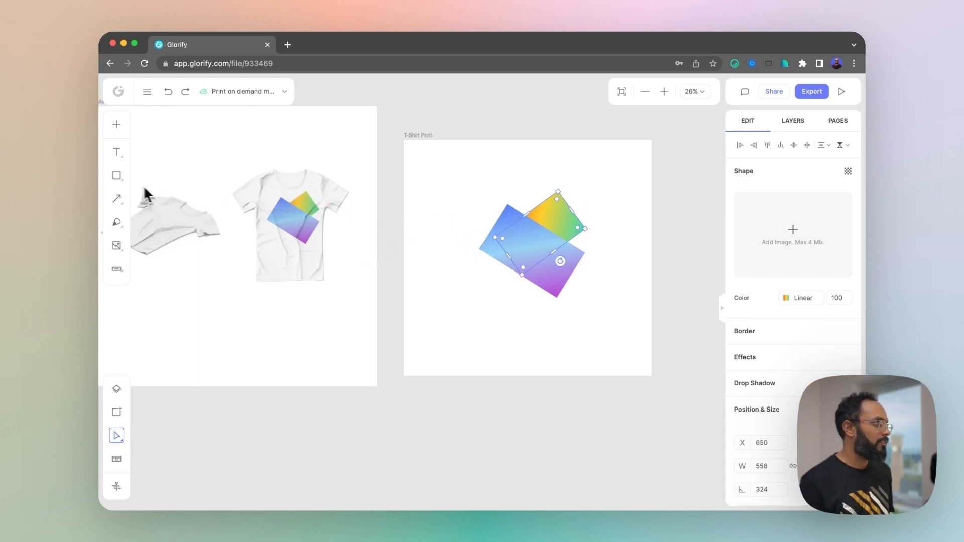
# Draw a triangle about 499 wide over the blue rectangle's lower-left part and tilt it slightly counterclockwise.
pyautogui.click(121, 179)
pyautogui.click(152, 213)
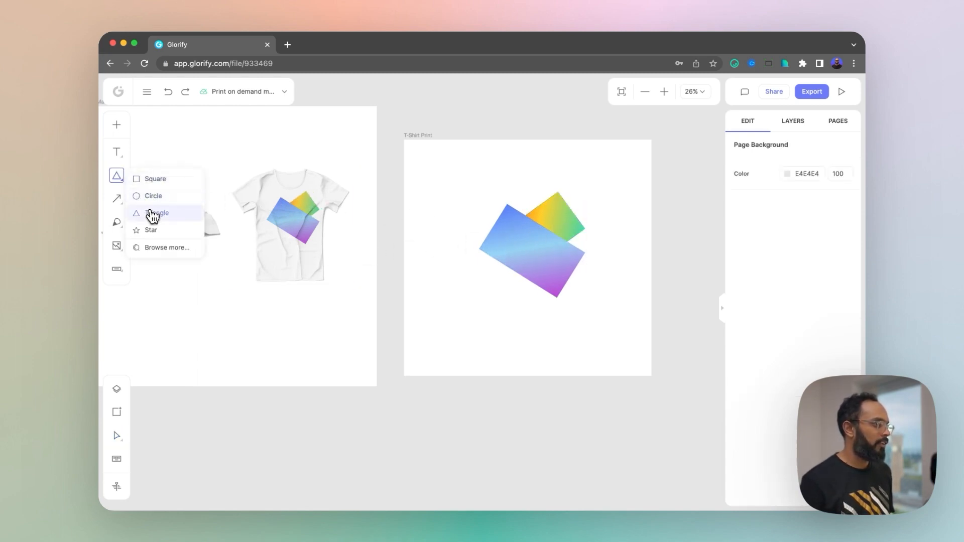
pyautogui.moveTo(479, 286); pyautogui.dragTo(551, 233)
pyautogui.moveTo(517, 306)
pyautogui.mouseDown()
pyautogui.moveTo(511, 315)
pyautogui.moveTo(529, 312)
pyautogui.mouseUp()
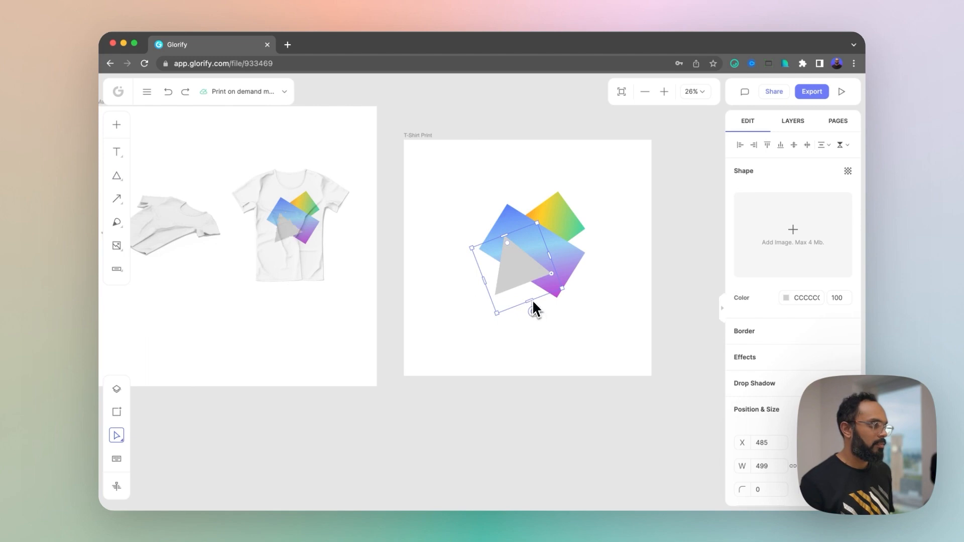
# Give the triangle a radial gradient fill with magenta D238A9 as its start colour.
pyautogui.click(786, 298)
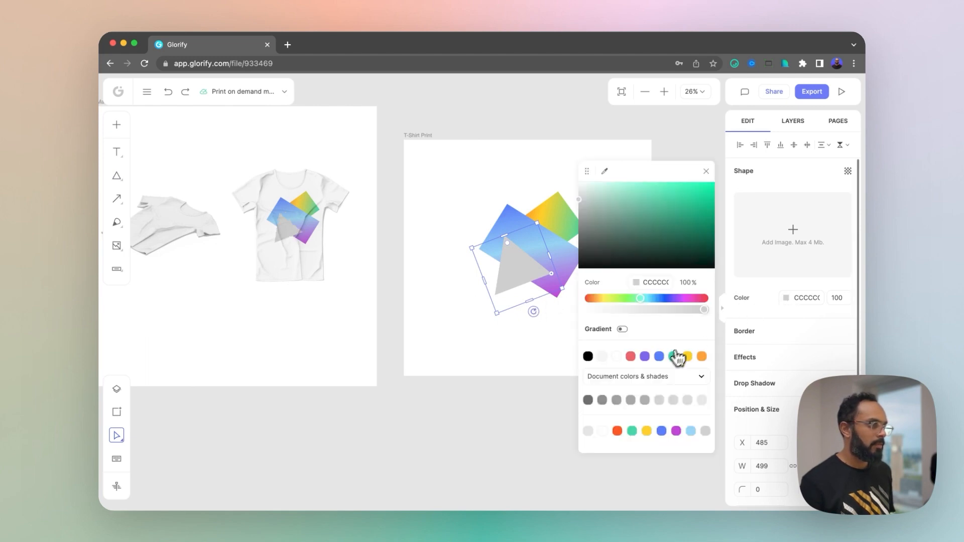
pyautogui.click(630, 356)
pyautogui.click(623, 330)
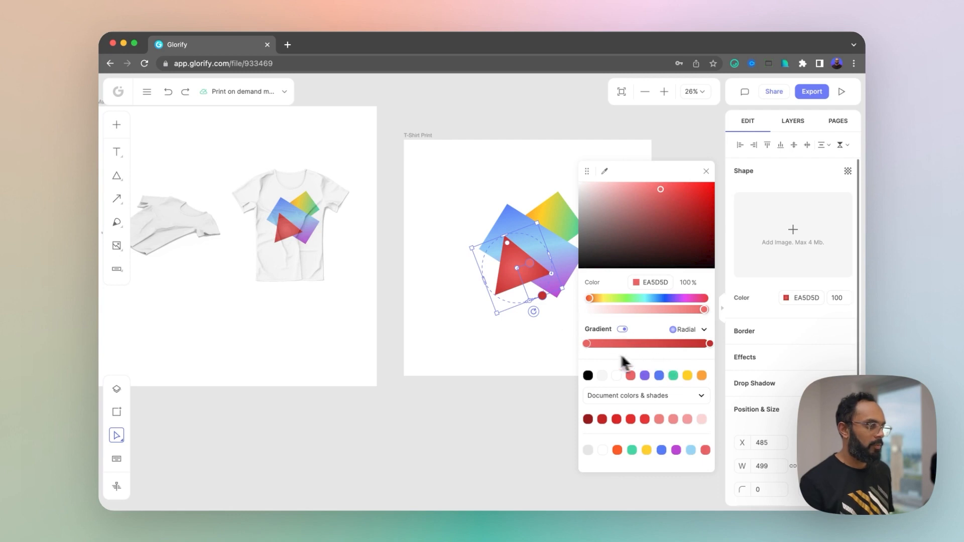
pyautogui.click(586, 344)
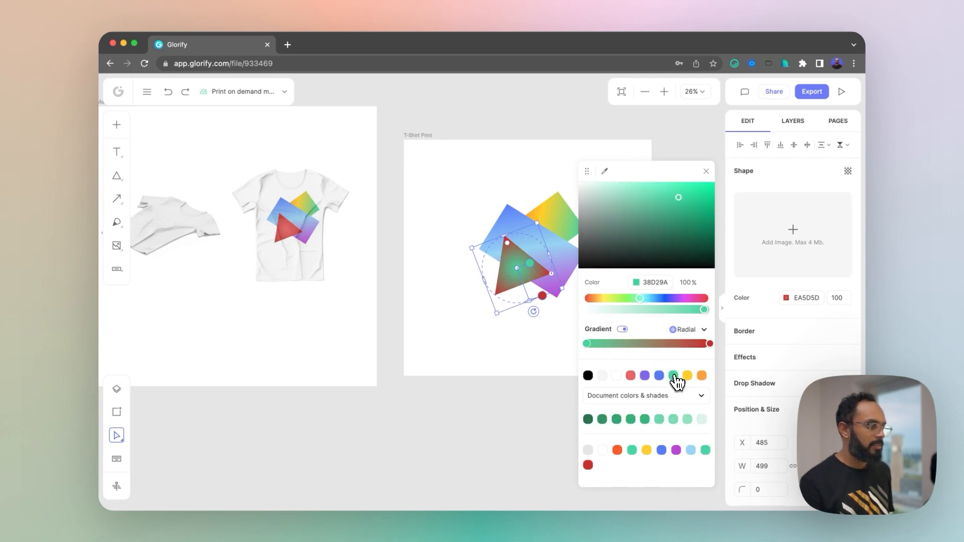
pyautogui.moveTo(647, 300); pyautogui.dragTo(693, 311)
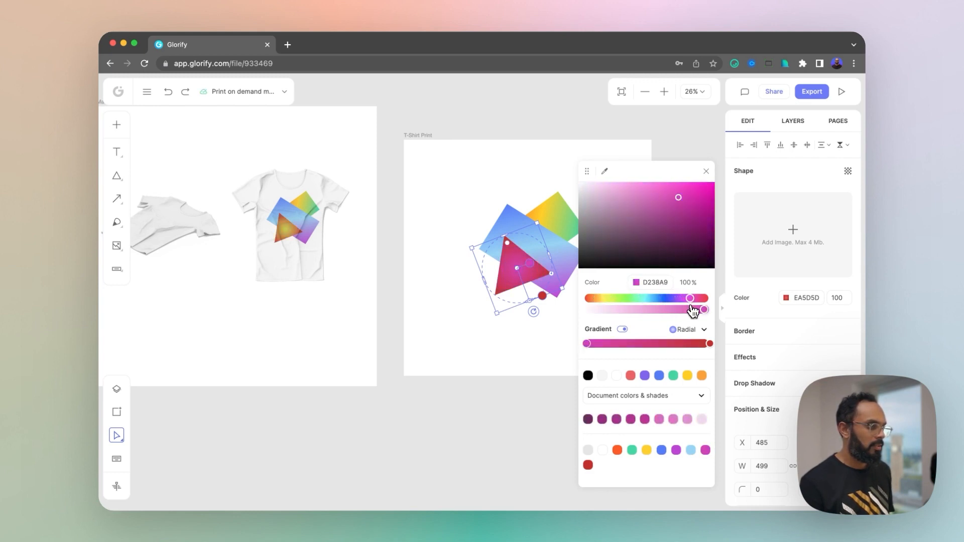
# Set the end colour of the triangle's radial gradient to pale green E8FFCF.
pyautogui.click(710, 343)
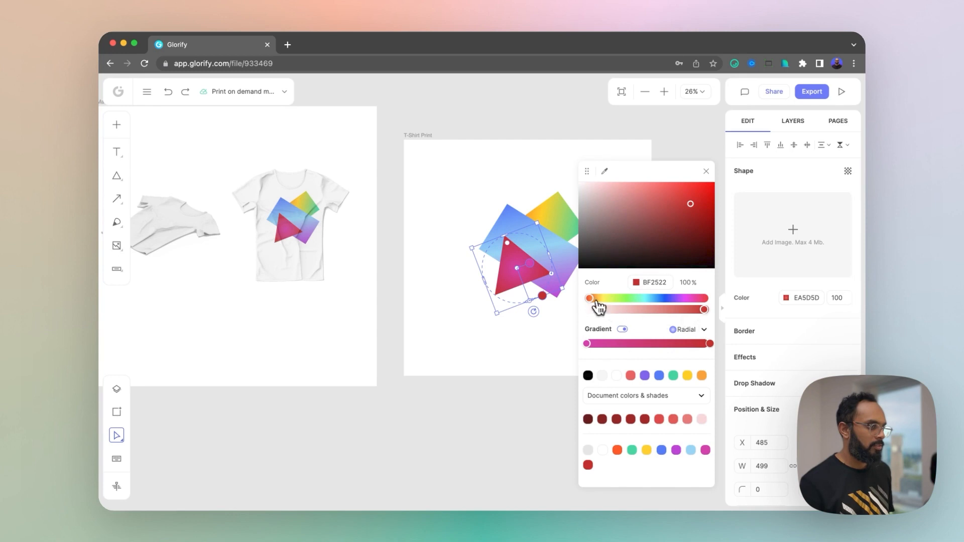
pyautogui.moveTo(600, 300); pyautogui.dragTo(609, 300)
pyautogui.moveTo(690, 204); pyautogui.dragTo(638, 167)
pyautogui.moveTo(627, 303); pyautogui.dragTo(627, 299)
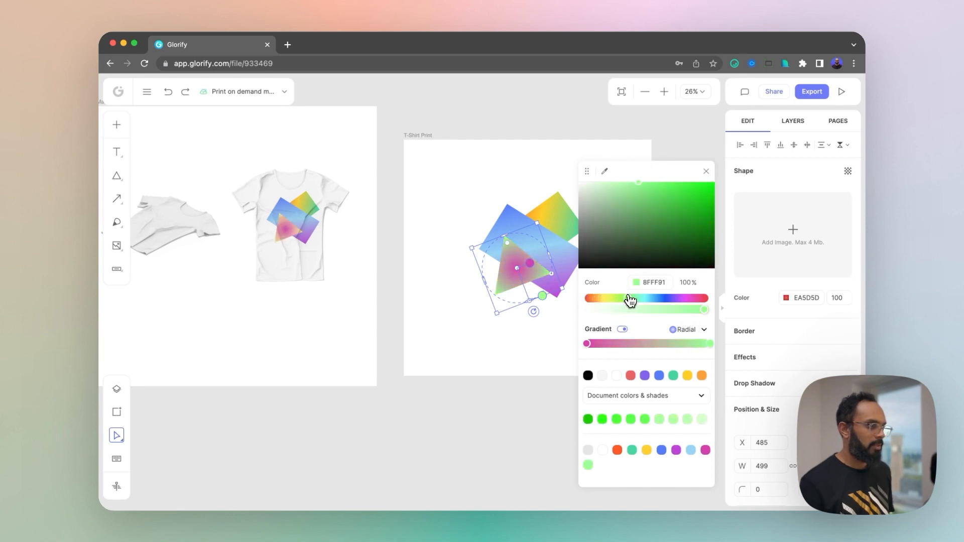
pyautogui.moveTo(636, 180); pyautogui.dragTo(605, 179)
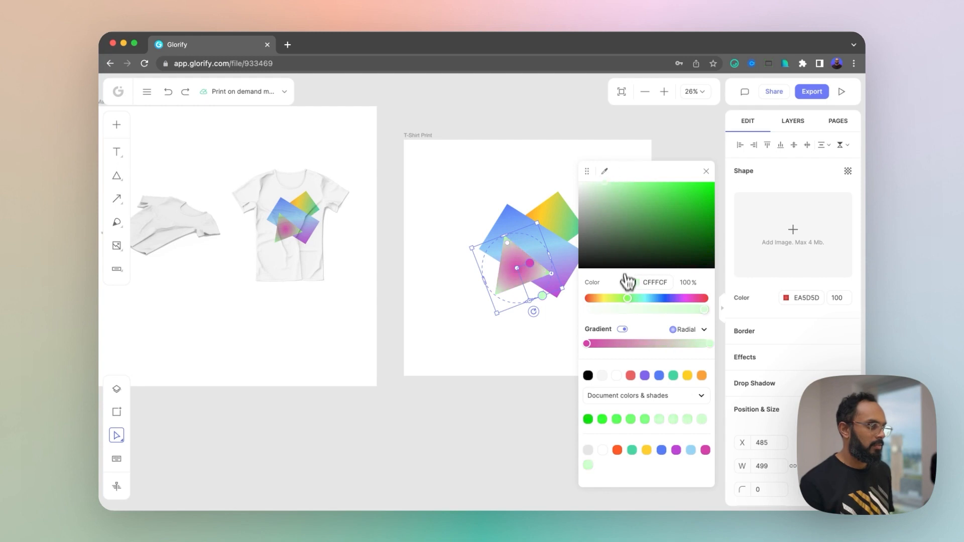
pyautogui.moveTo(627, 301); pyautogui.dragTo(620, 304)
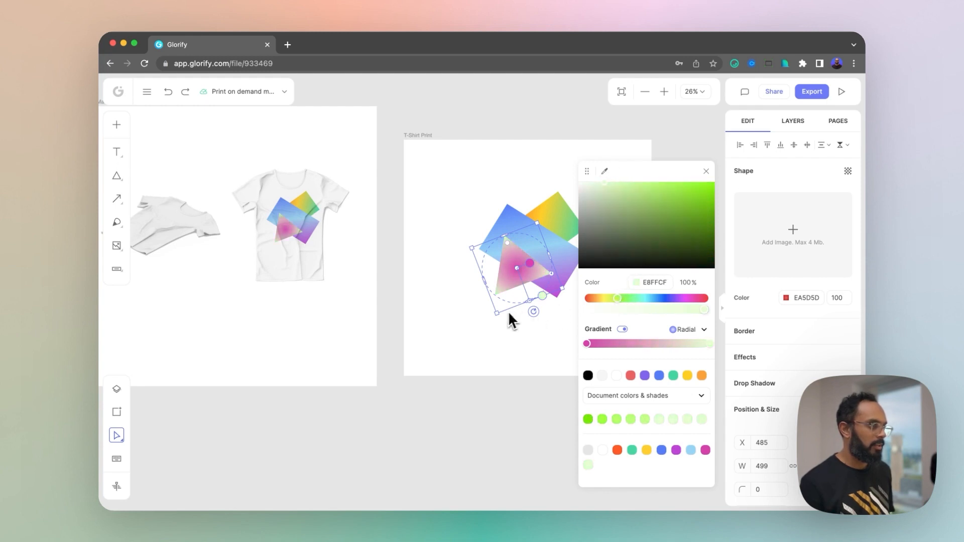
# Change the triangle gradient's start colour to pink FF12BB and move the gradient's centre to the triangle's upper tip.
pyautogui.click(595, 346)
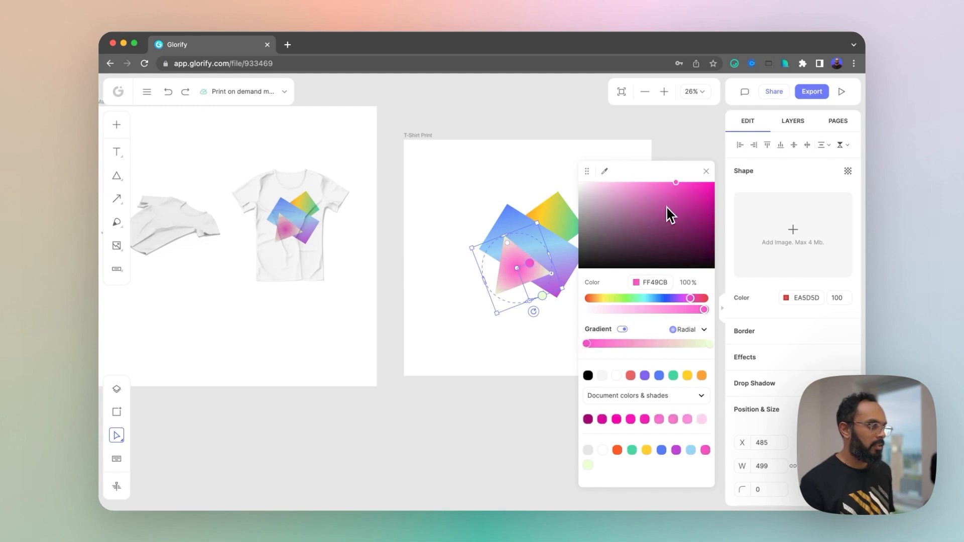
pyautogui.moveTo(680, 195); pyautogui.dragTo(705, 182)
pyautogui.moveTo(521, 265); pyautogui.dragTo(524, 291)
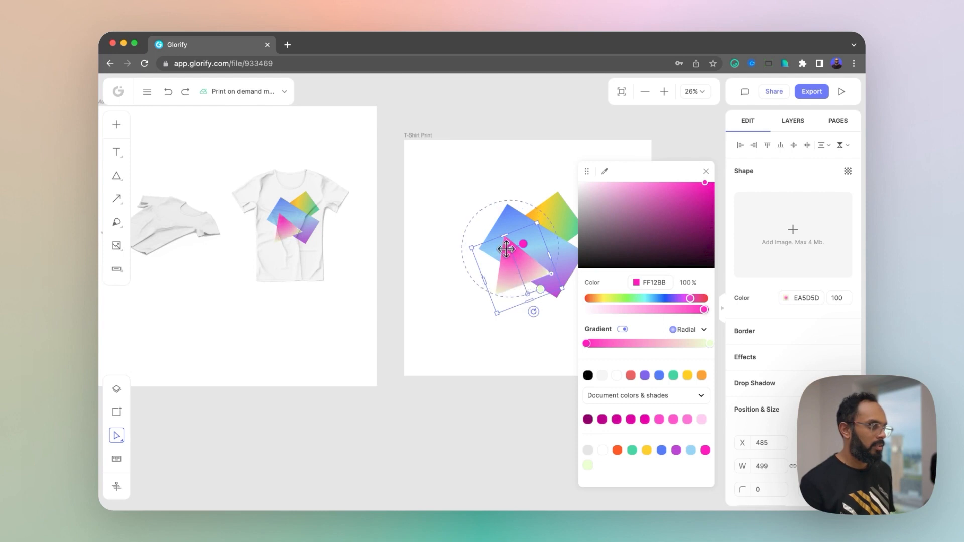
pyautogui.moveTo(506, 249); pyautogui.dragTo(506, 237)
pyautogui.click(443, 271)
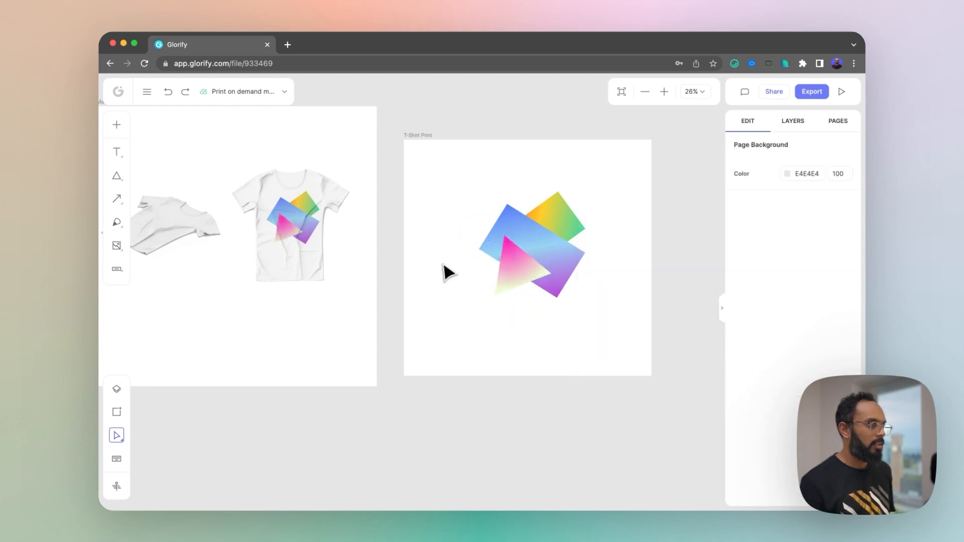
# Turn the triangle into a five-sided polygon and nudge the two rectangles into a tighter arrangement around it.
pyautogui.click(512, 278)
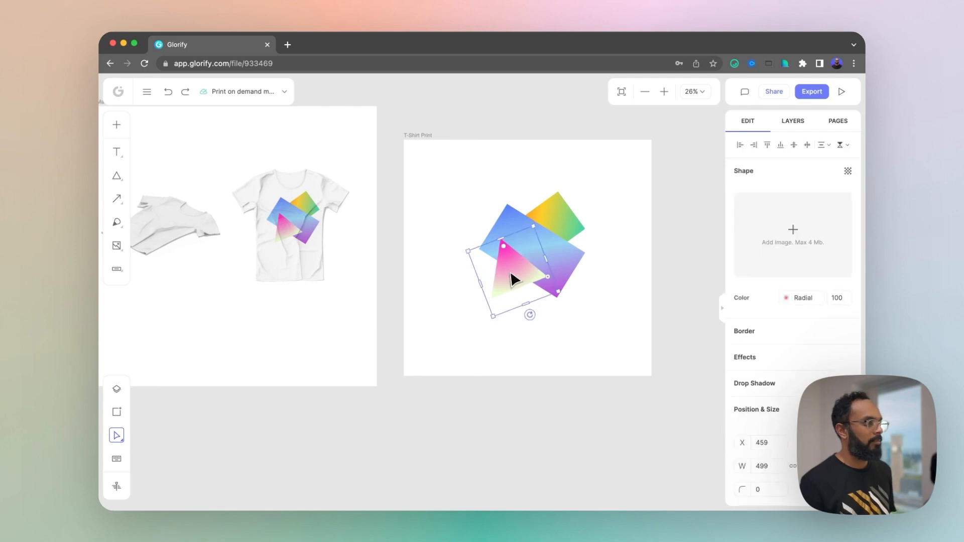
pyautogui.moveTo(546, 277); pyautogui.dragTo(556, 236)
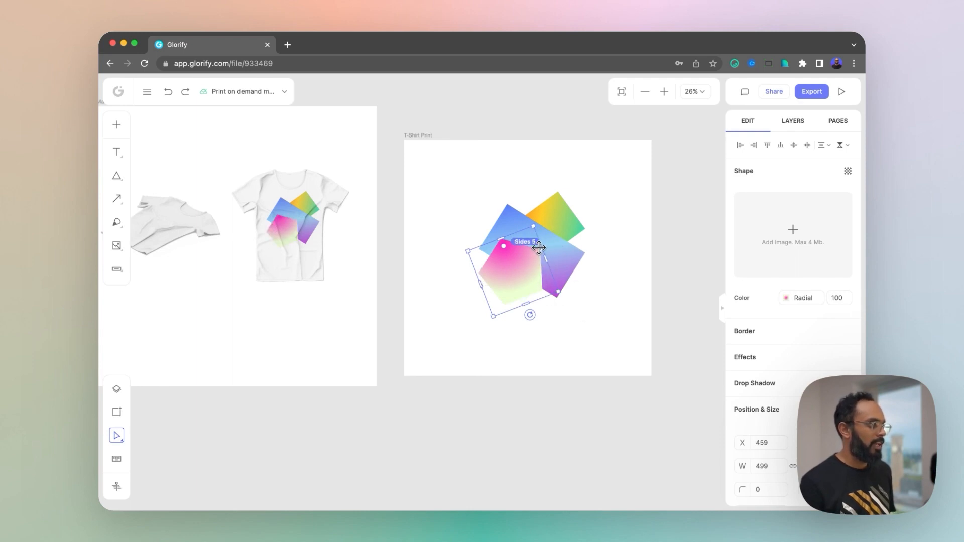
pyautogui.click(580, 278)
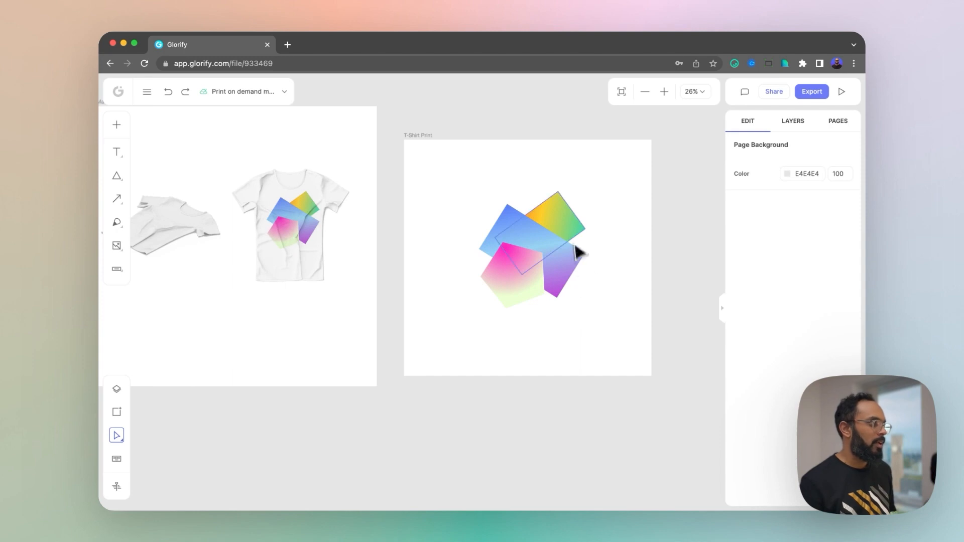
pyautogui.click(507, 217)
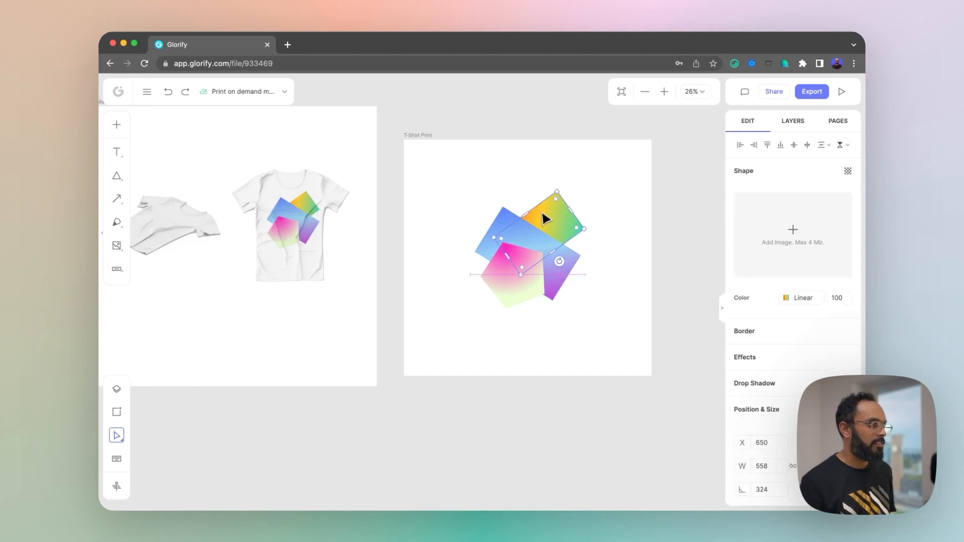
pyautogui.click(623, 211)
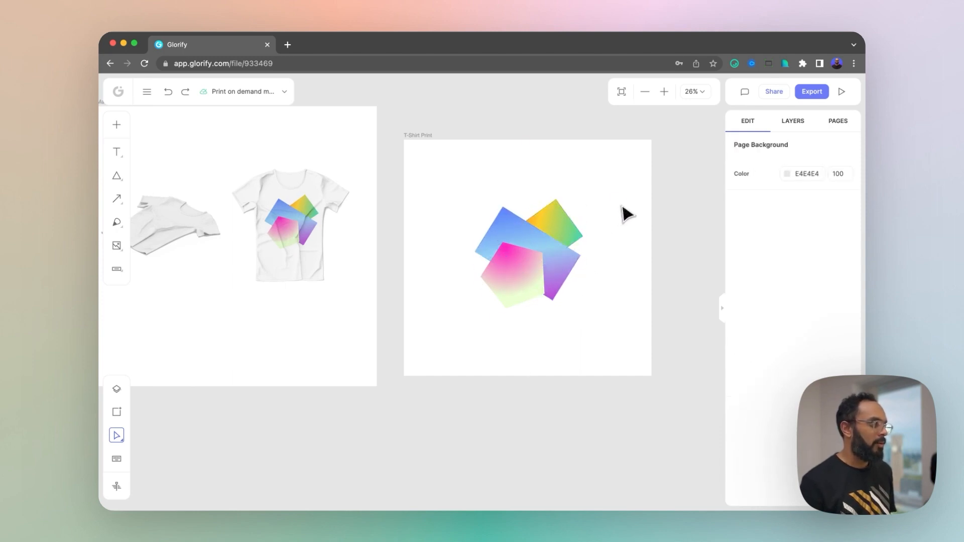
# Group the pentagon and the two gradient rectangles on the T-Shirt Print artboard.
pyautogui.moveTo(622, 207); pyautogui.dragTo(477, 305)
pyautogui.rightClick(552, 245)
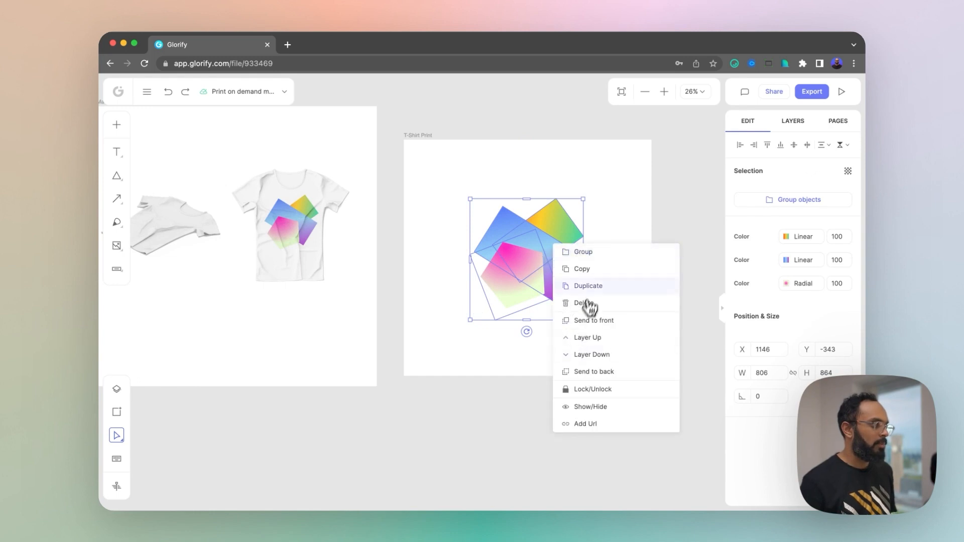
pyautogui.click(597, 253)
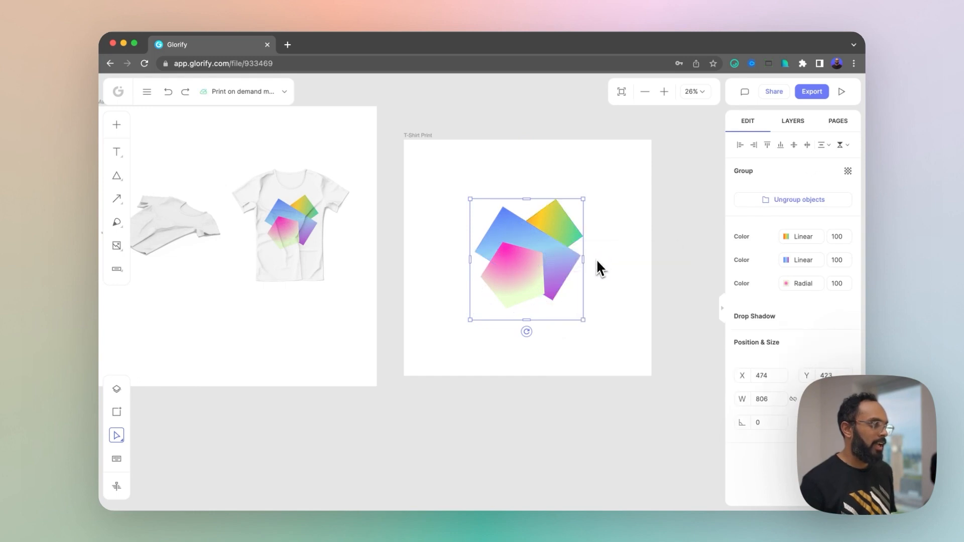
# Centre the grouped graphic on the T-Shirt Print artboard and scale it down to about 660 px wide.
pyautogui.click(807, 146)
pyautogui.click(590, 200)
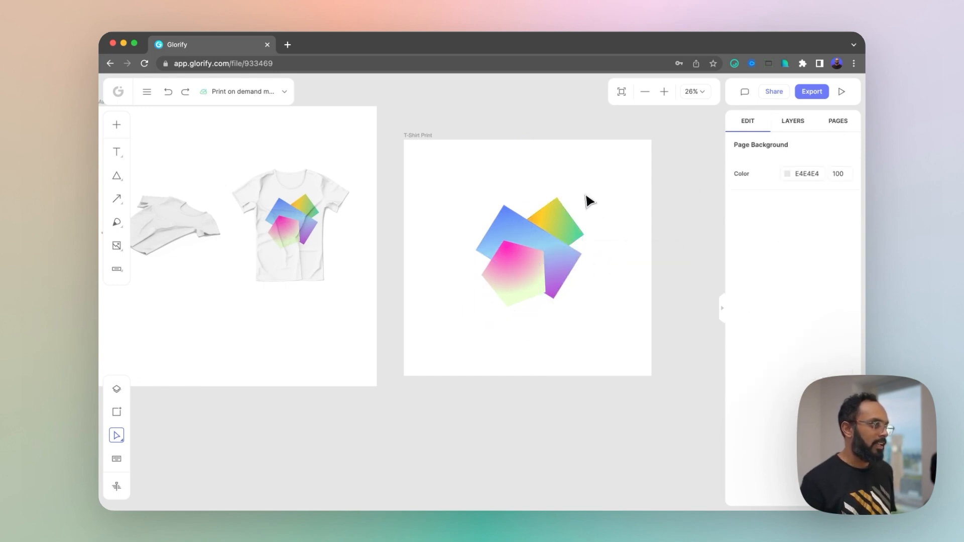
pyautogui.click(578, 202)
pyautogui.moveTo(580, 199)
pyautogui.mouseDown()
pyautogui.moveTo(573, 221)
pyautogui.moveTo(572, 212)
pyautogui.mouseUp()
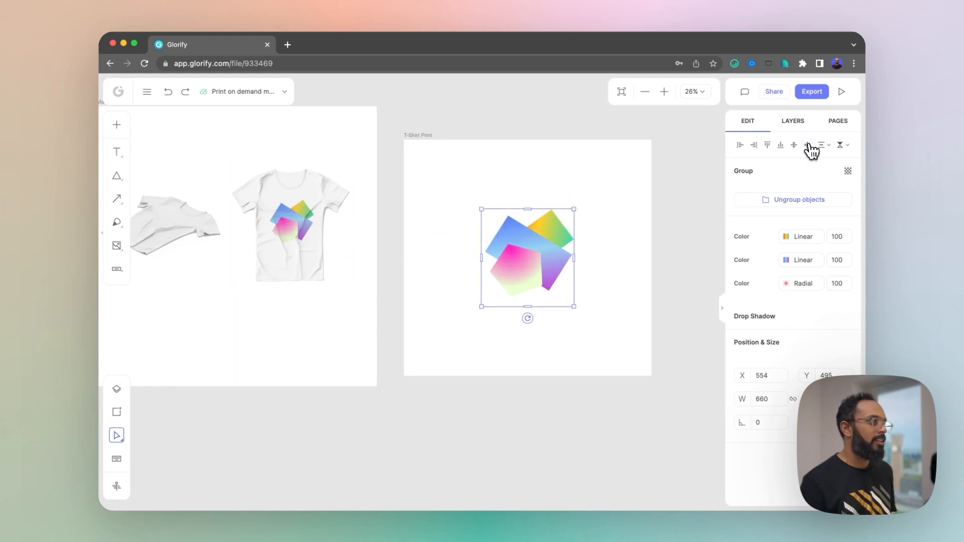
# Select the T-Shirt Print artboard and review the file types offered for exporting it, without downloading.
pyautogui.click(497, 138)
pyautogui.click(415, 152)
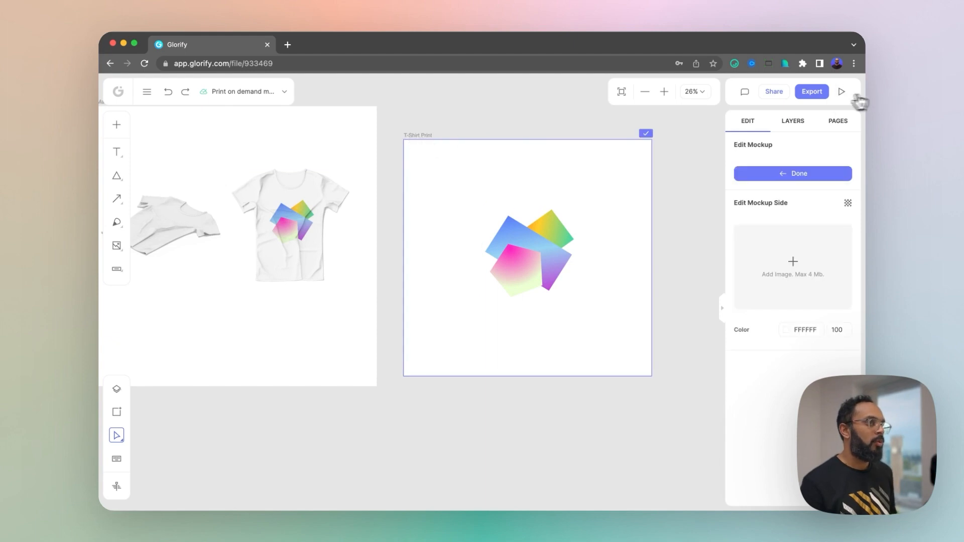
pyautogui.click(812, 91)
pyautogui.click(781, 214)
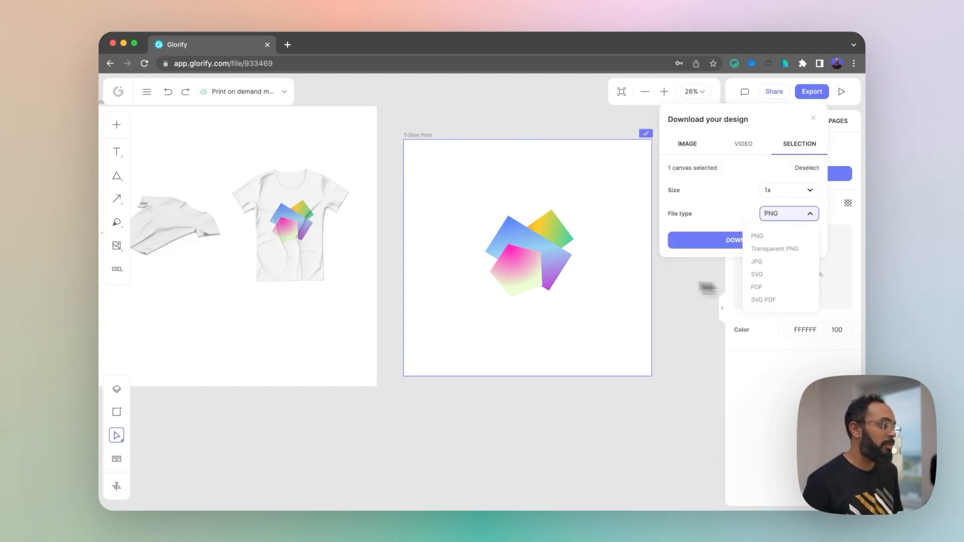
pyautogui.click(506, 411)
# Move the T-Shirt Print artboard directly below the Main Canvas.
pyautogui.moveTo(465, 386); pyautogui.dragTo(495, 405)
pyautogui.scroll(-1, 494, 394)
pyautogui.click(431, 134)
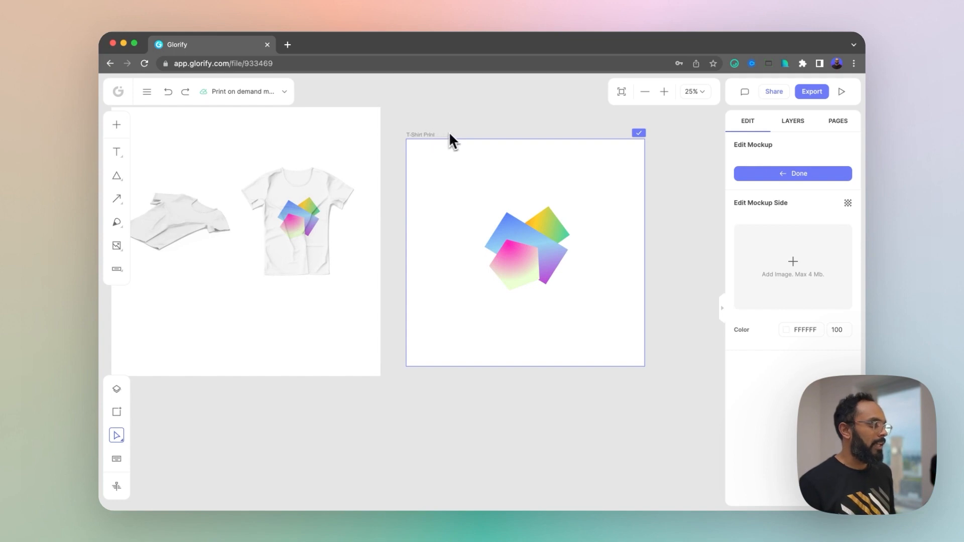
pyautogui.scroll(-2, 454, 138)
pyautogui.moveTo(458, 142); pyautogui.dragTo(464, 183)
pyautogui.click(365, 212)
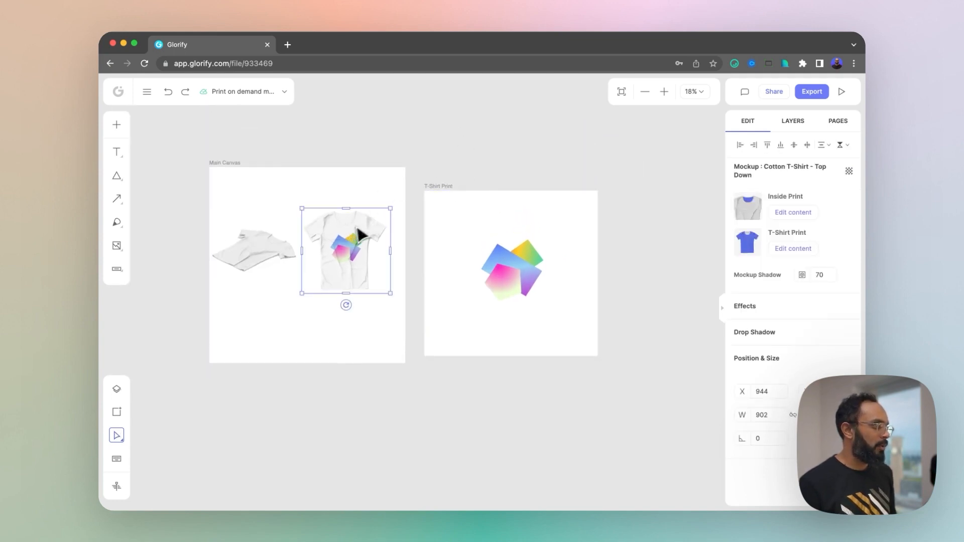
pyautogui.scroll(-2, 375, 197)
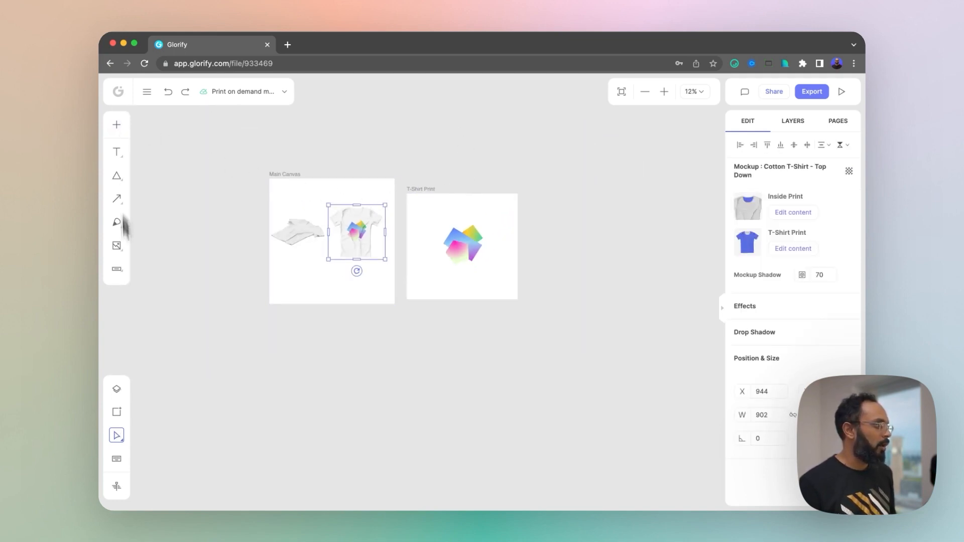
pyautogui.click(131, 415)
pyautogui.click(428, 193)
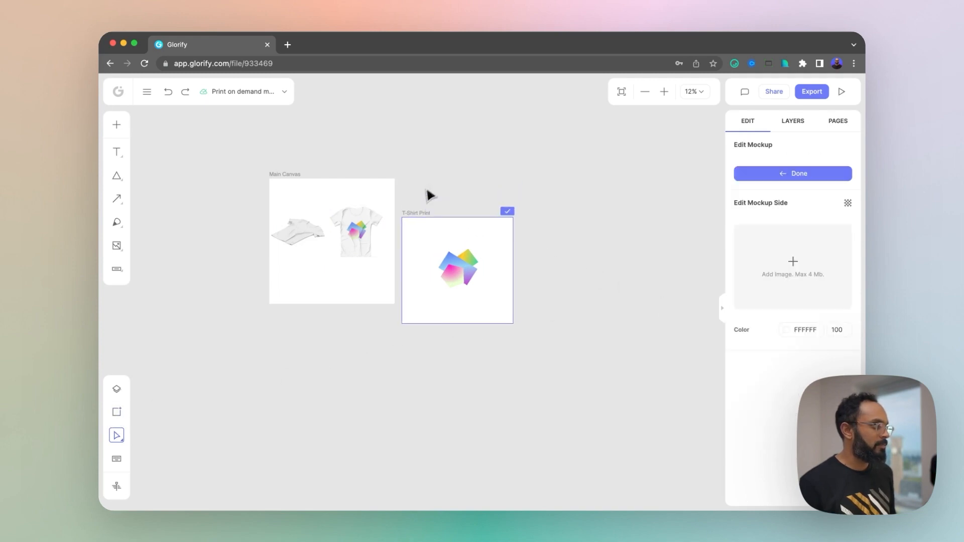
pyautogui.moveTo(429, 194); pyautogui.dragTo(303, 322)
pyautogui.click(437, 323)
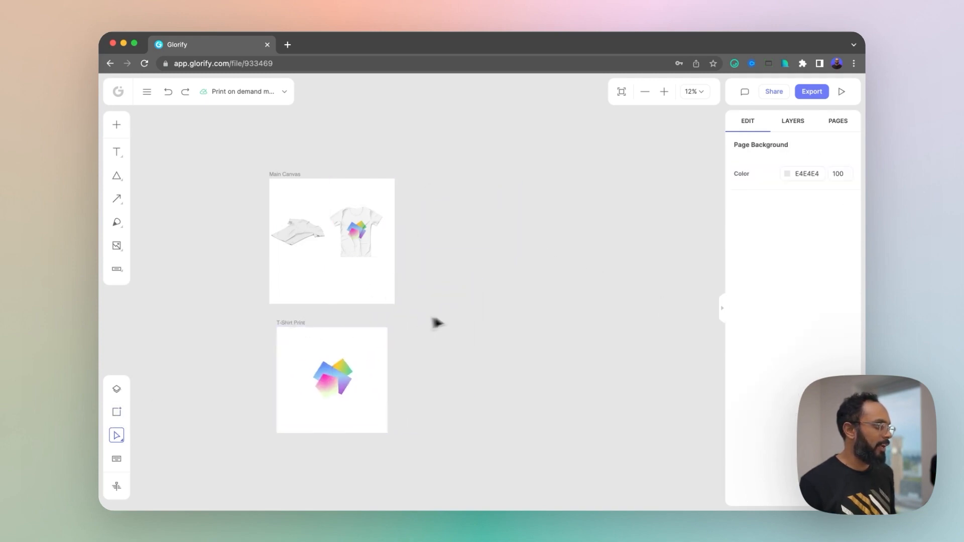
# Draw a new canvas beside the existing ones and resize it to the Story Post preset of 1080 × 1920 px.
pyautogui.click(117, 412)
pyautogui.moveTo(475, 172); pyautogui.dragTo(668, 415)
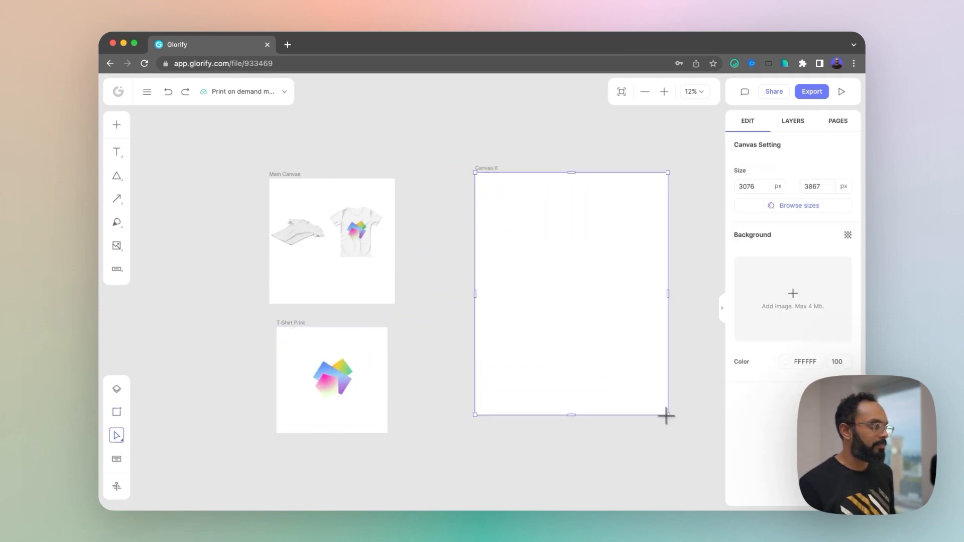
pyautogui.click(793, 206)
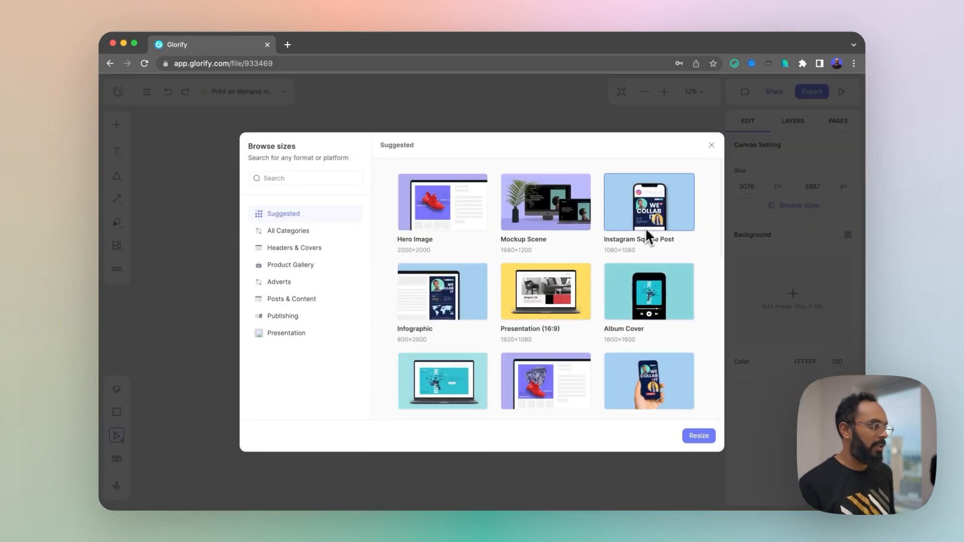
pyautogui.scroll(-3, 517, 281)
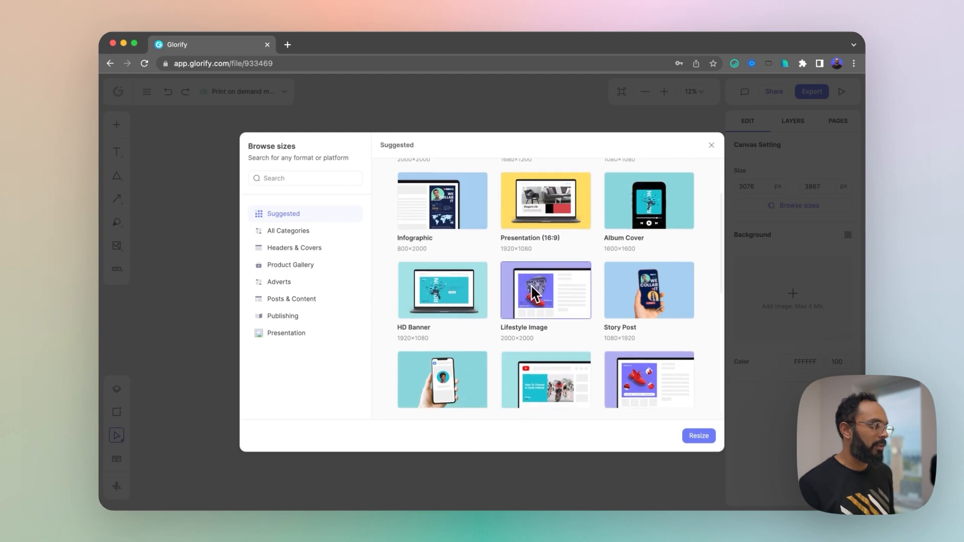
pyautogui.click(649, 285)
pyautogui.click(697, 437)
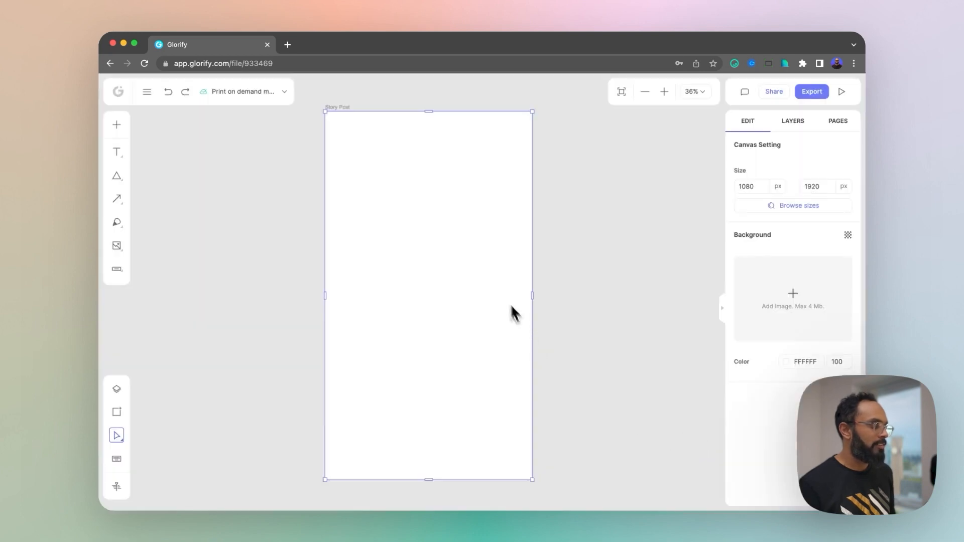
# Move the printed T-shirt mockup from the Main Canvas onto the middle of the Story Post canvas.
pyautogui.scroll(-5, 418, 280)
pyautogui.press('space')
pyautogui.moveTo(368, 331); pyautogui.dragTo(395, 287)
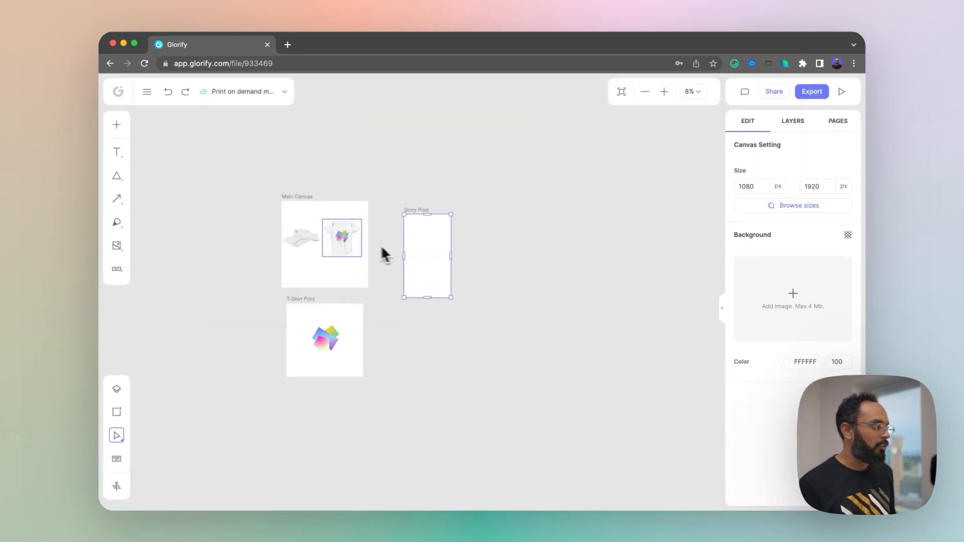
pyautogui.click(337, 243)
pyautogui.moveTo(338, 243); pyautogui.dragTo(427, 247)
pyautogui.scroll(5, 427, 248)
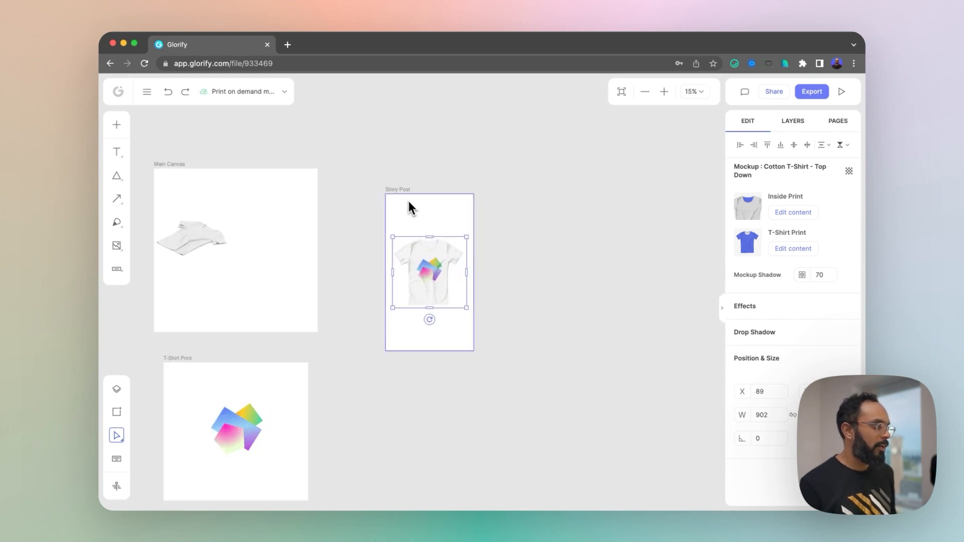
# Align the Story Post canvas roughly with the top of the Main Canvas and set its background to black.
pyautogui.click(391, 179)
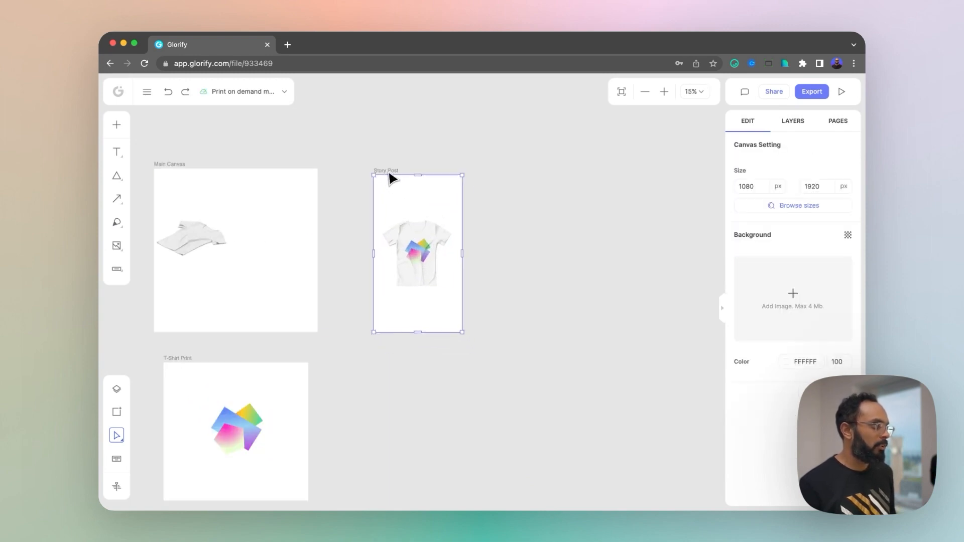
pyautogui.click(790, 363)
pyautogui.click(589, 355)
pyautogui.click(482, 313)
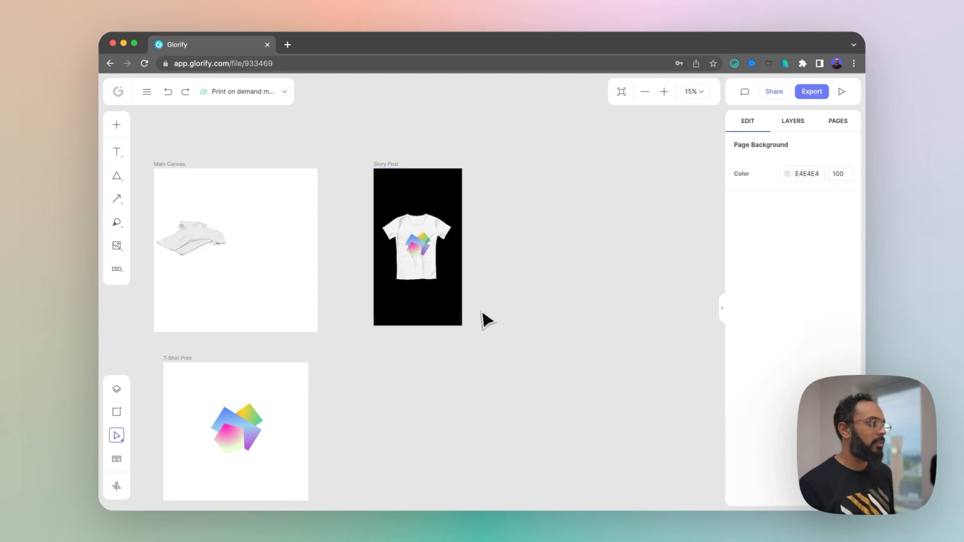
# Give the Story Post background a linear gradient with dark grey 323232 as its start colour.
pyautogui.click(409, 201)
pyautogui.click(786, 361)
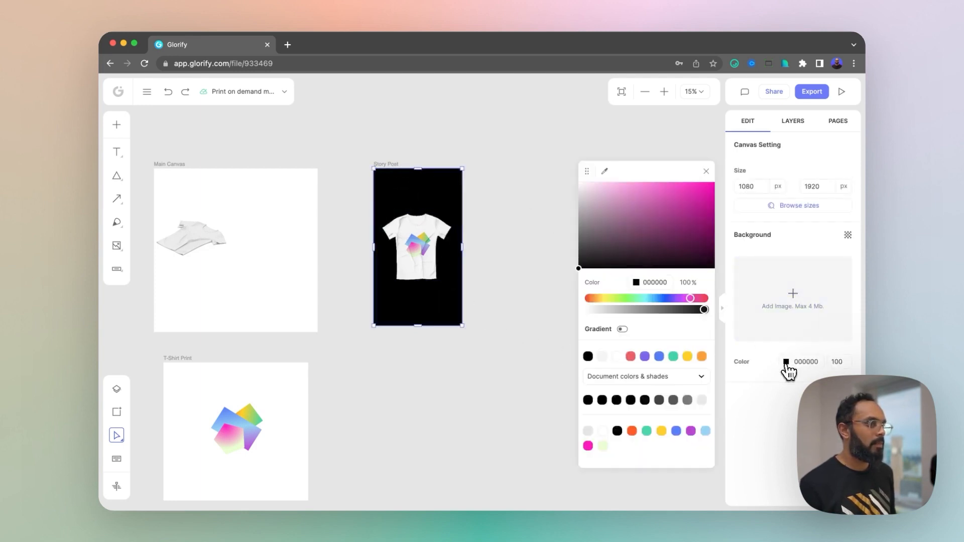
pyautogui.moveTo(578, 267)
pyautogui.mouseDown()
pyautogui.moveTo(585, 261)
pyautogui.moveTo(570, 252)
pyautogui.mouseUp()
pyautogui.click(622, 329)
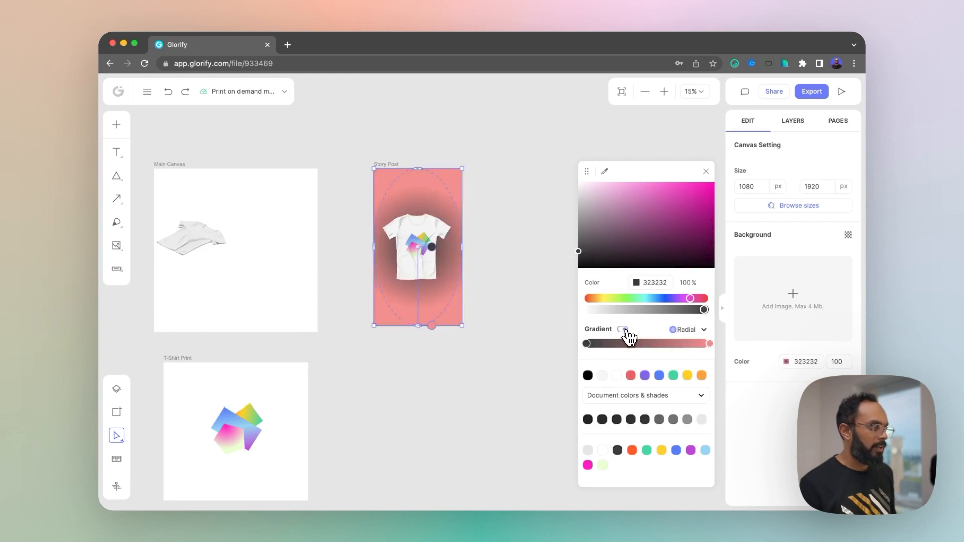
pyautogui.click(688, 331)
pyautogui.click(675, 357)
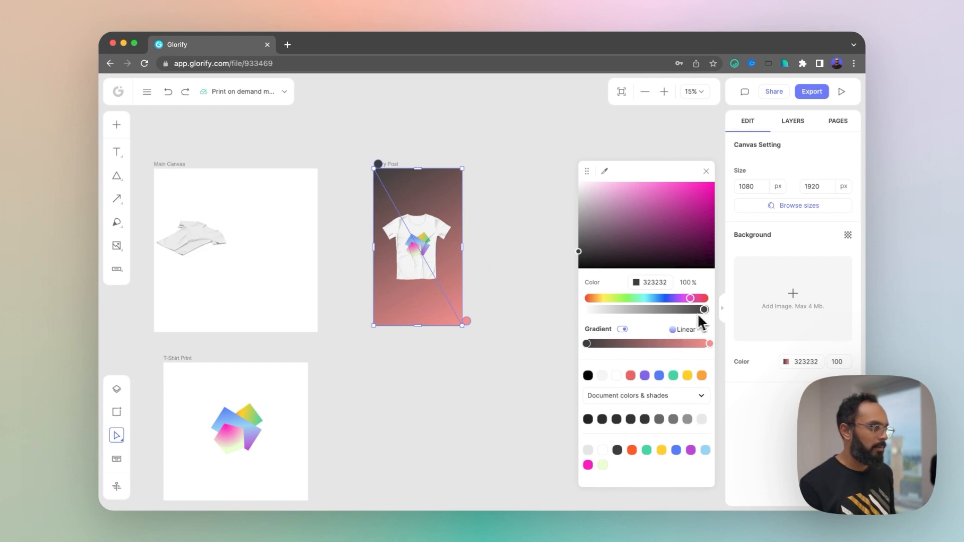
# Try dark plum 43183C and violet 3E2799 as the end colour of the Story Post gradient.
pyautogui.click(713, 343)
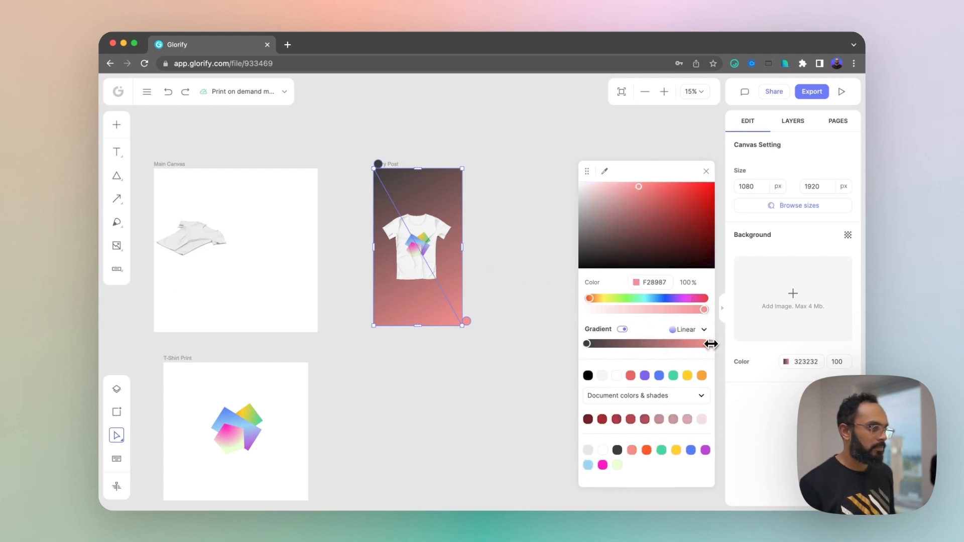
pyautogui.click(659, 376)
pyautogui.moveTo(661, 233)
pyautogui.mouseDown()
pyautogui.moveTo(663, 267)
pyautogui.moveTo(666, 245)
pyautogui.mouseUp()
pyautogui.moveTo(665, 300); pyautogui.dragTo(688, 305)
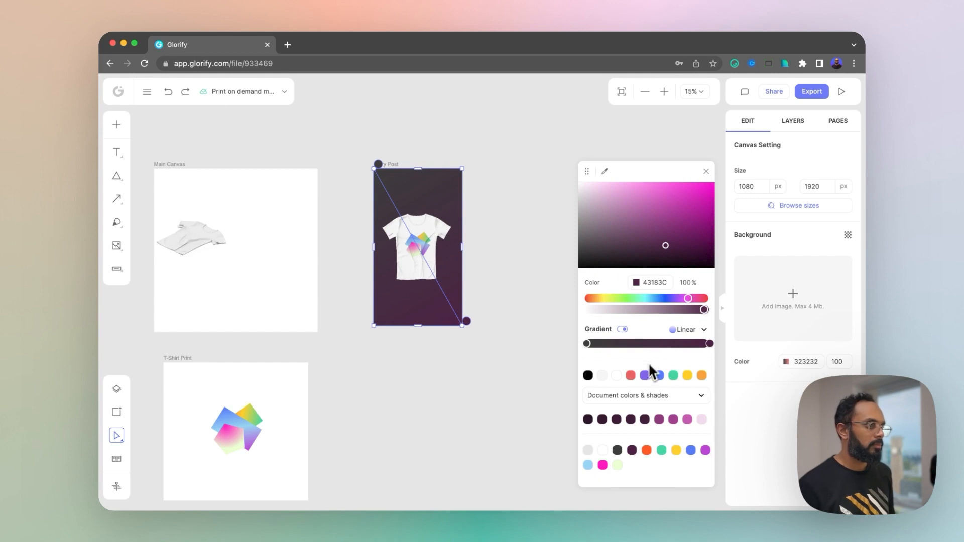
pyautogui.click(644, 375)
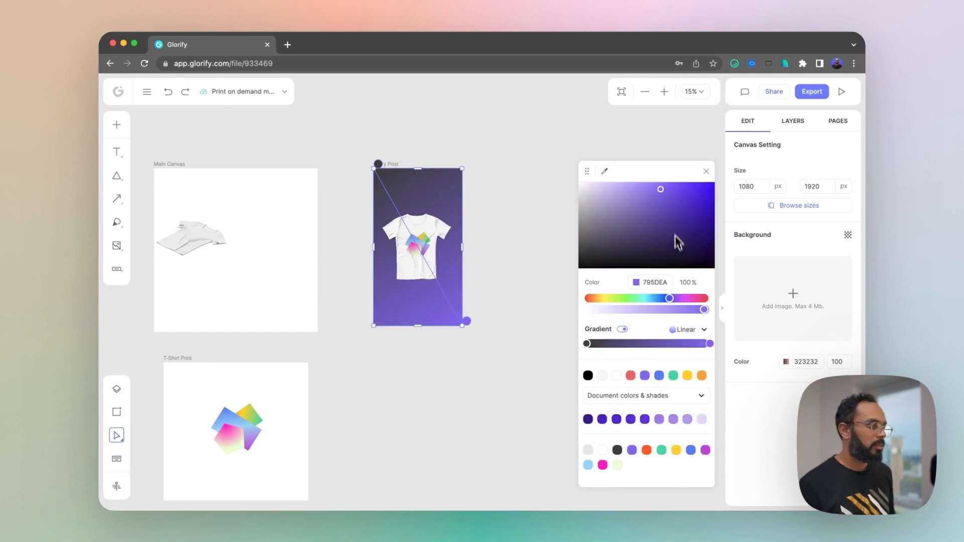
pyautogui.moveTo(678, 244); pyautogui.dragTo(680, 216)
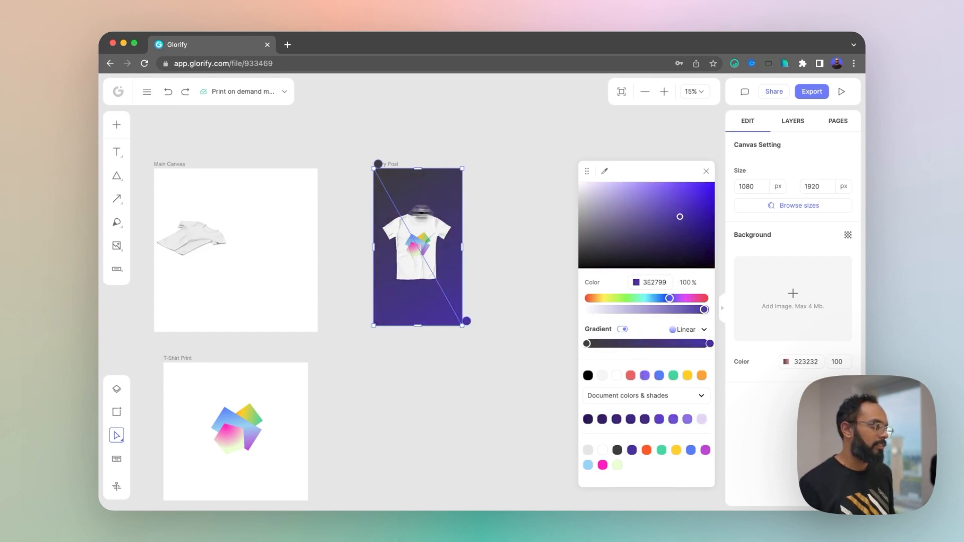
# Nudge the gradient's start point slightly inward from the canvas corner and try deep blue 2300B1 as the end colour.
pyautogui.scroll(3, 371, 209)
pyautogui.moveTo(384, 139); pyautogui.dragTo(387, 150)
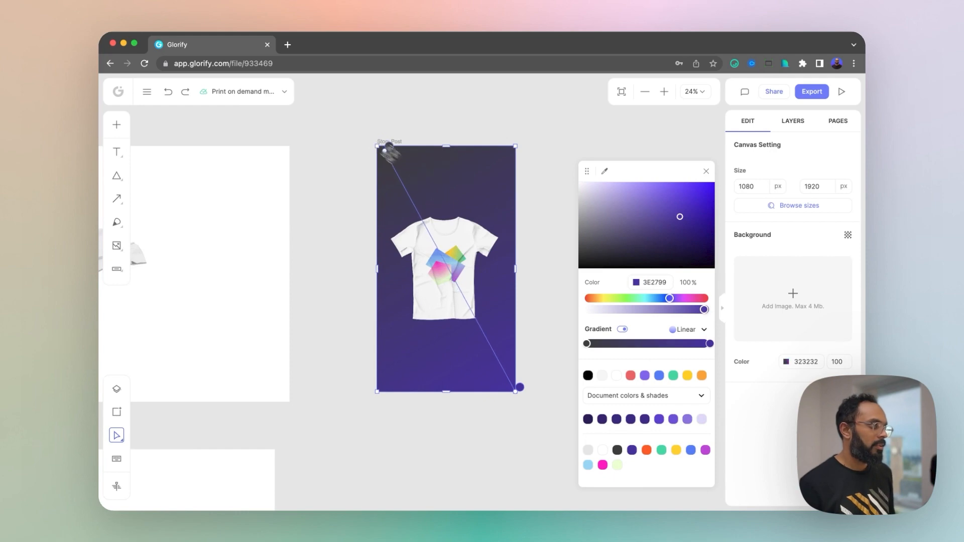
pyautogui.moveTo(662, 236); pyautogui.dragTo(739, 211)
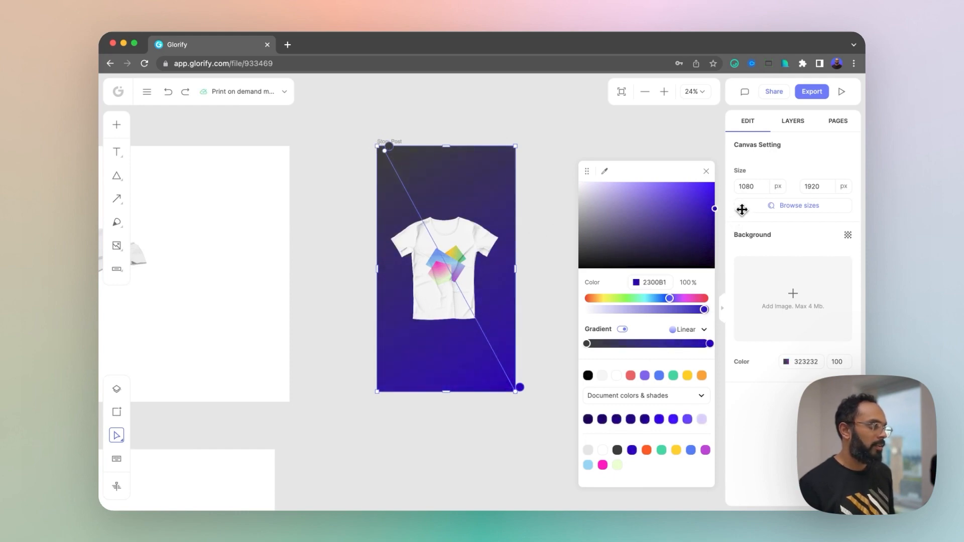
# Move the gradient's start point down near the T-shirt's lower hem and set the end colour to golden brown B07500.
pyautogui.moveTo(388, 154); pyautogui.dragTo(476, 308)
pyautogui.moveTo(606, 299)
pyautogui.mouseDown()
pyautogui.moveTo(593, 300)
pyautogui.moveTo(601, 302)
pyautogui.mouseUp()
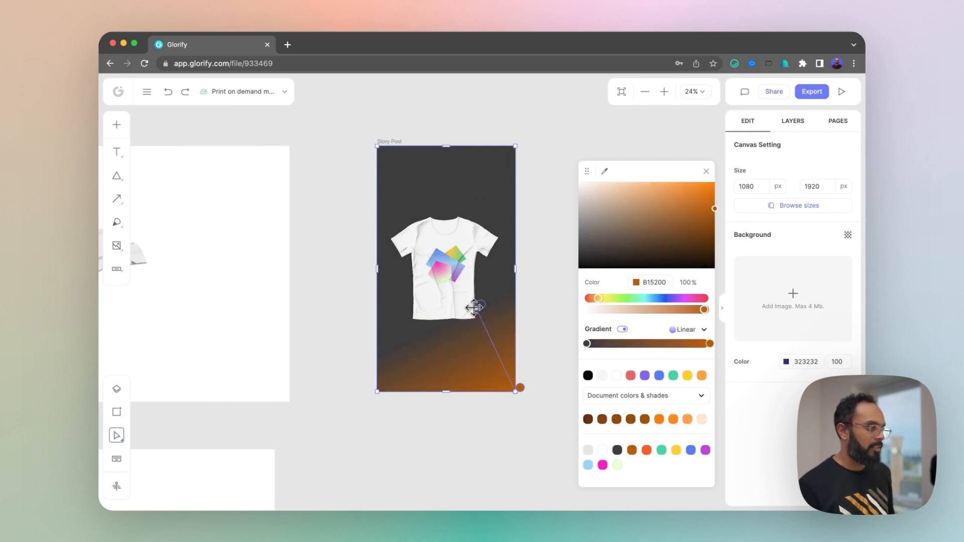
pyautogui.moveTo(475, 308); pyautogui.dragTo(493, 329)
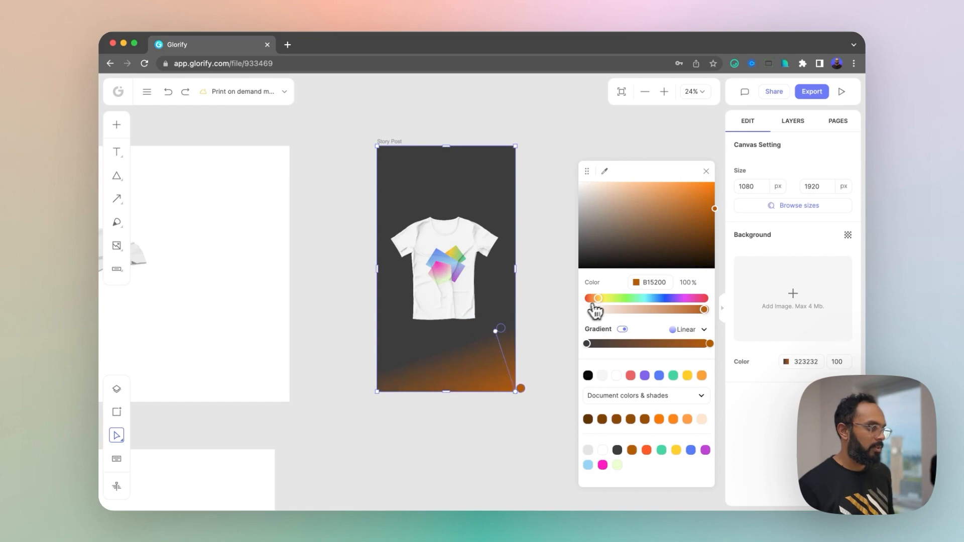
pyautogui.moveTo(595, 304); pyautogui.dragTo(602, 302)
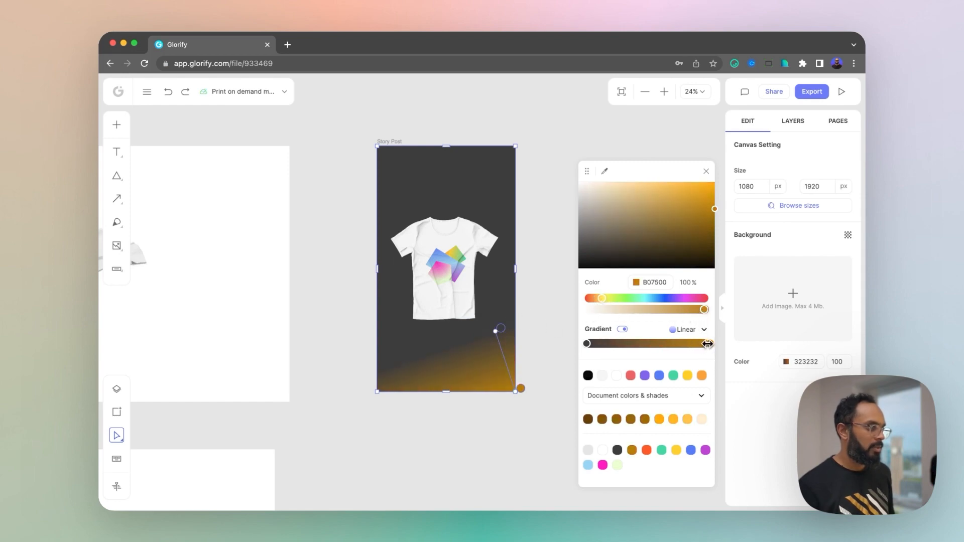
# Set the end colour's opacity to 50% and tilt the gradient diagonally, with its start stop moved slightly inward.
pyautogui.moveTo(704, 309); pyautogui.dragTo(655, 319)
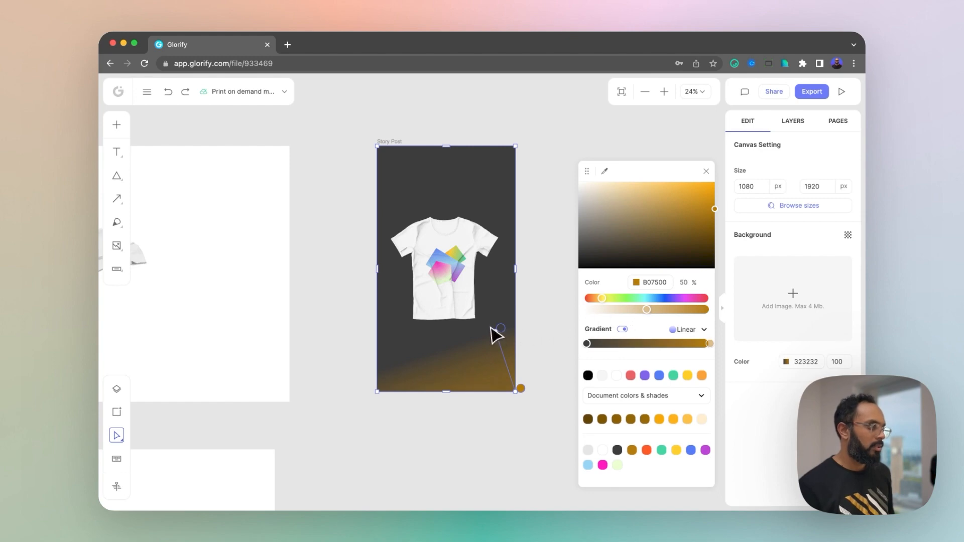
pyautogui.moveTo(499, 328); pyautogui.dragTo(465, 327)
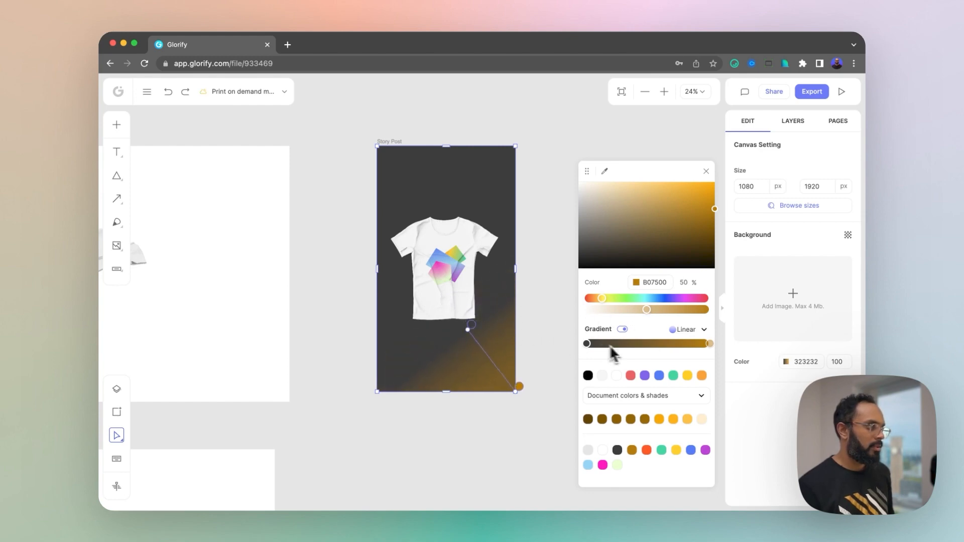
pyautogui.moveTo(587, 344)
pyautogui.mouseDown()
pyautogui.moveTo(660, 352)
pyautogui.moveTo(602, 353)
pyautogui.mouseUp()
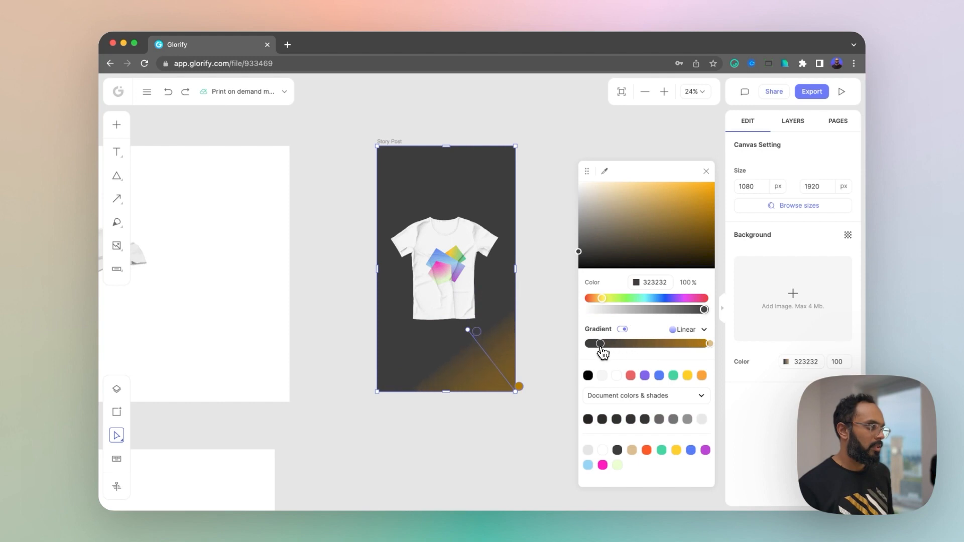
# Change the gradient's start colour to black and its end colour to pale yellow FDD27B.
pyautogui.moveTo(631, 258); pyautogui.dragTo(582, 291)
pyautogui.click(709, 344)
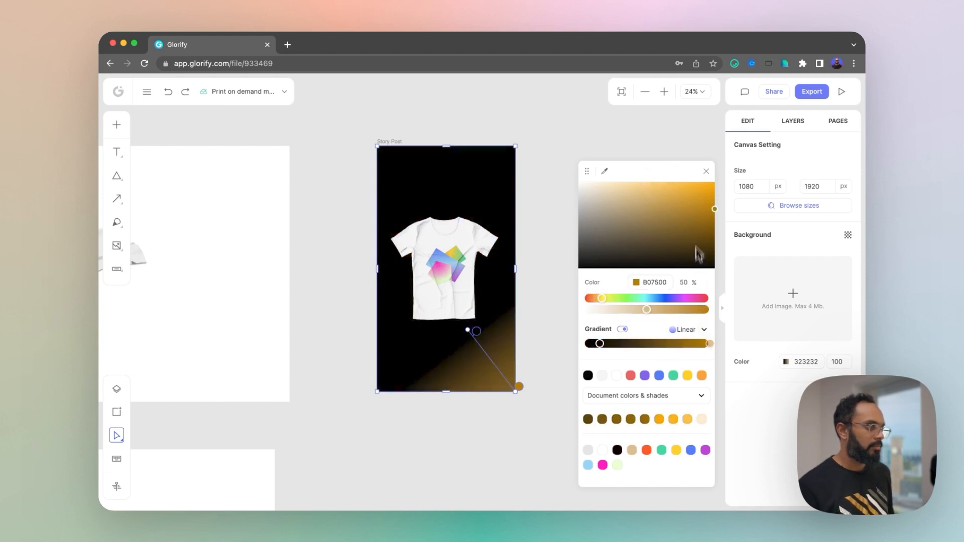
pyautogui.moveTo(695, 252)
pyautogui.mouseDown()
pyautogui.moveTo(684, 166)
pyautogui.moveTo(692, 191)
pyautogui.moveTo(629, 135)
pyautogui.moveTo(601, 139)
pyautogui.moveTo(648, 130)
pyautogui.mouseUp()
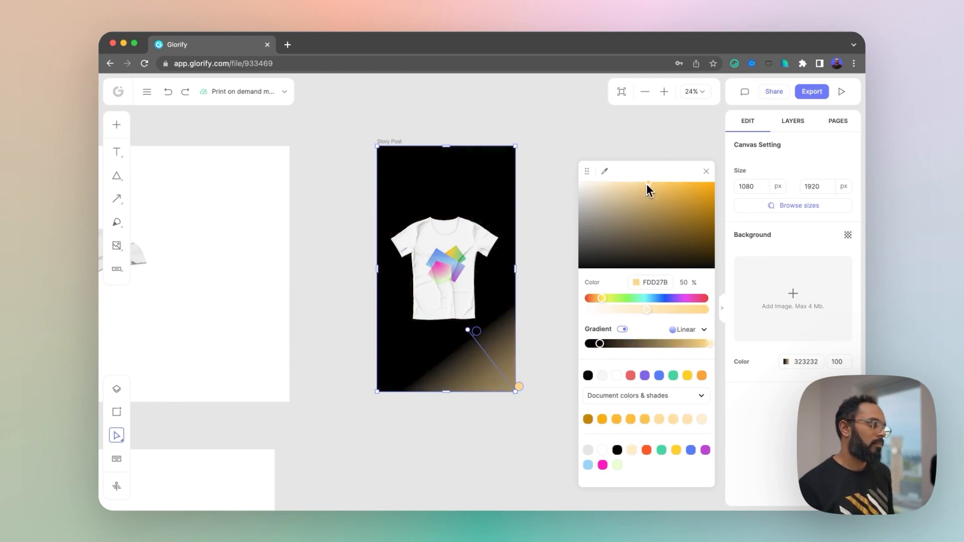
pyautogui.click(567, 170)
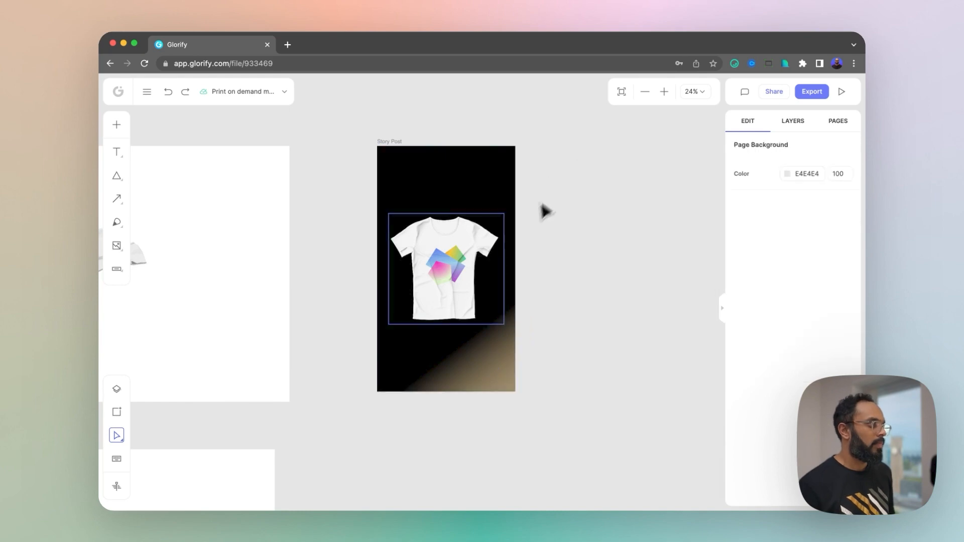
# Enlarge the T-shirt mockup to about 1000 px wide and centre it slightly higher on the Story Post canvas.
pyautogui.moveTo(467, 256); pyautogui.dragTo(461, 241)
pyautogui.click(542, 258)
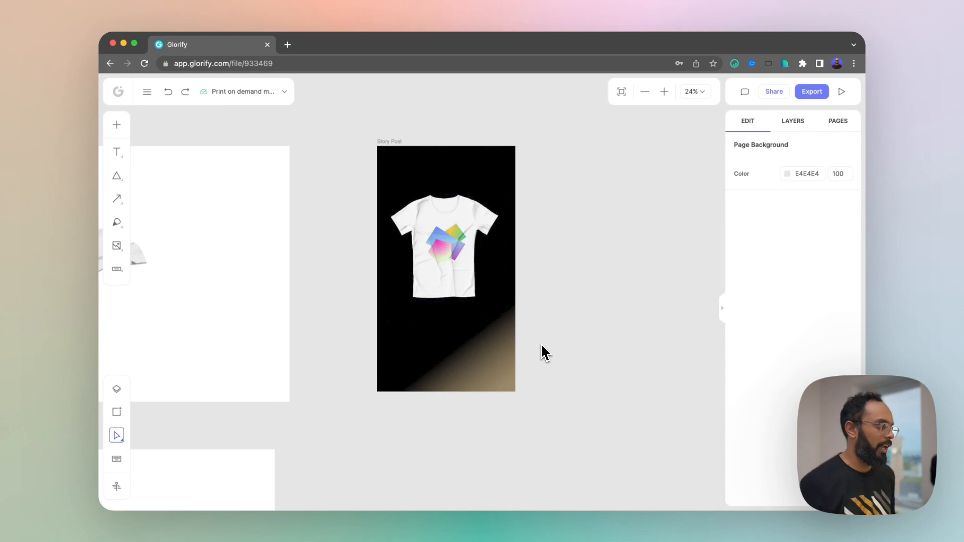
pyautogui.click(490, 277)
pyautogui.moveTo(505, 305)
pyautogui.mouseDown()
pyautogui.moveTo(513, 329)
pyautogui.moveTo(510, 315)
pyautogui.mouseUp()
pyautogui.click(564, 246)
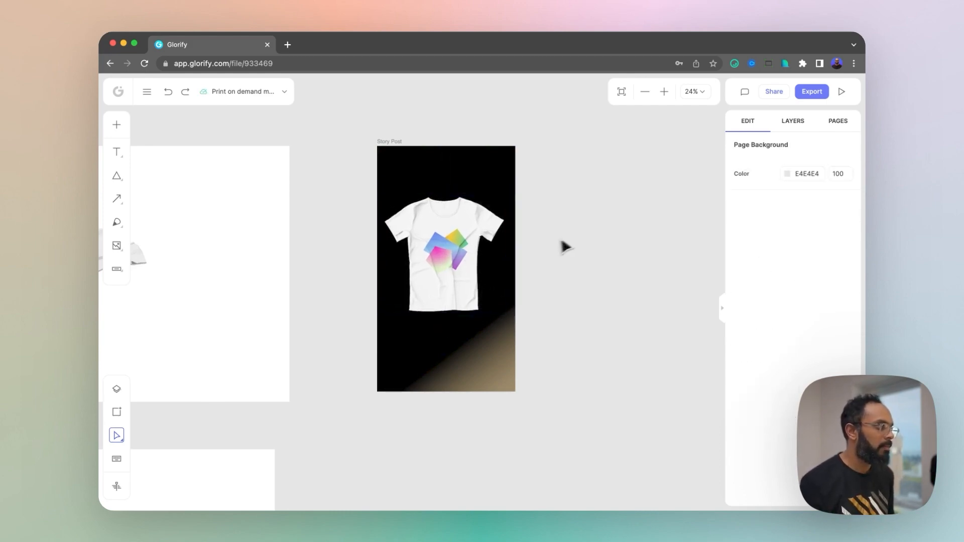
pyautogui.click(441, 241)
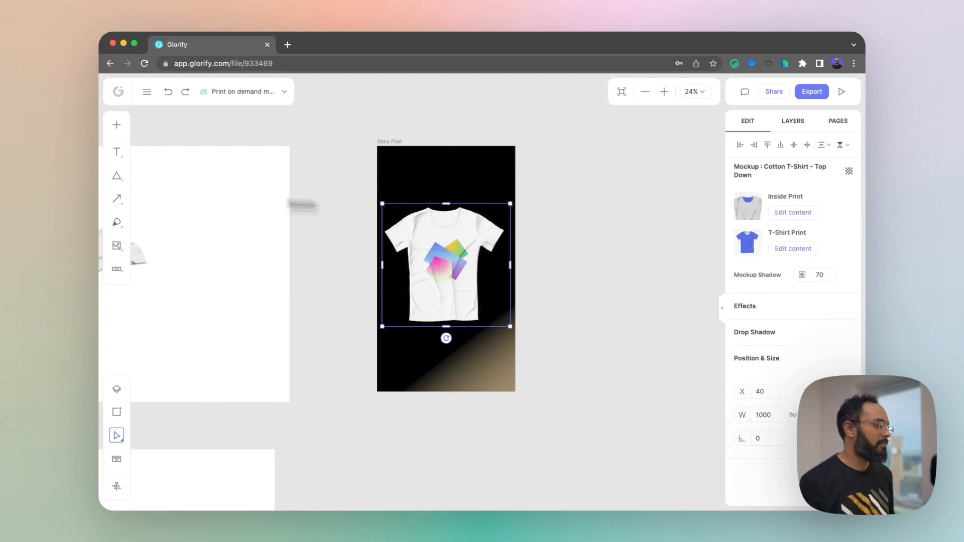
# Add a white heading reading "New sale" above the T-shirt and enlarge it to about font size 109.
pyautogui.moveTo(119, 153)
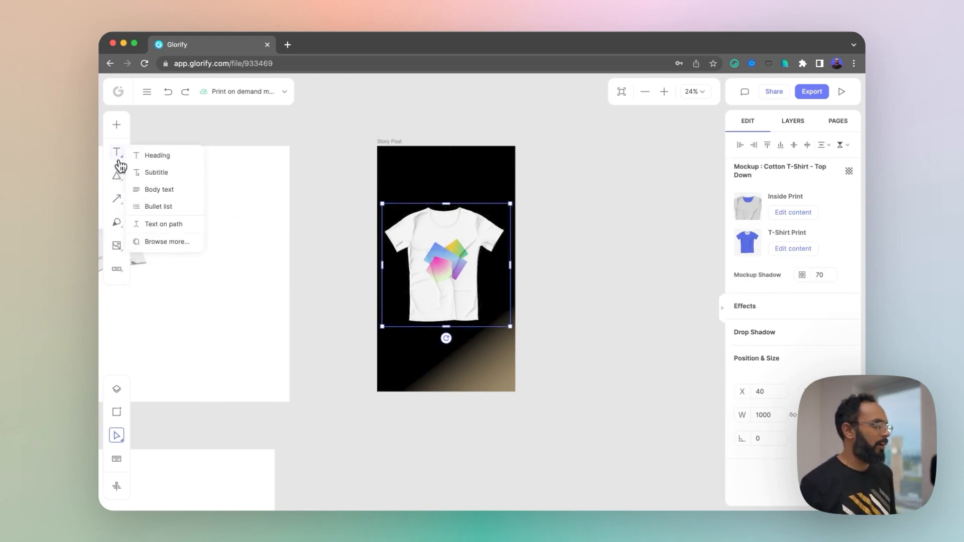
pyautogui.click(163, 156)
pyautogui.click(407, 171)
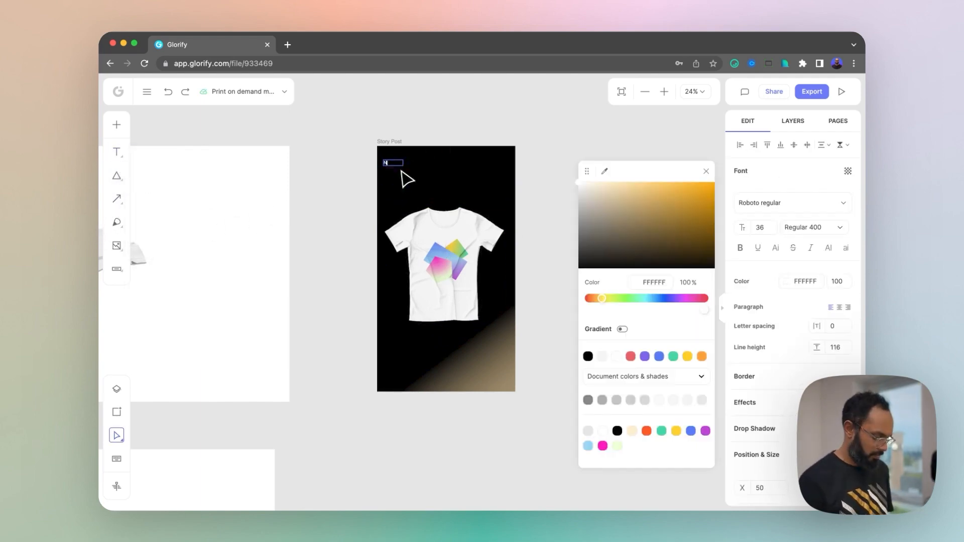
pyautogui.click(549, 125)
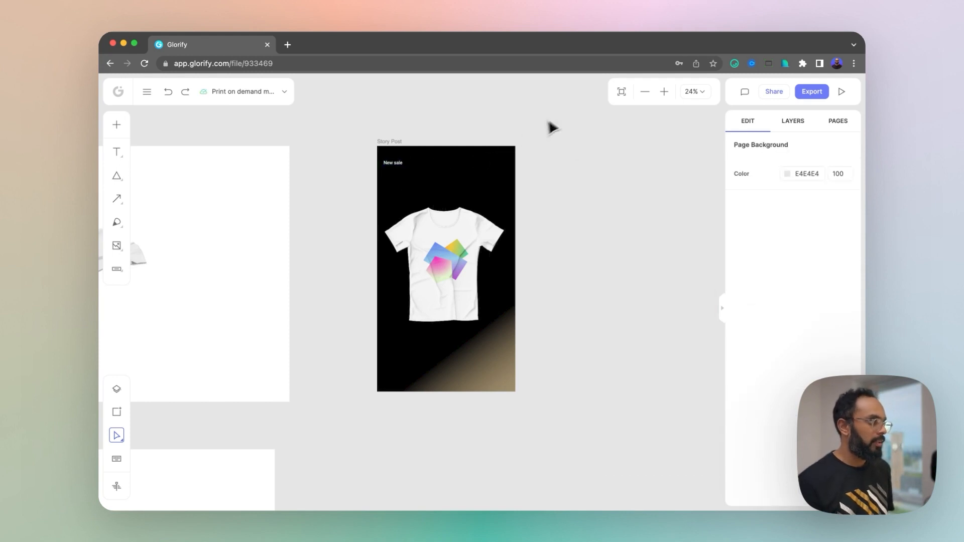
pyautogui.click(392, 163)
pyautogui.moveTo(401, 167); pyautogui.dragTo(447, 183)
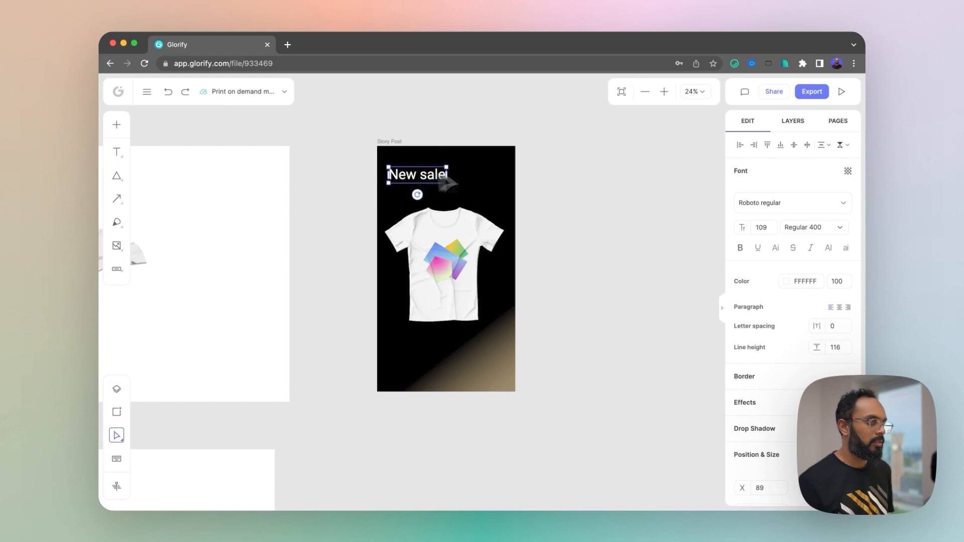
# Change the "New sale" heading's font to the brand font Monument and narrow its text to one line above the shirt.
pyautogui.click(792, 207)
pyautogui.write('monument')
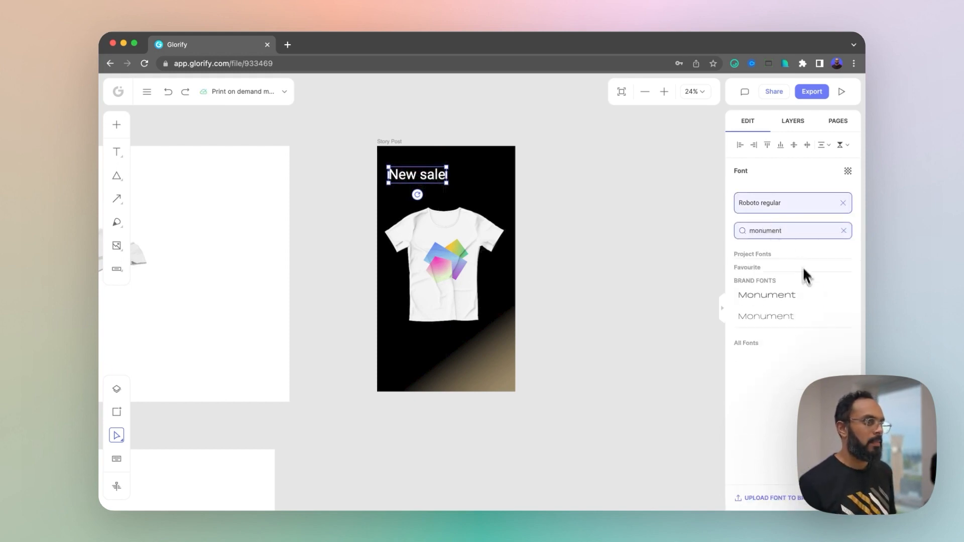
pyautogui.click(776, 295)
pyautogui.moveTo(446, 175)
pyautogui.mouseDown()
pyautogui.moveTo(489, 177)
pyautogui.moveTo(431, 177)
pyautogui.mouseUp()
pyautogui.click(458, 179)
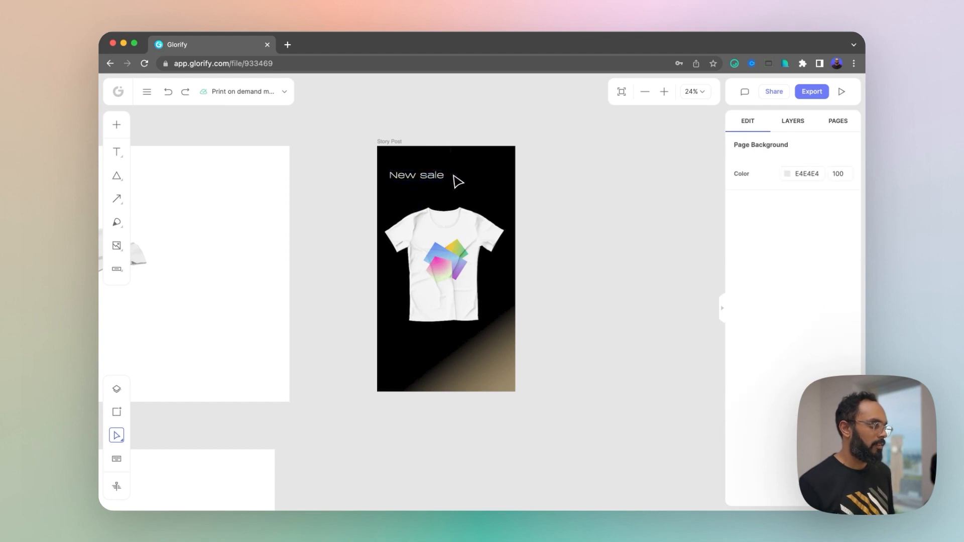
# Duplicate the "New sale" heading directly beneath itself and change the copy's text to "25% OFF".
pyautogui.click(430, 176)
pyautogui.moveTo(429, 175); pyautogui.dragTo(426, 186)
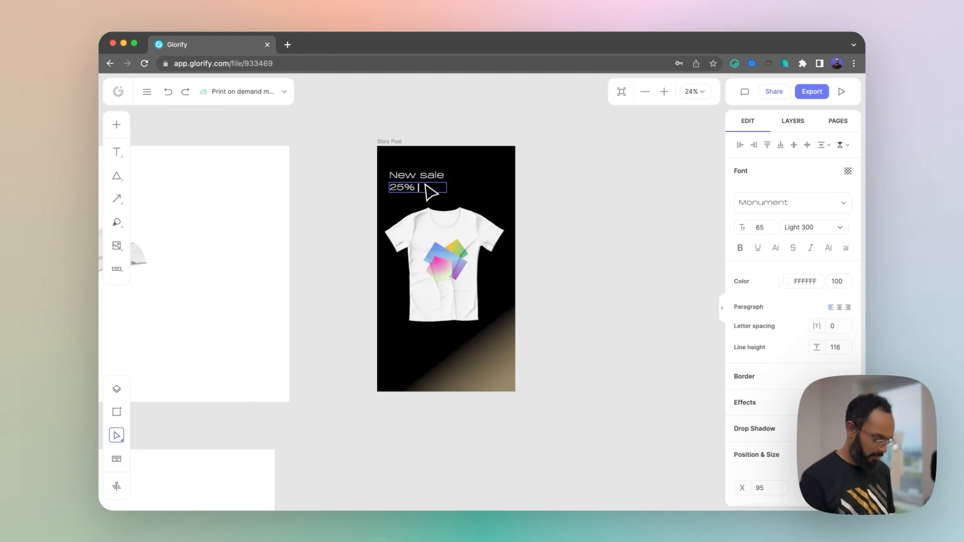
pyautogui.click(763, 201)
pyautogui.click(581, 209)
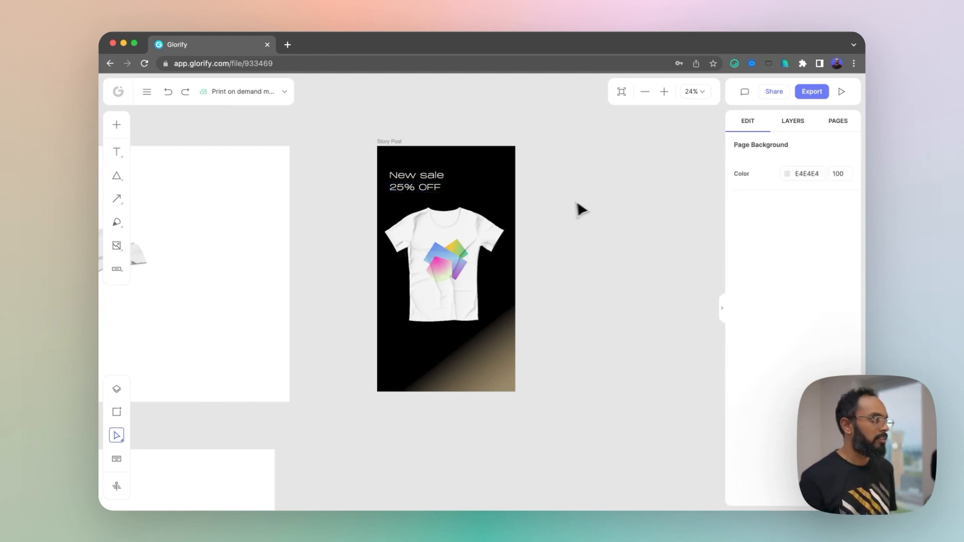
# Place the two sale lines slightly smaller below the T-shirt and put a copied line above it, reworded as "Shape Shirts".
pyautogui.moveTo(415, 181)
pyautogui.mouseDown()
pyautogui.moveTo(412, 172)
pyautogui.moveTo(442, 184)
pyautogui.moveTo(504, 333)
pyautogui.moveTo(413, 348)
pyautogui.moveTo(425, 182)
pyautogui.moveTo(411, 178)
pyautogui.mouseUp()
pyautogui.click(543, 266)
pyautogui.click(409, 350)
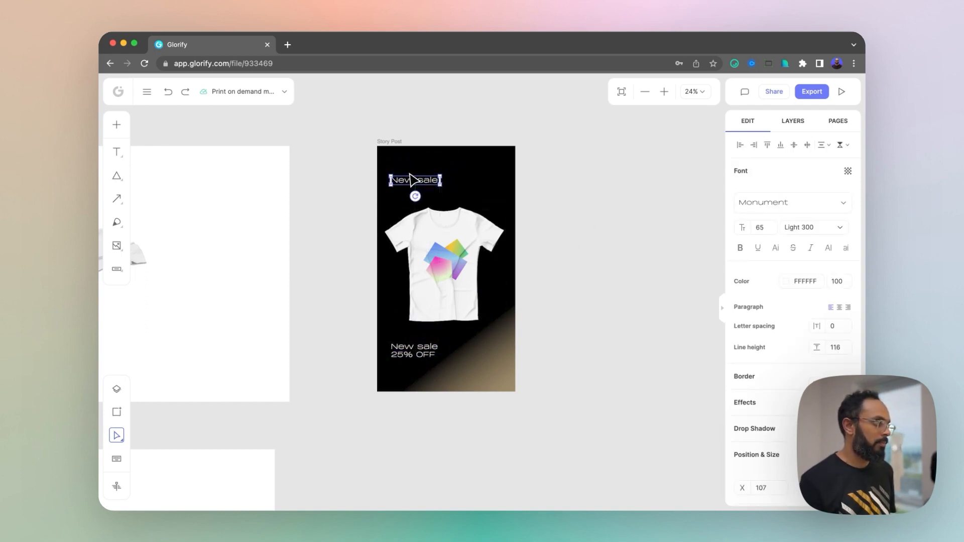
pyautogui.write('Shape Shirts')
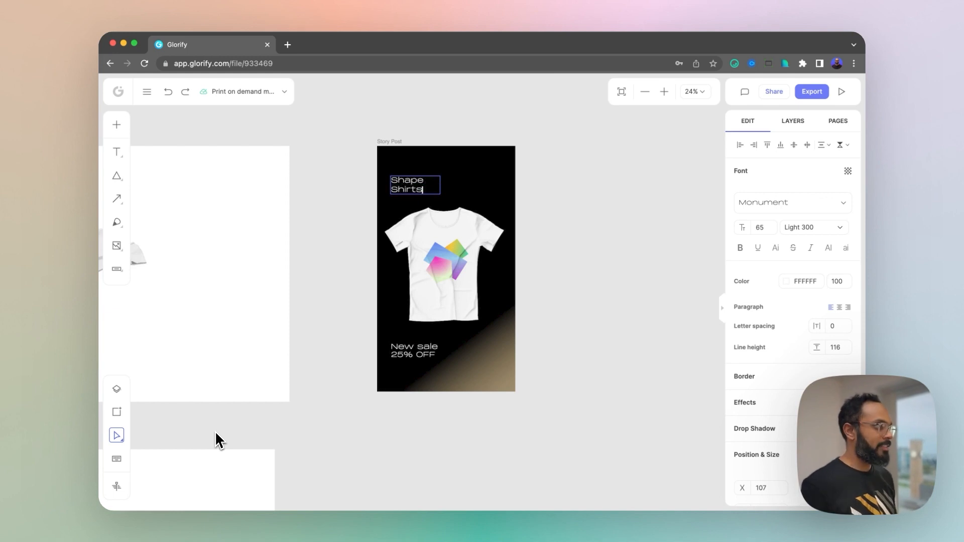
pyautogui.click(551, 230)
# Enlarge the two-line "Shape Shirts" heading and line up its left edge with the sale text below the shirt.
pyautogui.click(426, 184)
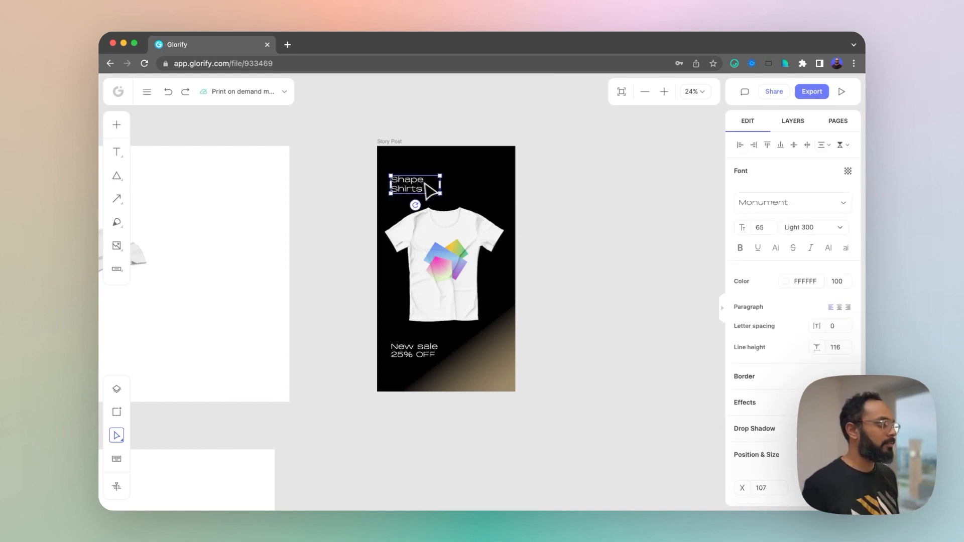
pyautogui.moveTo(441, 188); pyautogui.dragTo(469, 181)
pyautogui.moveTo(432, 183)
pyautogui.mouseDown()
pyautogui.moveTo(417, 178)
pyautogui.moveTo(425, 187)
pyautogui.mouseUp()
pyautogui.click(594, 217)
# Set the Story Post background gradient's end colour to yellow F2BE31, sampled from the shirt graphic.
pyautogui.scroll(-3, 587, 239)
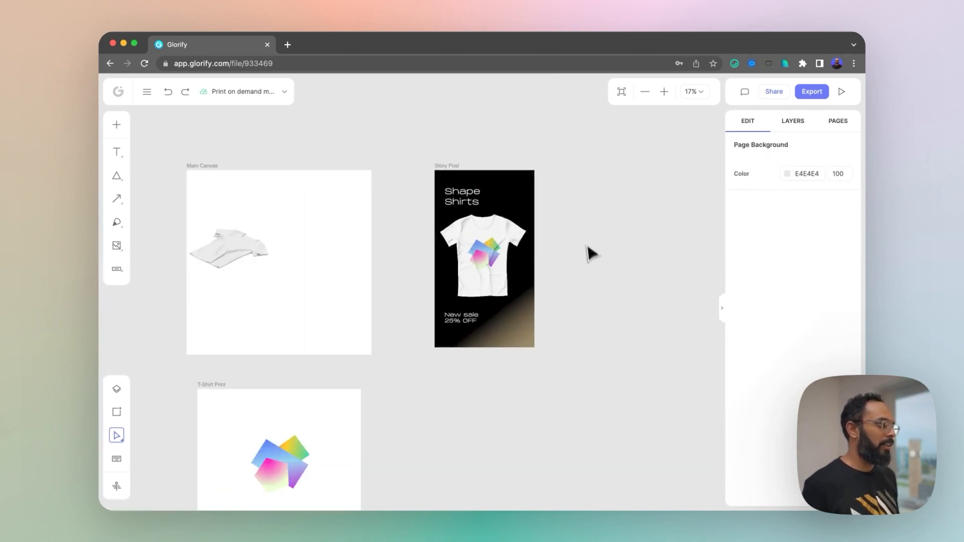
pyautogui.moveTo(590, 266); pyautogui.dragTo(609, 280)
pyautogui.scroll(-3, 520, 226)
pyautogui.scroll(10, 518, 235)
pyautogui.scroll(-7, 636, 288)
pyautogui.click(425, 116)
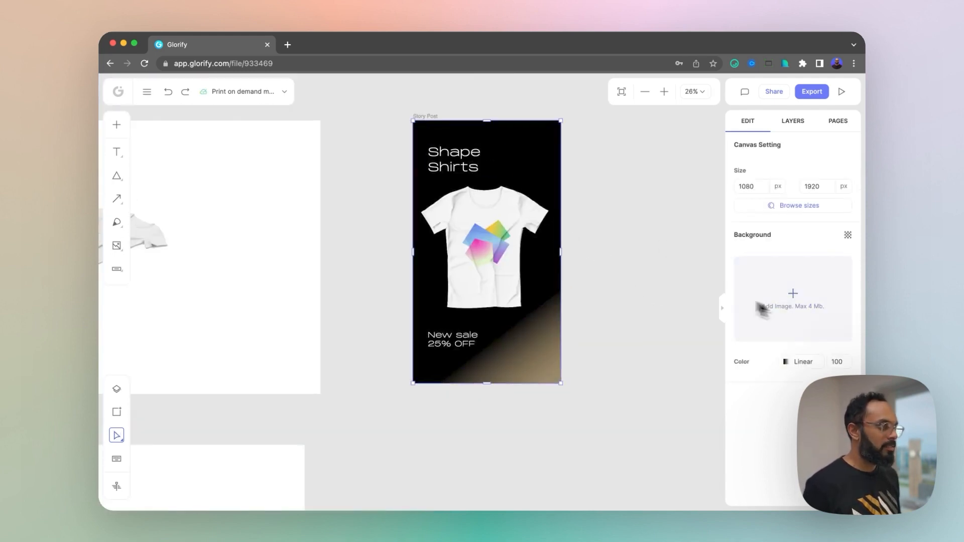
pyautogui.click(786, 362)
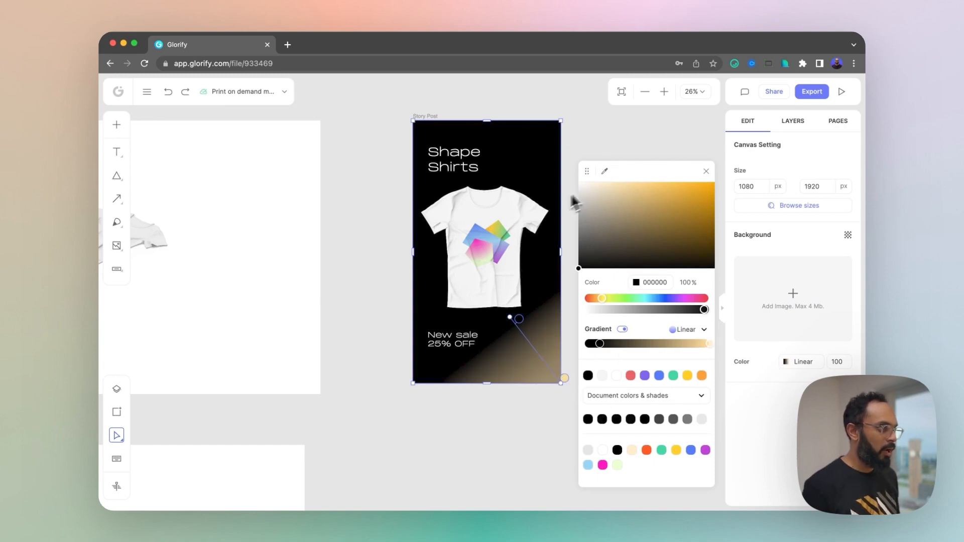
pyautogui.click(714, 346)
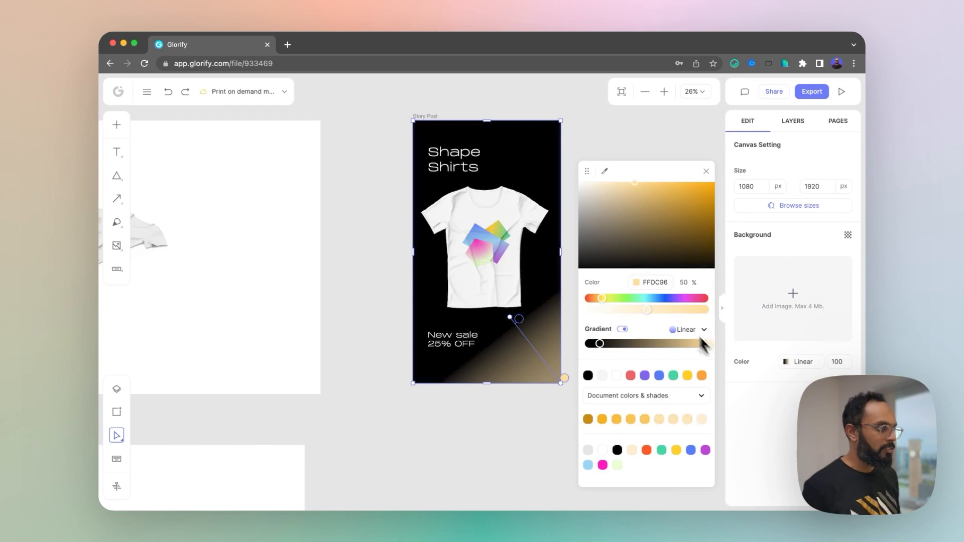
pyautogui.click(606, 172)
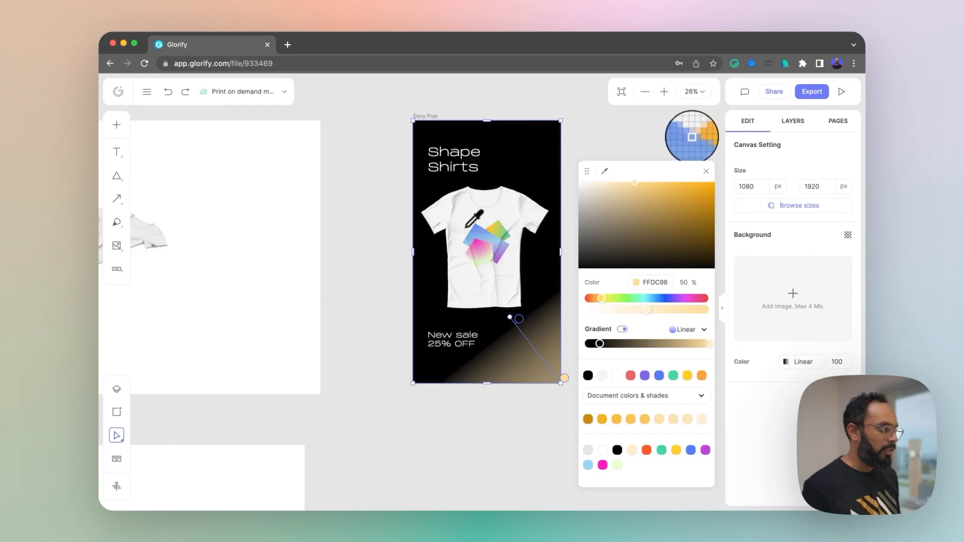
pyautogui.click(491, 236)
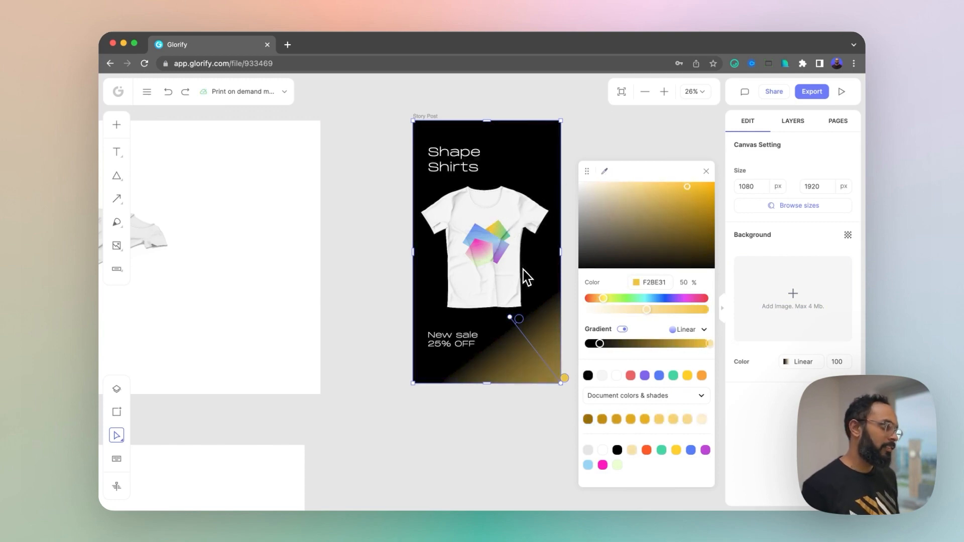
# Add a coral F95C59 stop as the gradient's end, with yellow between middle and end and black at the very start.
pyautogui.click(689, 345)
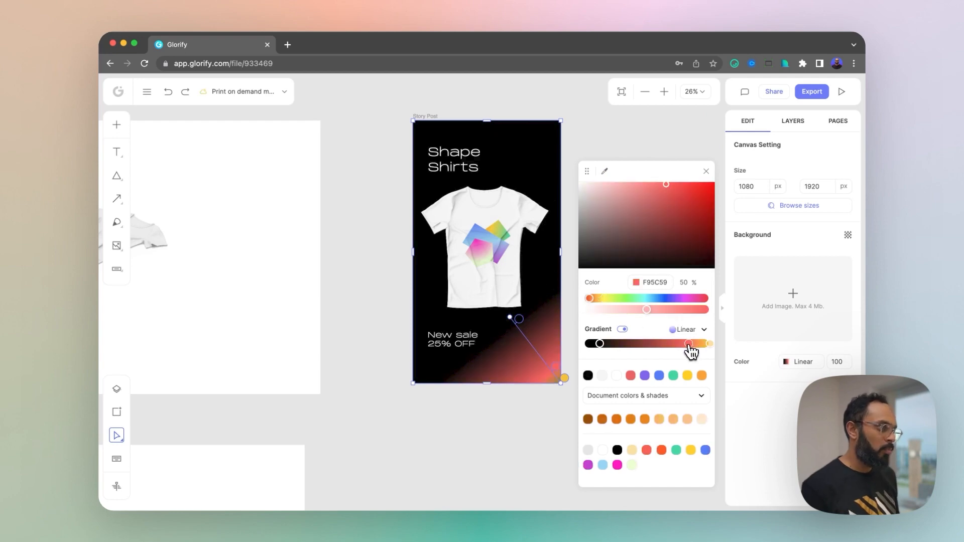
pyautogui.moveTo(708, 344); pyautogui.dragTo(660, 343)
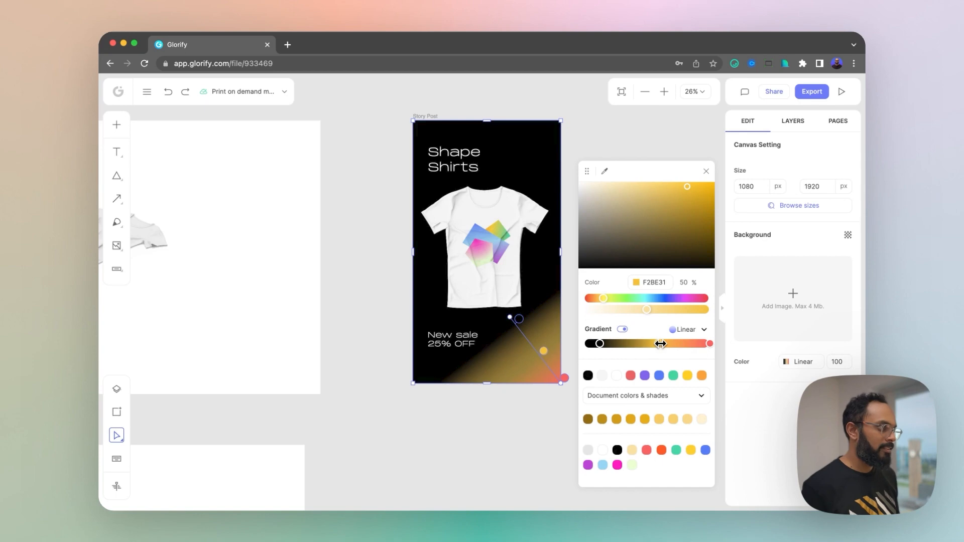
pyautogui.moveTo(600, 344); pyautogui.dragTo(585, 347)
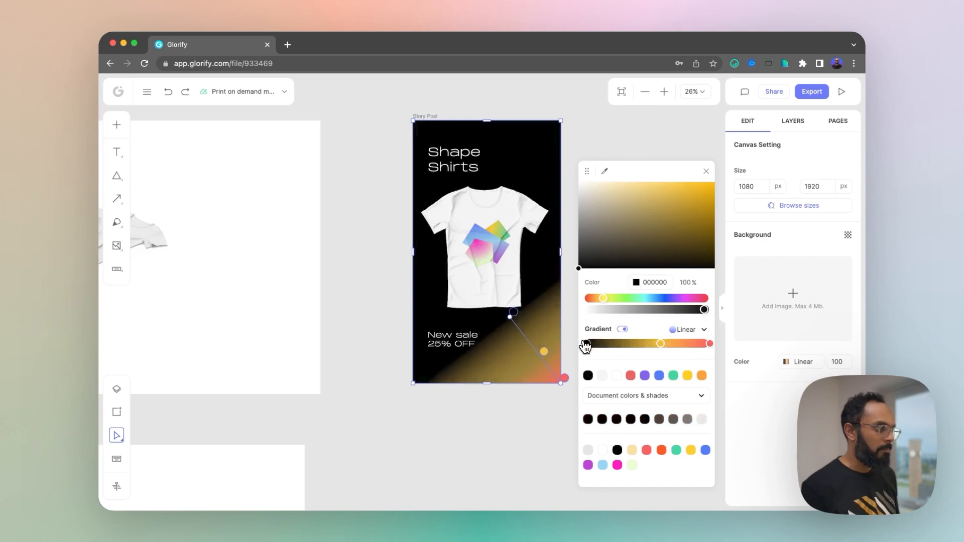
pyautogui.moveTo(661, 344); pyautogui.dragTo(681, 344)
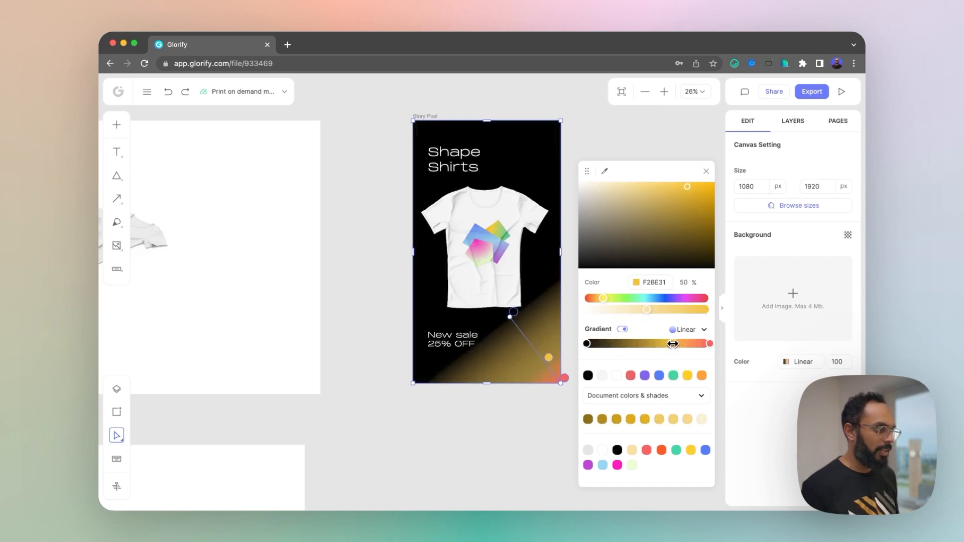
# Recolour the gradient's end stop with the green sampled from the shirt graphic.
pyautogui.click(709, 343)
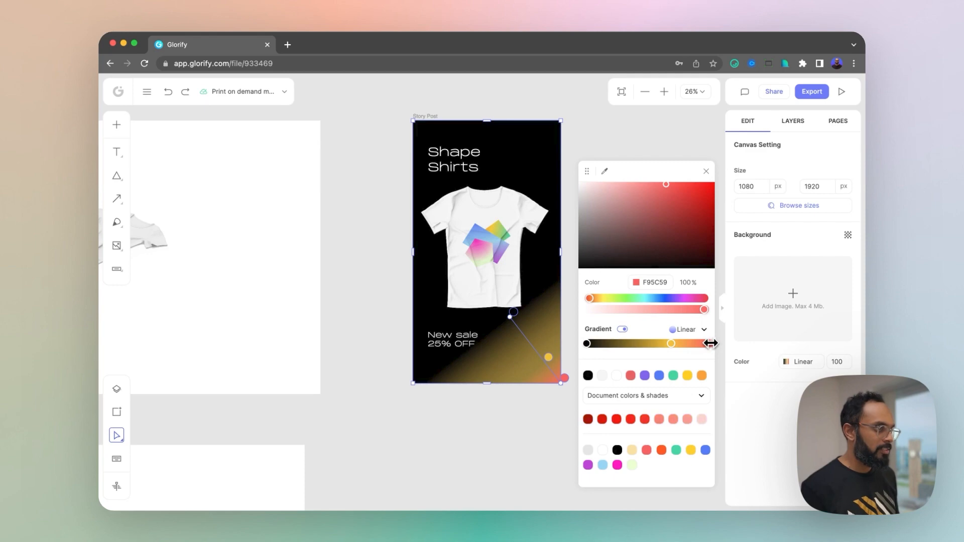
pyautogui.click(605, 171)
pyautogui.click(506, 237)
pyautogui.click(600, 124)
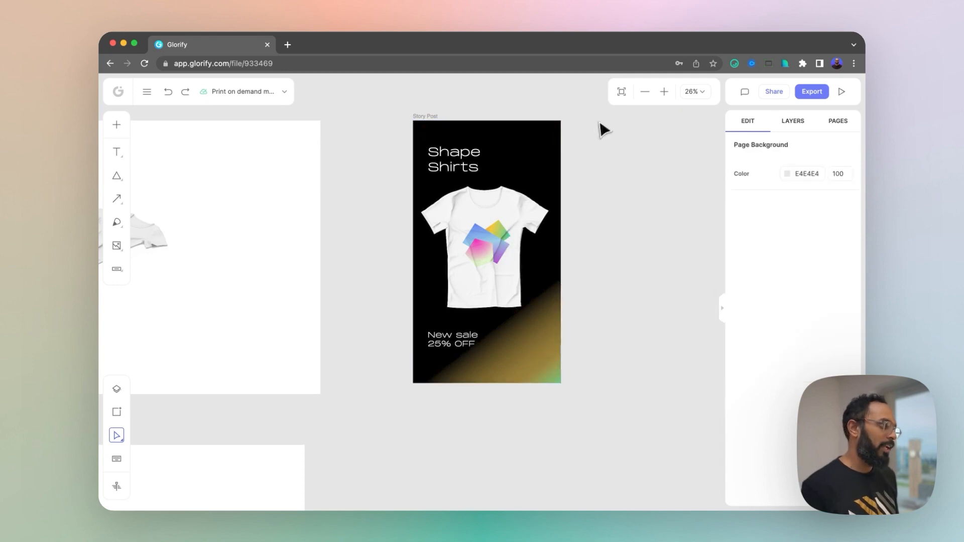
# Move the background gradient's start point towards the canvas's right edge and undo the accidental canvas resize.
pyautogui.click(426, 119)
pyautogui.click(787, 363)
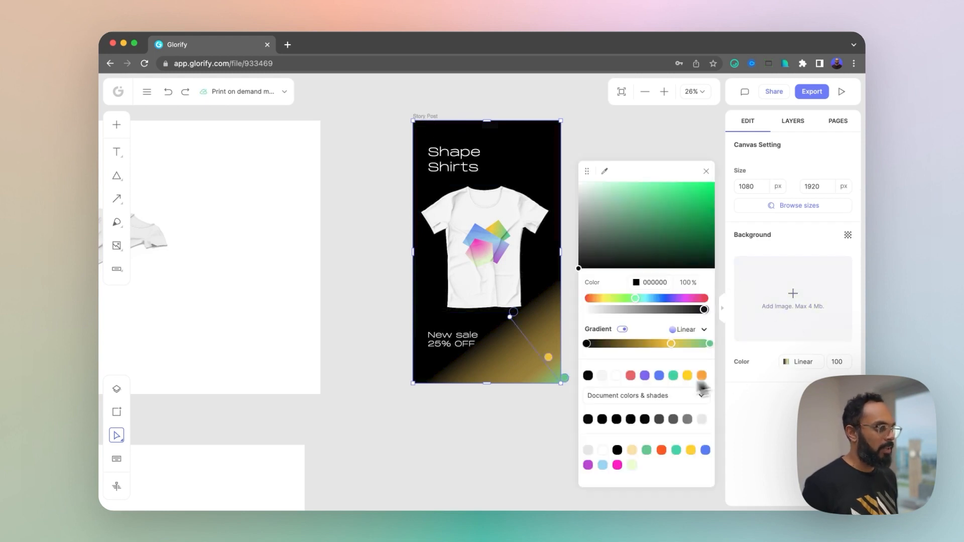
pyautogui.moveTo(512, 321); pyautogui.dragTo(535, 326)
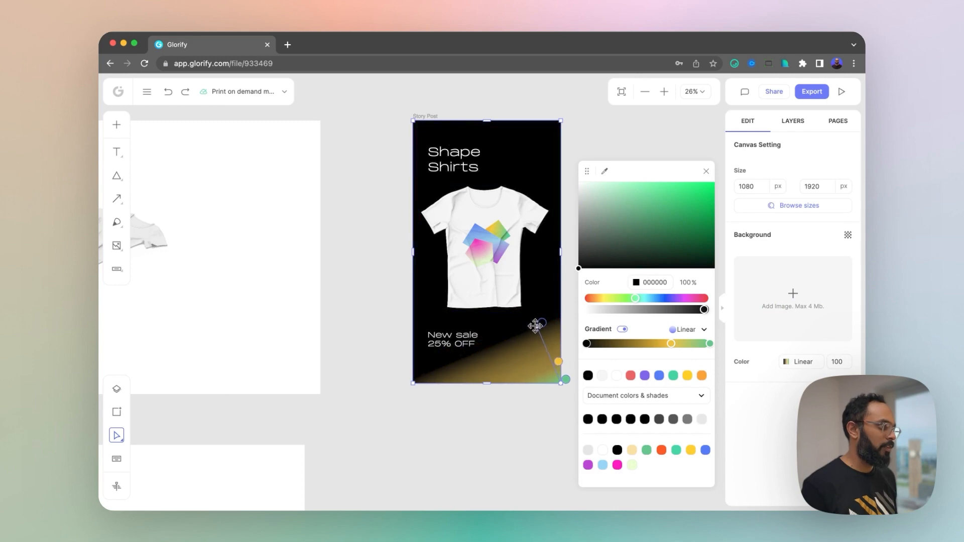
pyautogui.moveTo(560, 362); pyautogui.dragTo(561, 359)
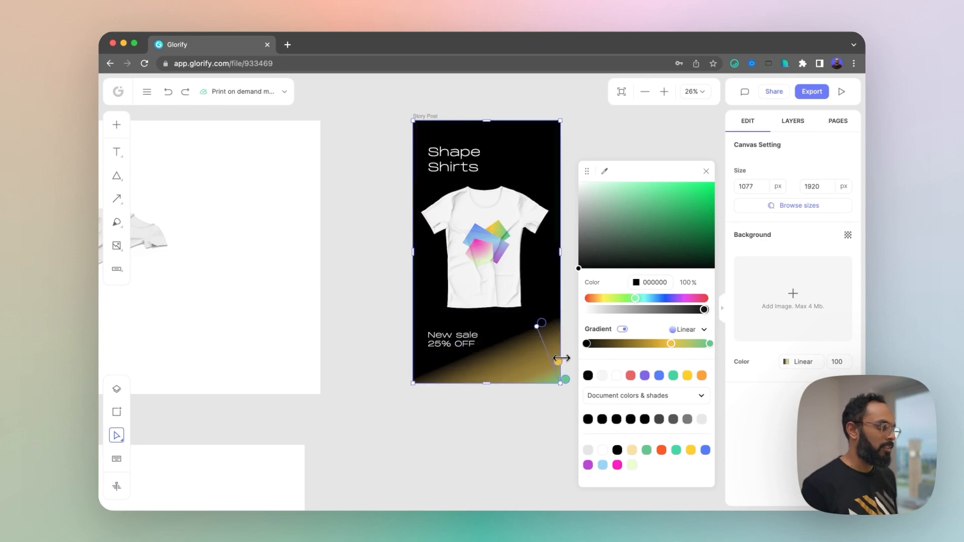
pyautogui.press('super+z')
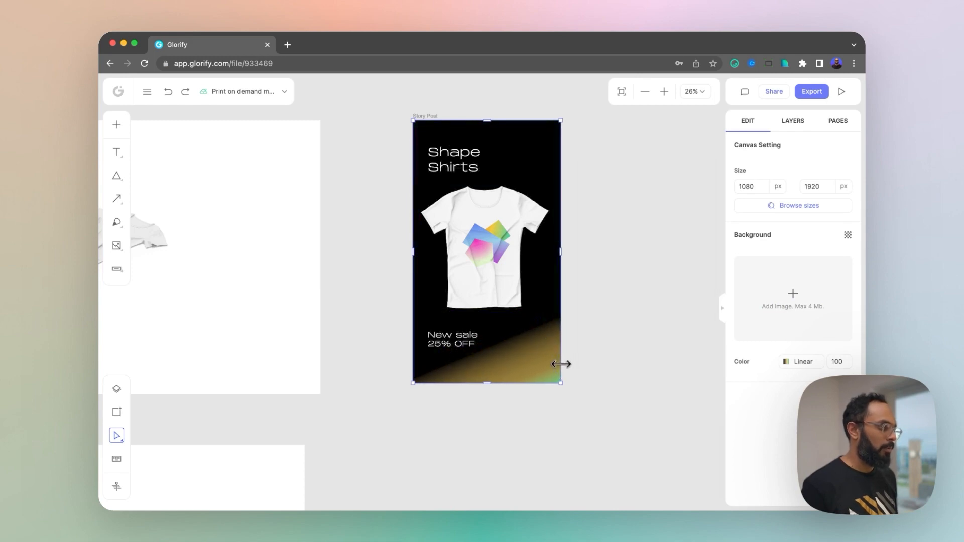
# Move the gradient's yellow stop closer to the black stop and lower the start point towards the bottom-right canvas corner.
pyautogui.click(787, 362)
pyautogui.moveTo(558, 360); pyautogui.dragTo(541, 334)
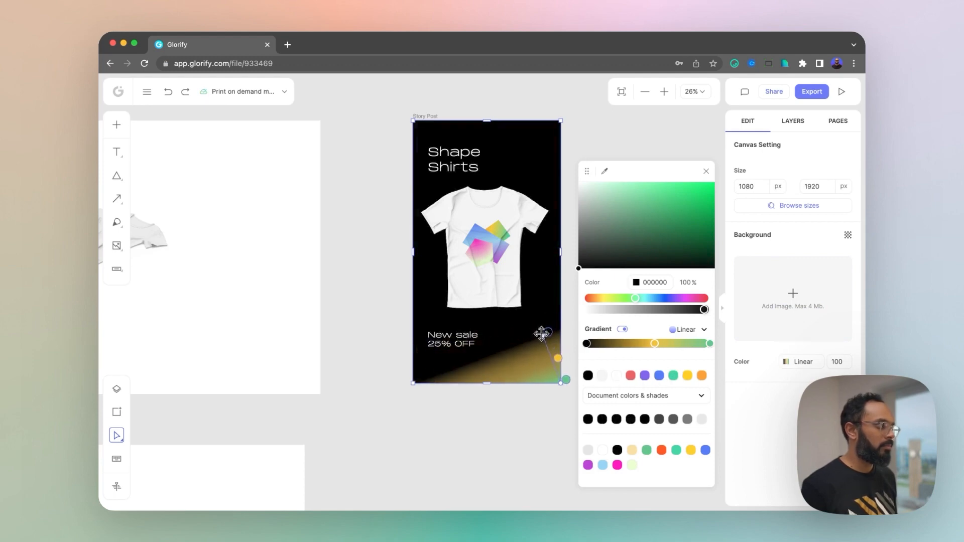
pyautogui.click(409, 336)
# Duplicate the finished Story Post canvas beside the original.
pyautogui.press('space')
pyautogui.scroll(-5, 442, 324)
pyautogui.moveTo(322, 305); pyautogui.dragTo(438, 303)
pyautogui.click(463, 169)
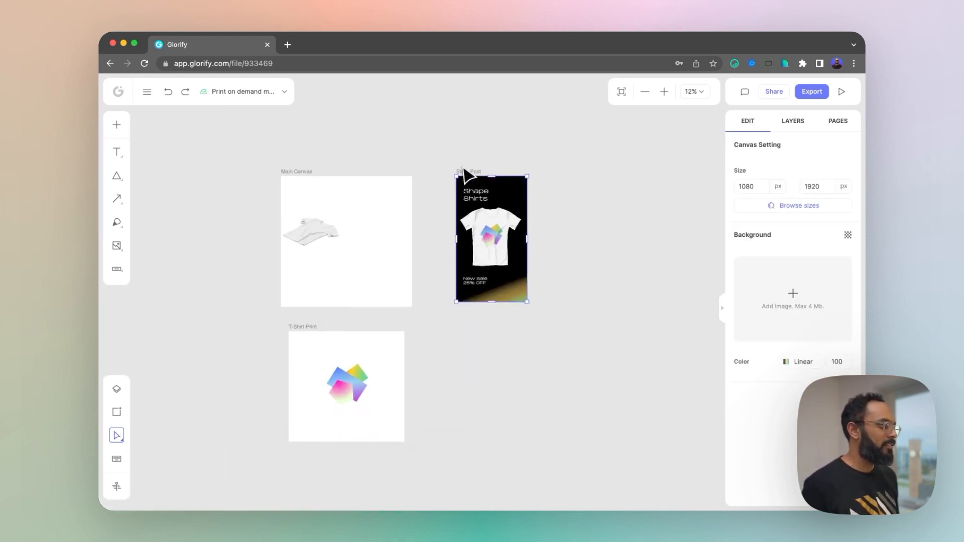
pyautogui.press('super+d')
pyautogui.click(592, 159)
# Delete the T-shirt from the duplicated Story Post and move the Shirt ISO mockup from the Main Canvas into its place.
pyautogui.click(565, 232)
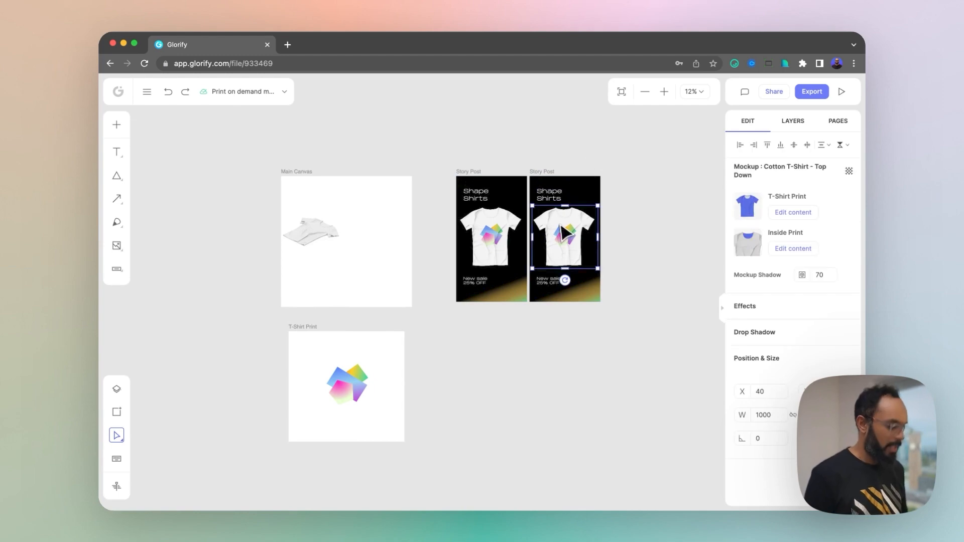
pyautogui.press('Delete')
pyautogui.moveTo(331, 236); pyautogui.dragTo(577, 229)
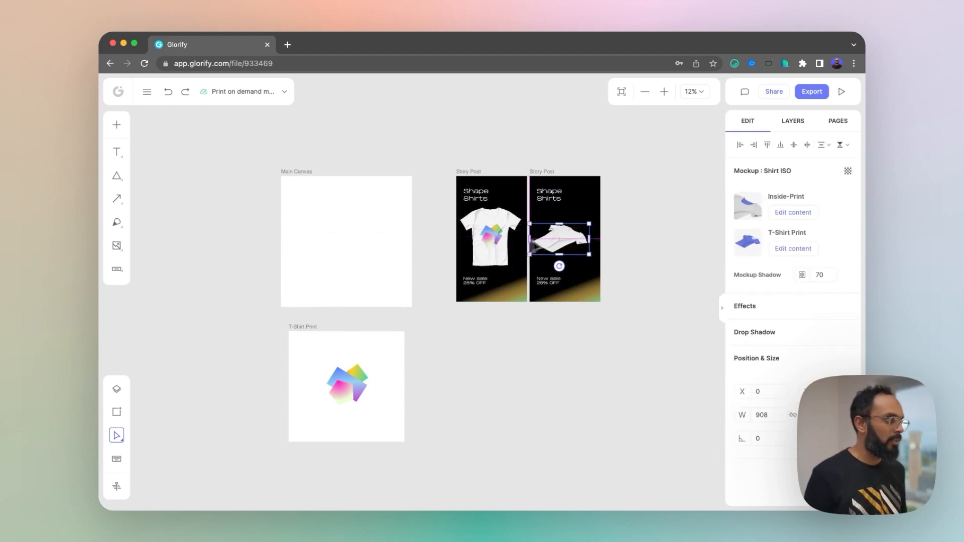
pyautogui.scroll(3, 603, 228)
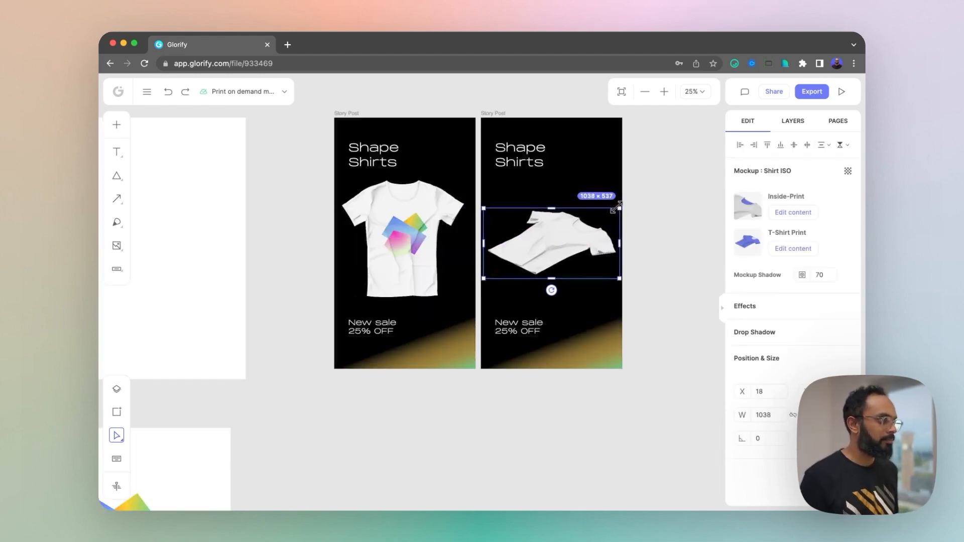
# Open the T-Shirt Print content of the Shirt ISO mockup and copy the gradient shapes group from the first T-Shirt Print canvas into its centre.
pyautogui.click(794, 251)
pyautogui.scroll(-5, 621, 258)
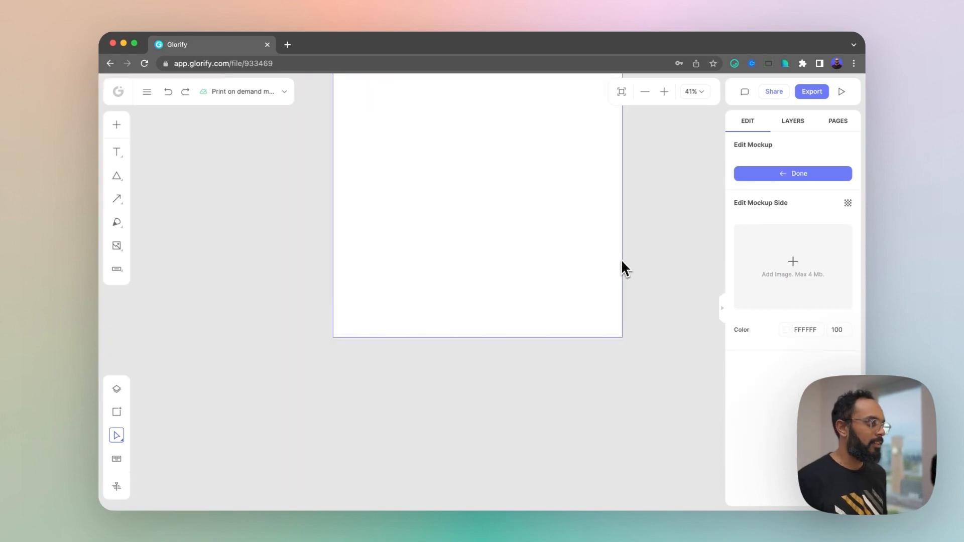
pyautogui.hscroll(5, 538, 281)
pyautogui.press('space')
pyautogui.moveTo(266, 312); pyautogui.dragTo(549, 416)
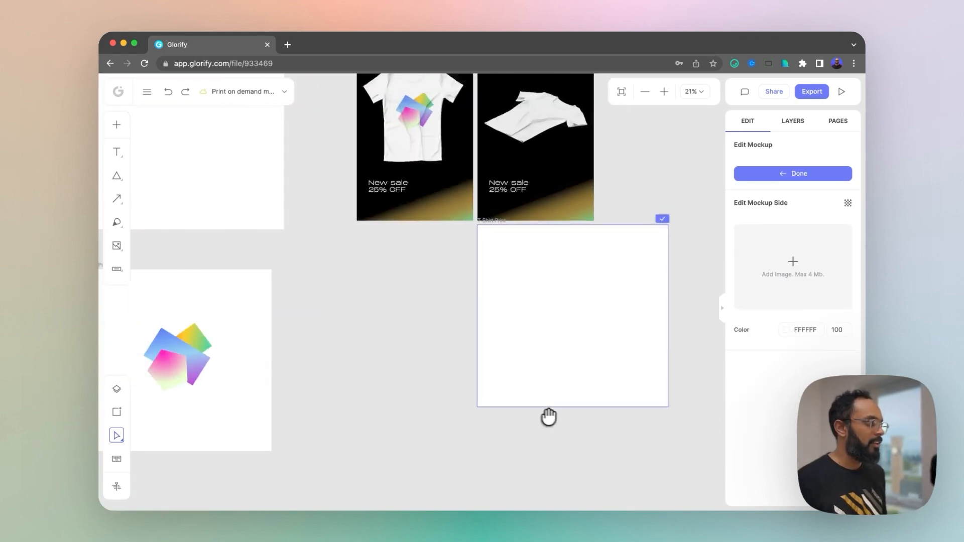
pyautogui.scroll(-5, 514, 400)
pyautogui.scroll(5, 435, 385)
pyautogui.click(329, 385)
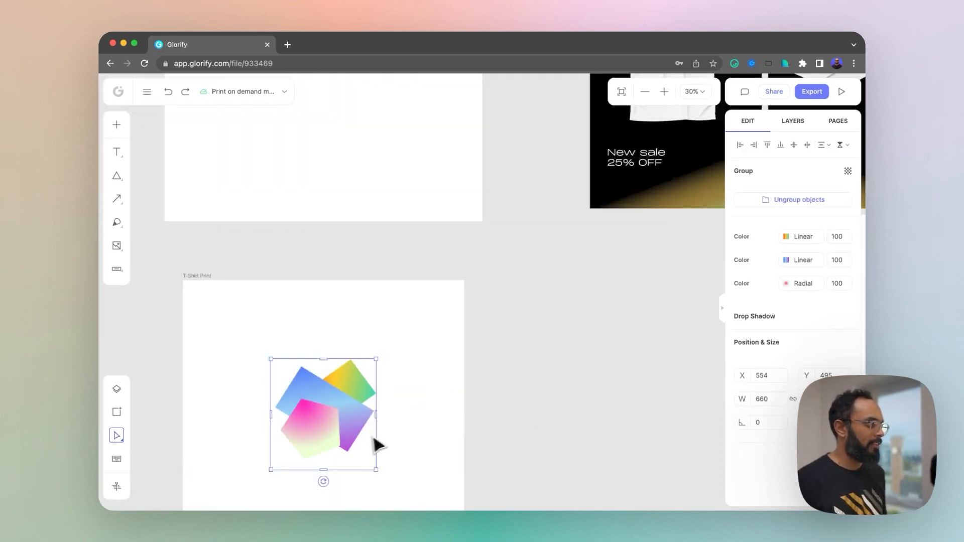
pyautogui.scroll(-4, 406, 427)
pyautogui.press('space')
pyautogui.moveTo(628, 411); pyautogui.dragTo(512, 381)
pyautogui.scroll(-4, 430, 369)
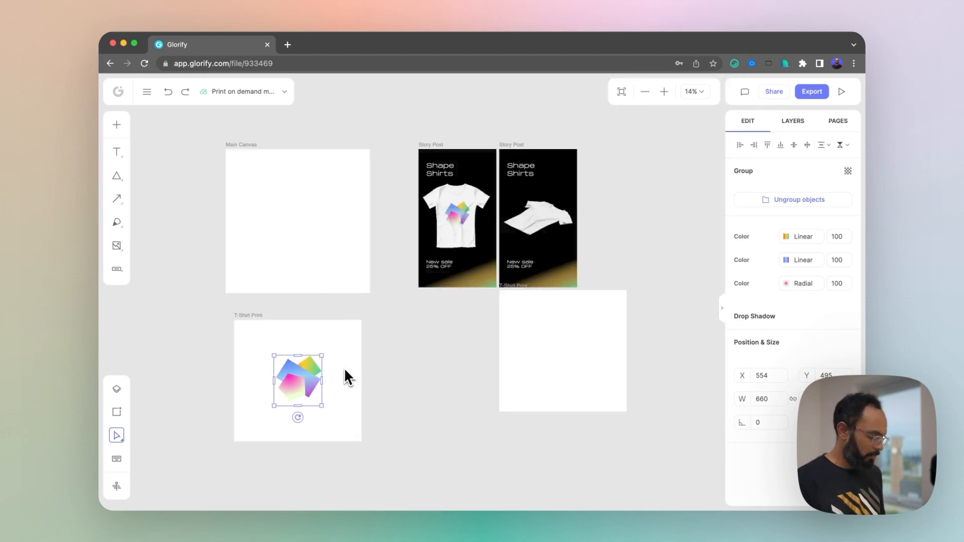
pyautogui.moveTo(308, 387); pyautogui.dragTo(568, 349)
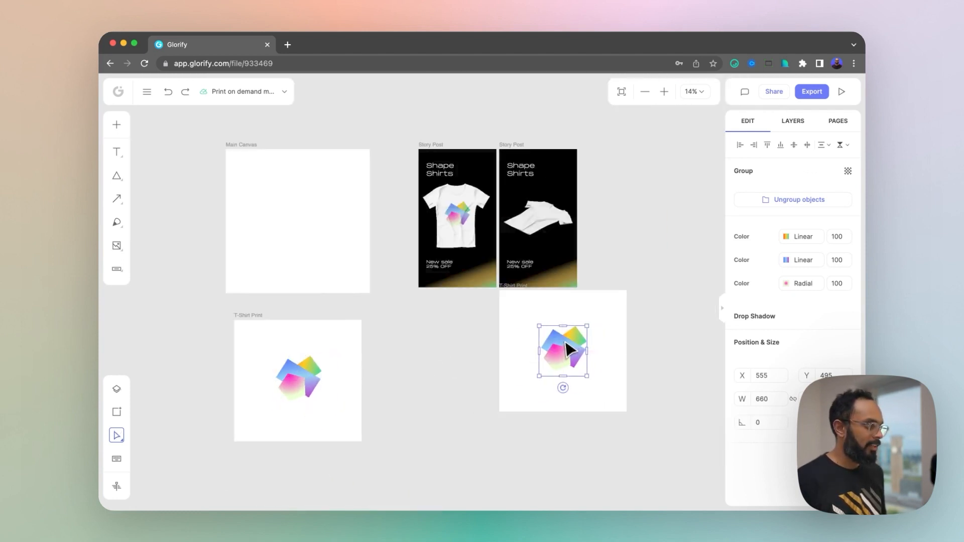
pyautogui.click(526, 299)
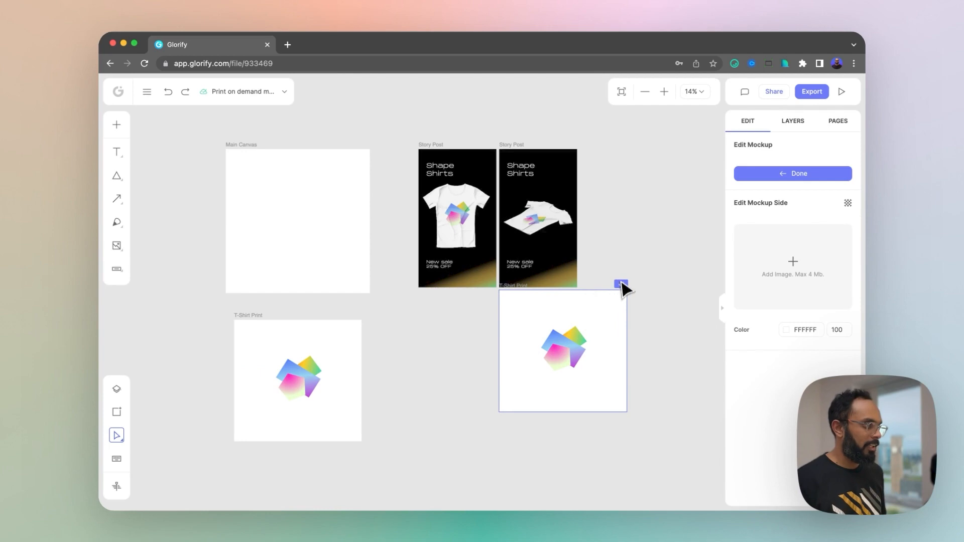
# Move the shapes group up on the Shirt ISO print canvas to about Y 307 and finish editing that print.
pyautogui.click(578, 354)
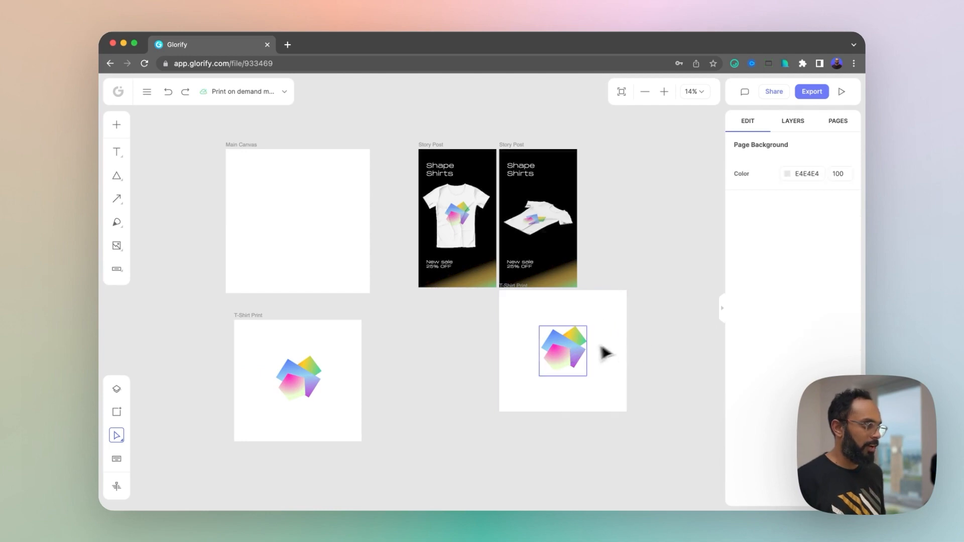
pyautogui.click(578, 337)
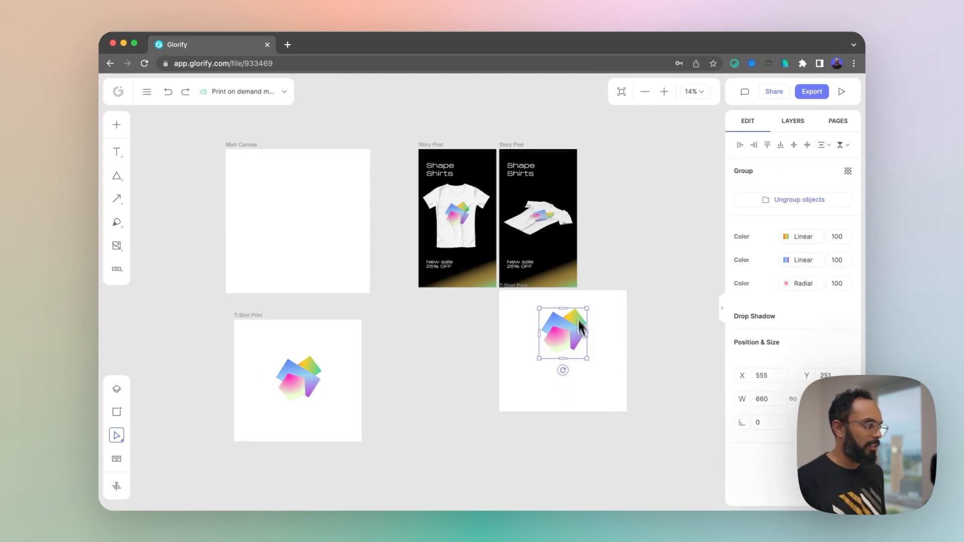
pyautogui.scroll(3, 552, 214)
pyautogui.moveTo(569, 390); pyautogui.dragTo(569, 397)
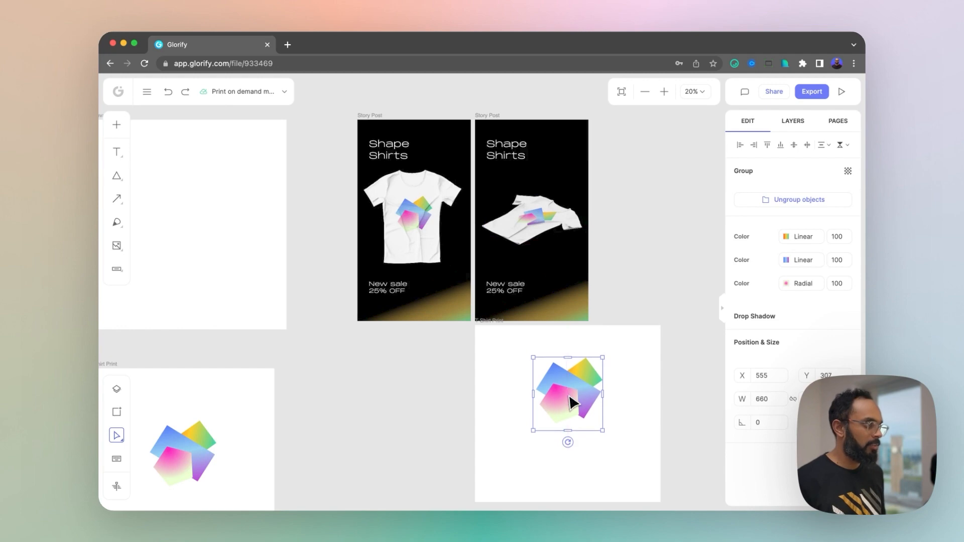
pyautogui.click(668, 290)
pyautogui.click(494, 320)
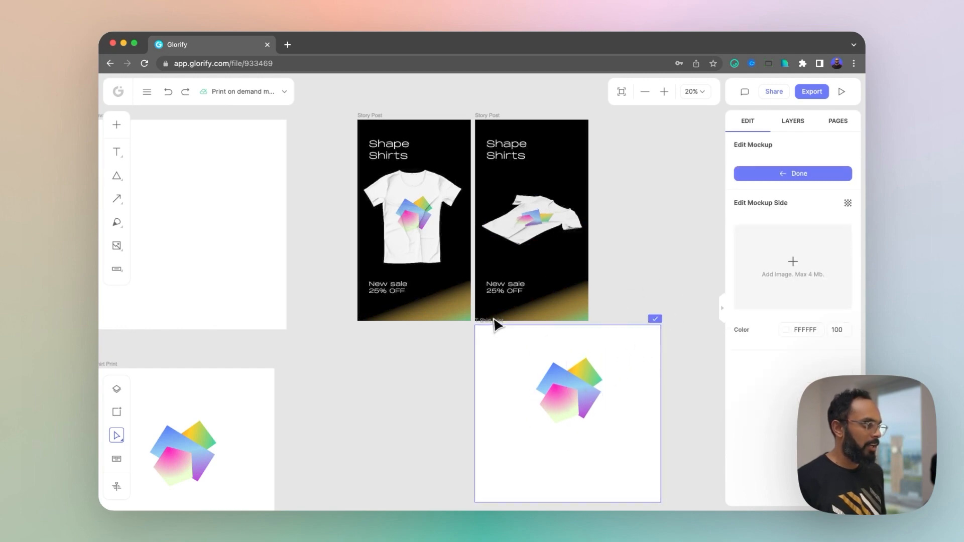
pyautogui.click(654, 319)
# Finish editing the first T-shirt's open T-Shirt Print canvas below the Main Canvas.
pyautogui.scroll(-10, 643, 331)
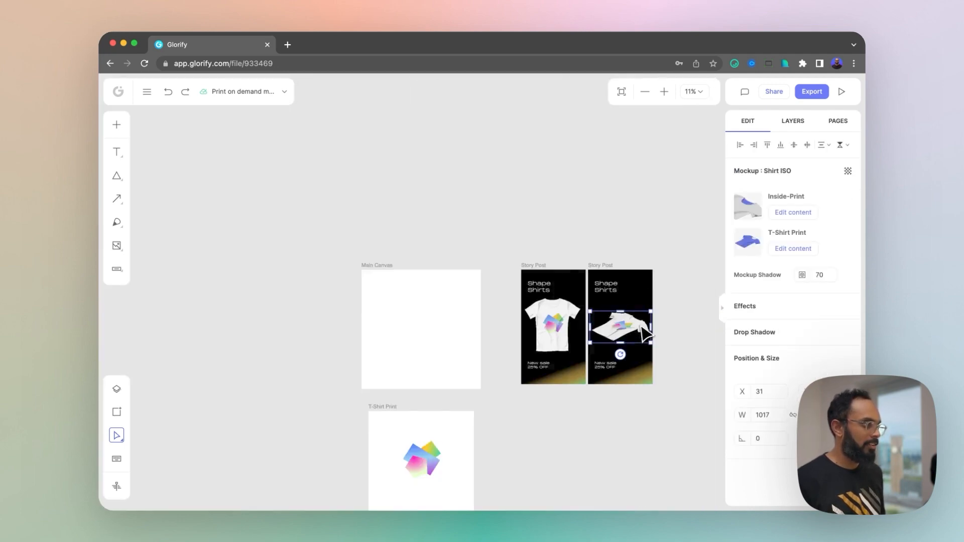
pyautogui.press('space')
pyautogui.moveTo(665, 369); pyautogui.dragTo(550, 276)
pyautogui.click(389, 130)
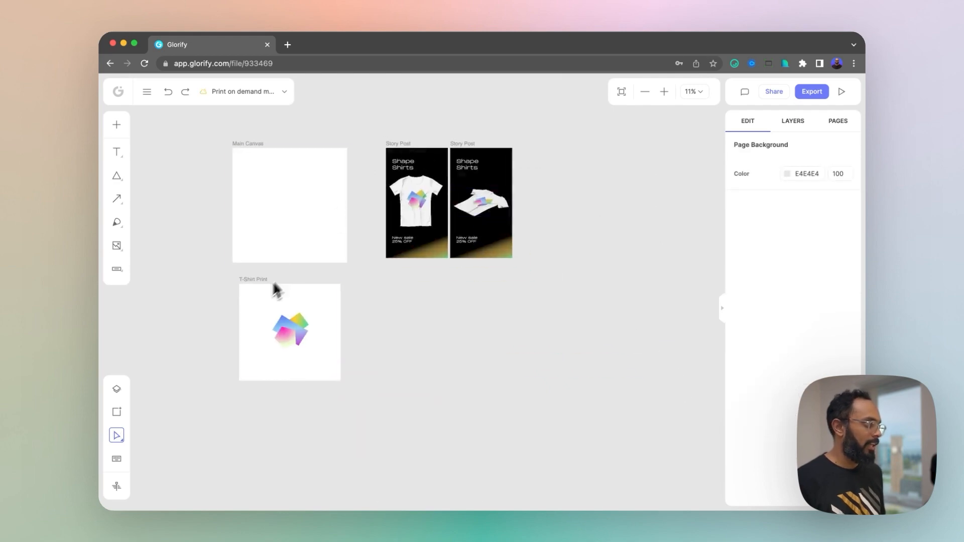
pyautogui.click(255, 280)
pyautogui.click(332, 279)
pyautogui.scroll(-10, 348, 277)
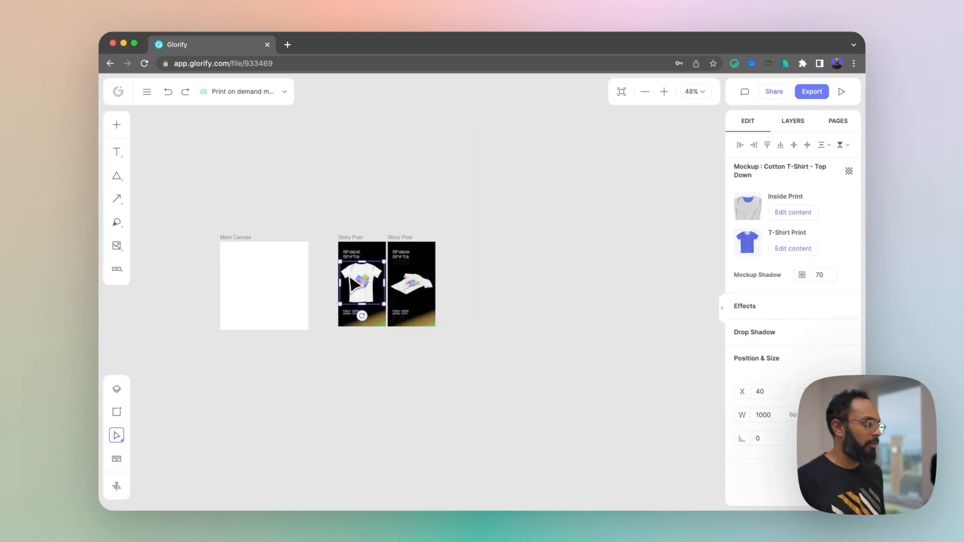
# Duplicate both Story Post canvases together and place the copies beside the originals.
pyautogui.scroll(5, 352, 278)
pyautogui.click(462, 360)
pyautogui.moveTo(298, 169); pyautogui.dragTo(474, 378)
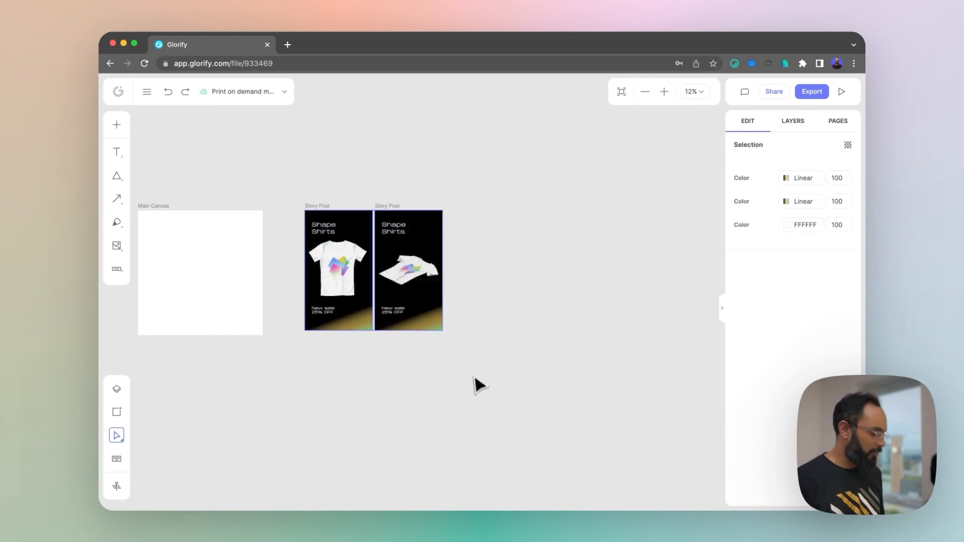
pyautogui.moveTo(346, 236); pyautogui.dragTo(491, 232)
pyautogui.scroll(4, 497, 235)
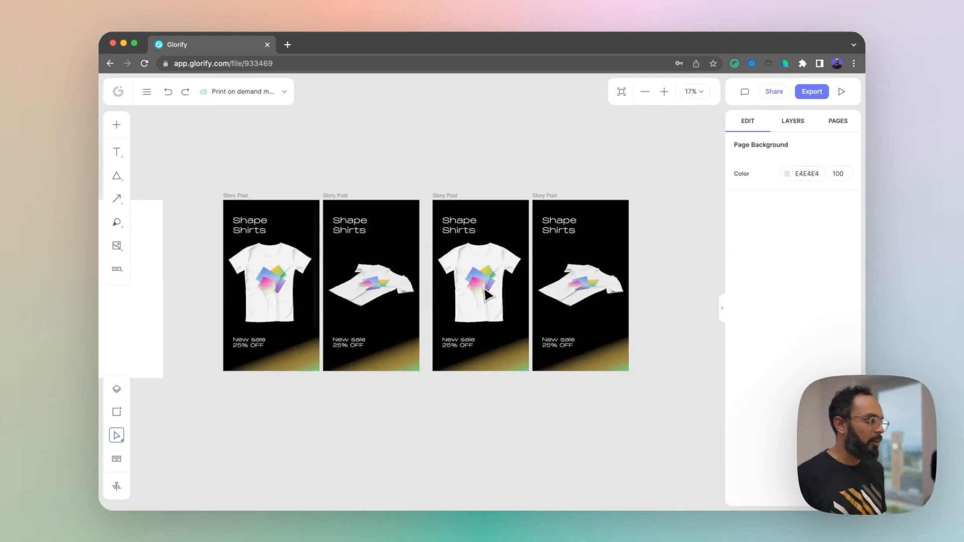
# Set the T-Shirt Print background of the duplicated top-down T-shirt to dark grey 121212 and finish editing the print.
pyautogui.click(517, 292)
pyautogui.click(793, 248)
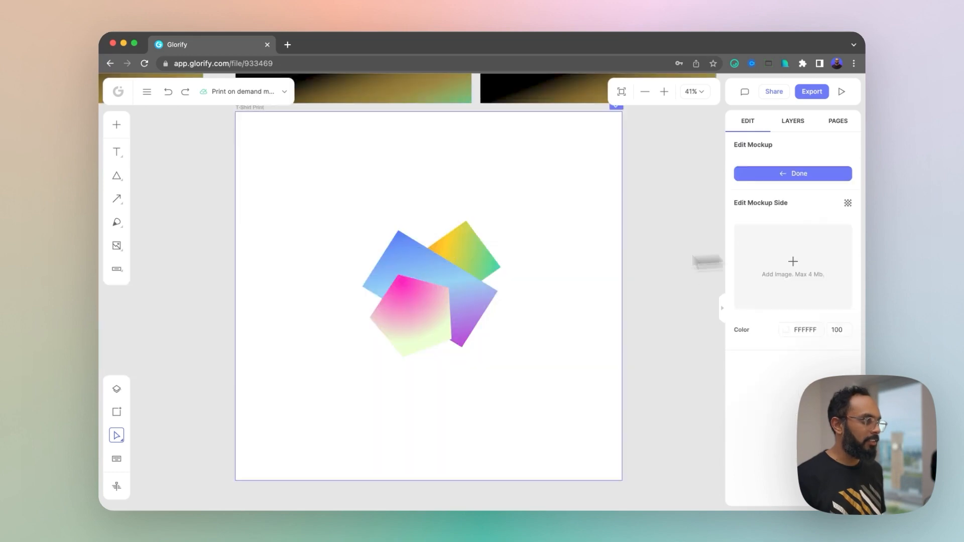
pyautogui.scroll(-5, 499, 221)
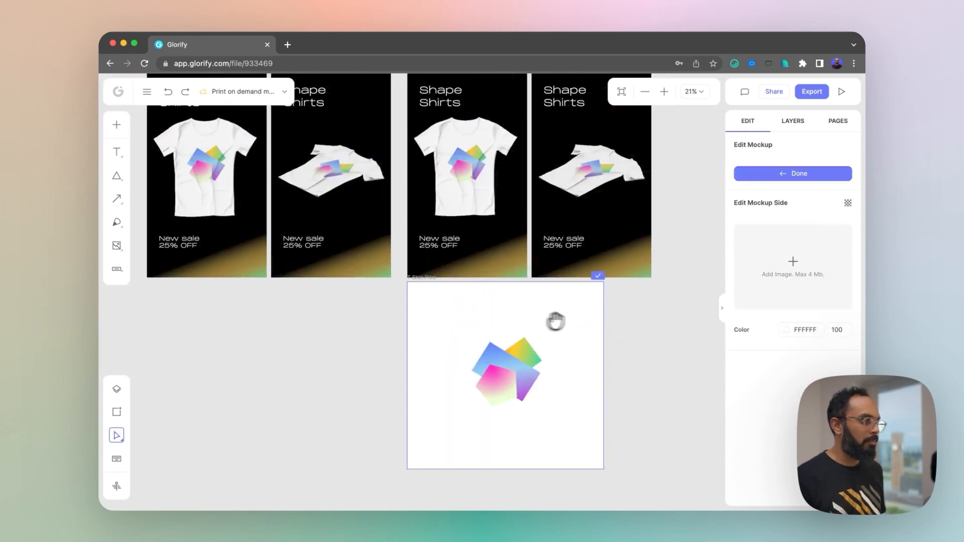
pyautogui.click(778, 330)
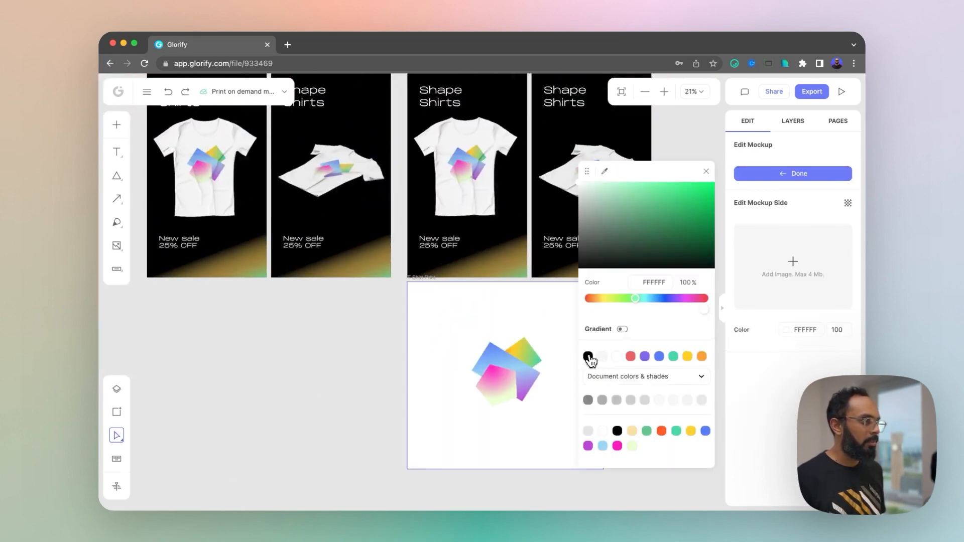
pyautogui.click(587, 357)
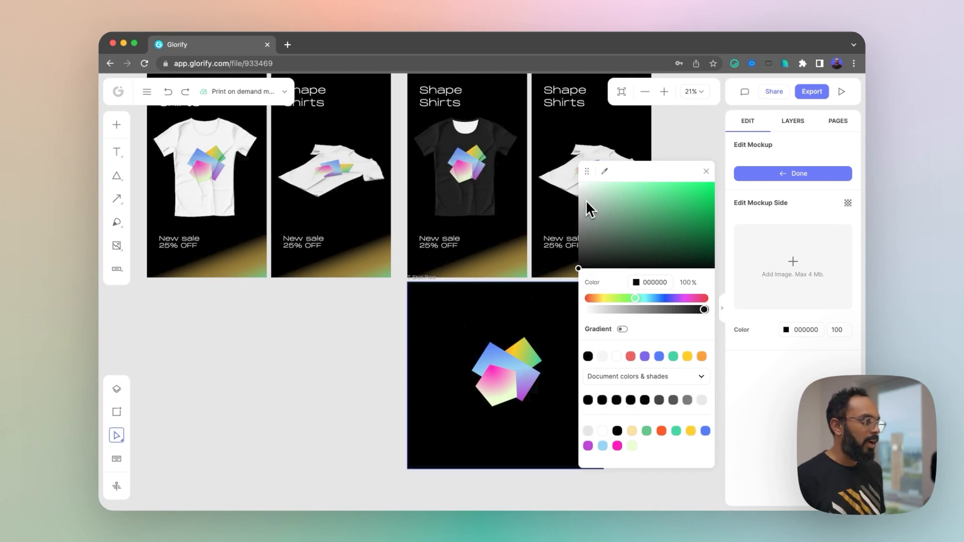
pyautogui.moveTo(586, 251); pyautogui.dragTo(578, 260)
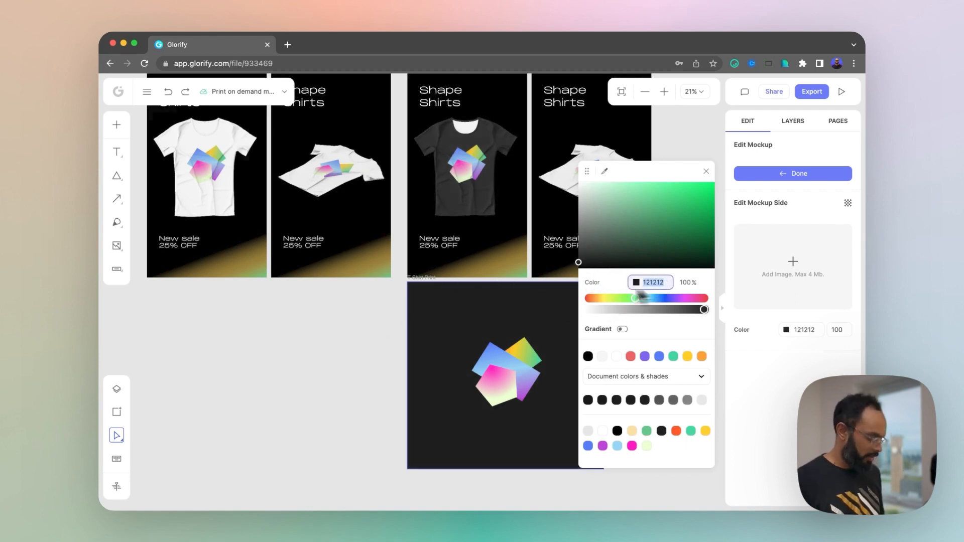
pyautogui.click(309, 348)
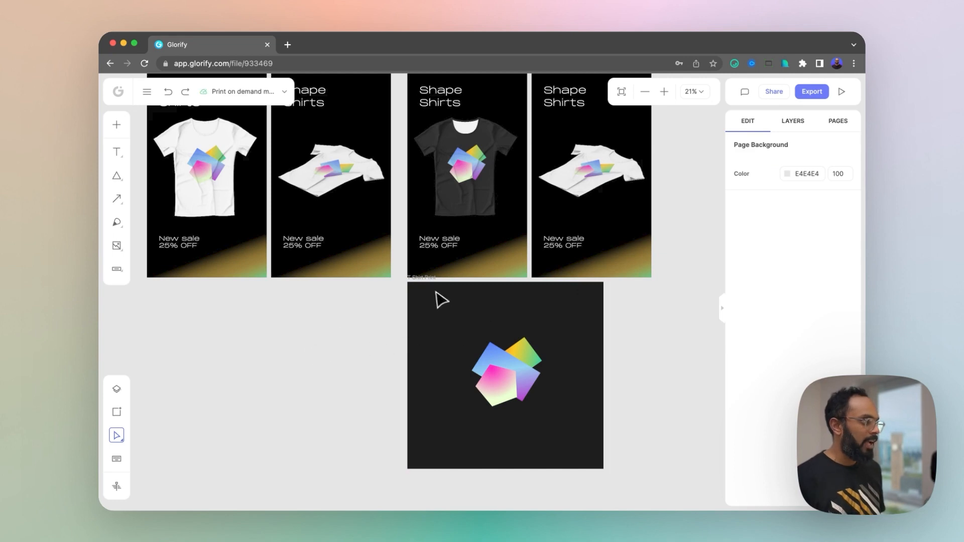
pyautogui.click(426, 278)
pyautogui.click(598, 276)
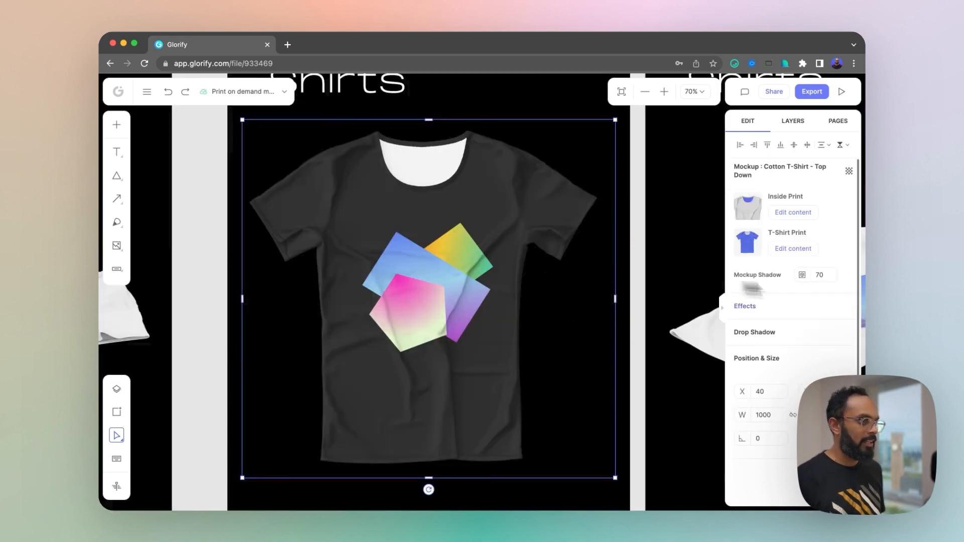
# Set the Inside Print colour of the dark top-down T-shirt to 121212 and finish editing it.
pyautogui.click(798, 214)
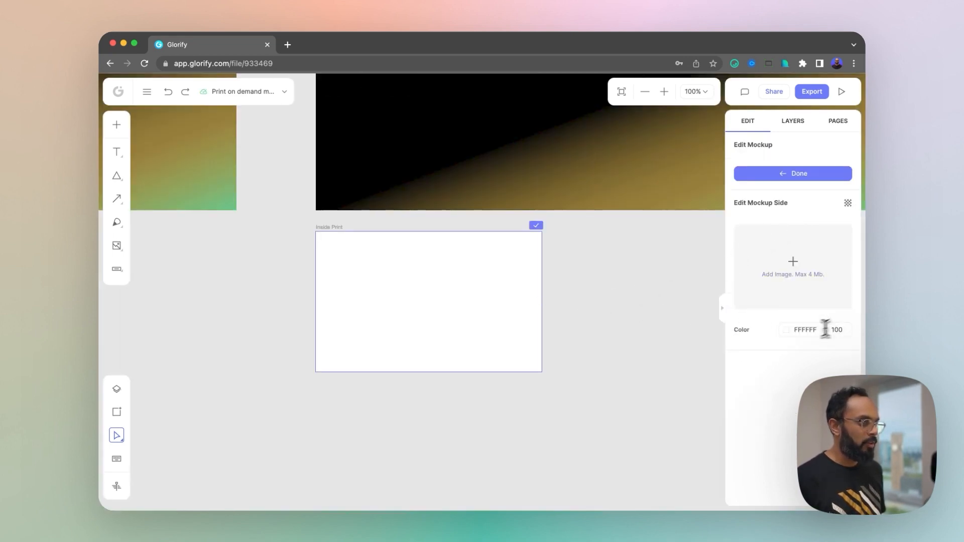
pyautogui.click(816, 330)
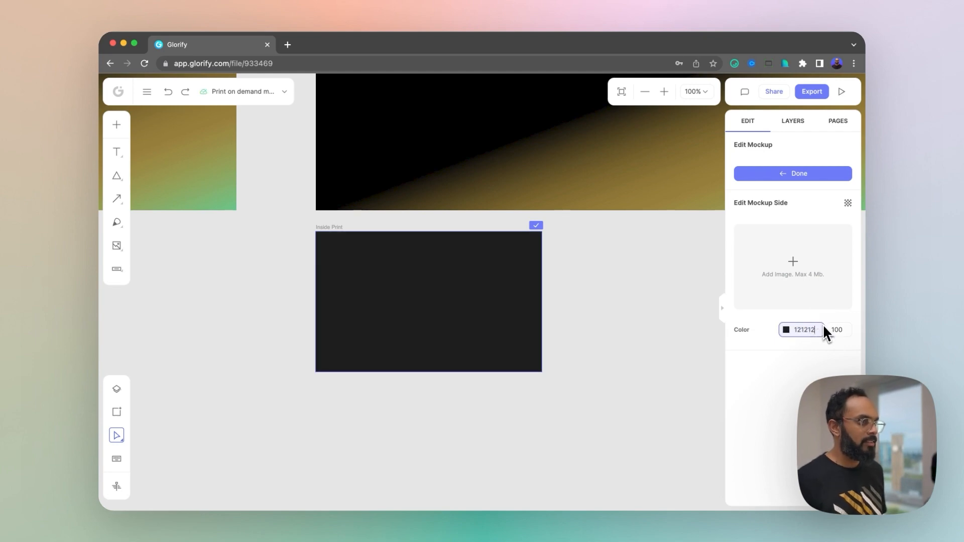
pyautogui.click(808, 176)
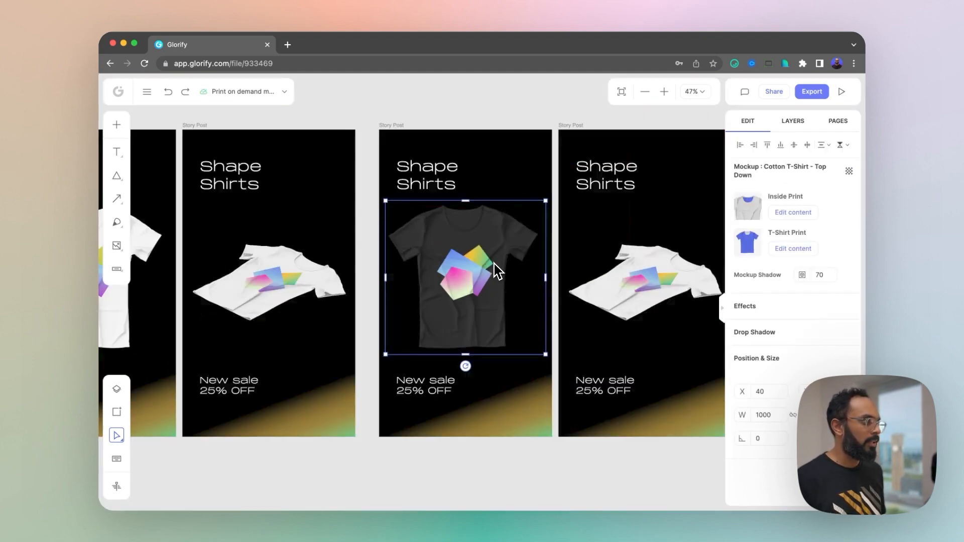
# Reopen the dark T-shirt's Inside Print, choose a slightly darker near-black shade for it and finish editing.
pyautogui.click(786, 213)
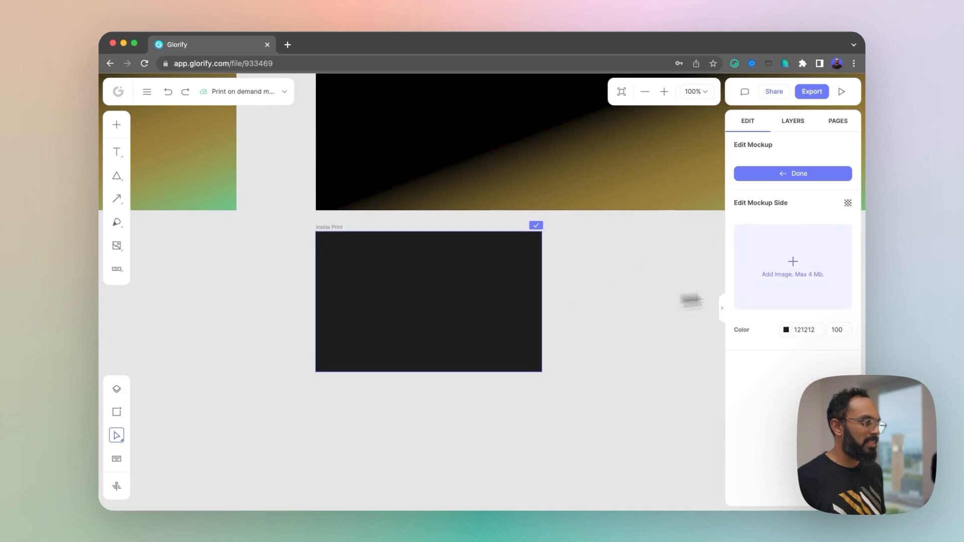
pyautogui.click(794, 324)
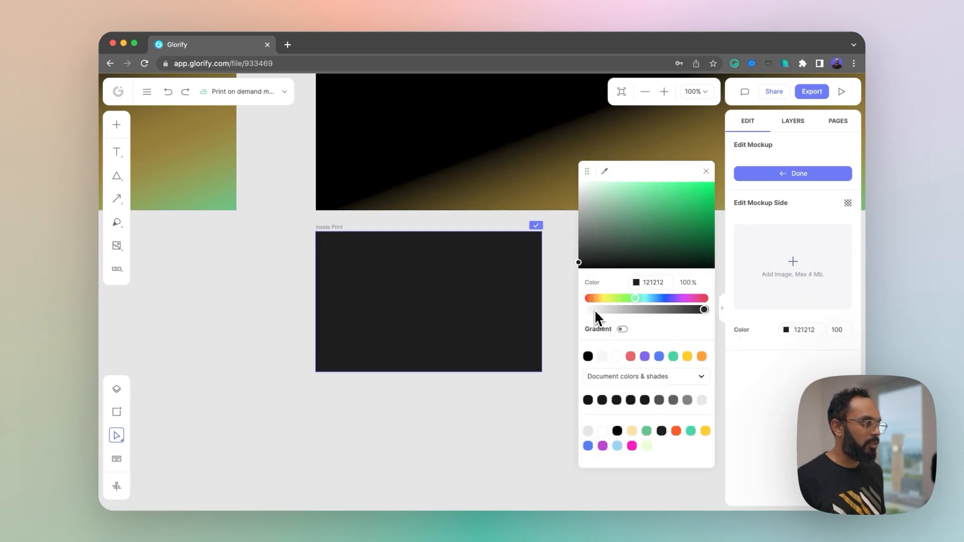
pyautogui.click(581, 267)
pyautogui.click(810, 177)
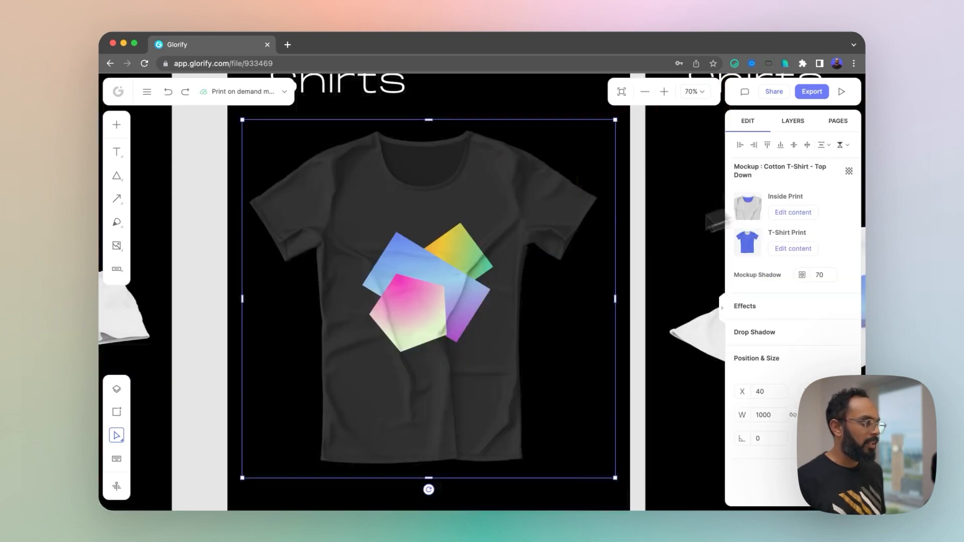
pyautogui.scroll(-6, 507, 271)
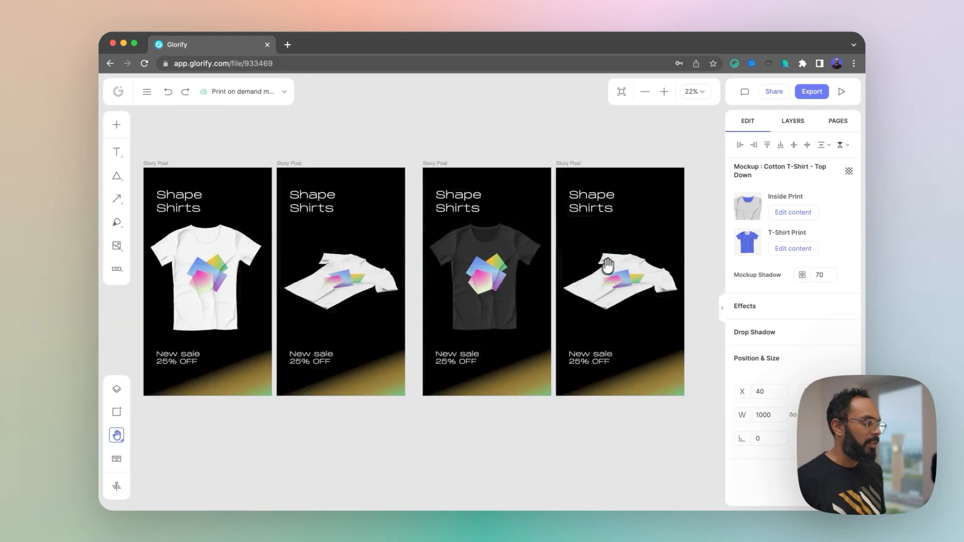
pyautogui.moveTo(607, 266); pyautogui.dragTo(503, 272)
pyautogui.click(537, 200)
pyautogui.moveTo(489, 151); pyautogui.dragTo(609, 152)
pyautogui.scroll(-2, 613, 152)
pyautogui.scroll(1, 612, 152)
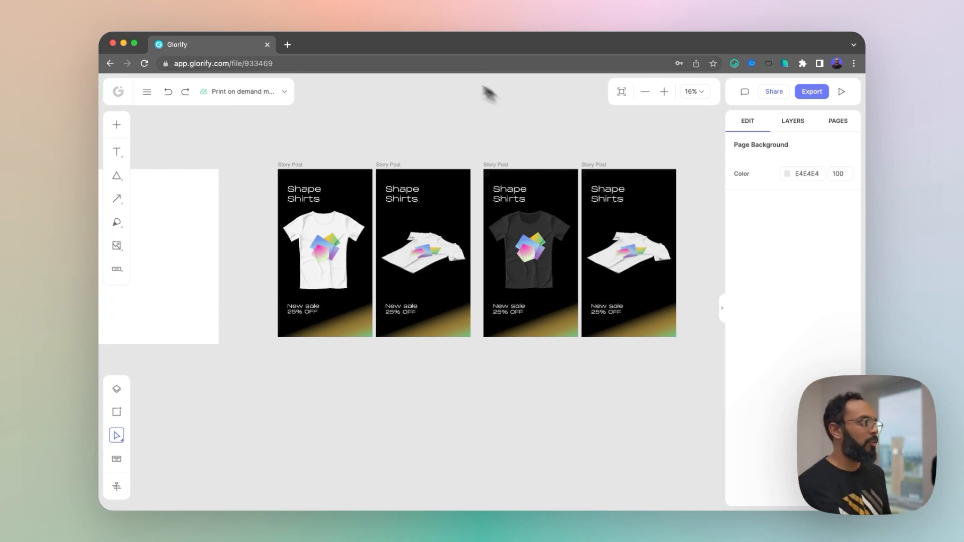
# Search Google for "print on demand shop" in a new browser tab and look through the results.
pyautogui.click(287, 45)
pyautogui.write('print ')
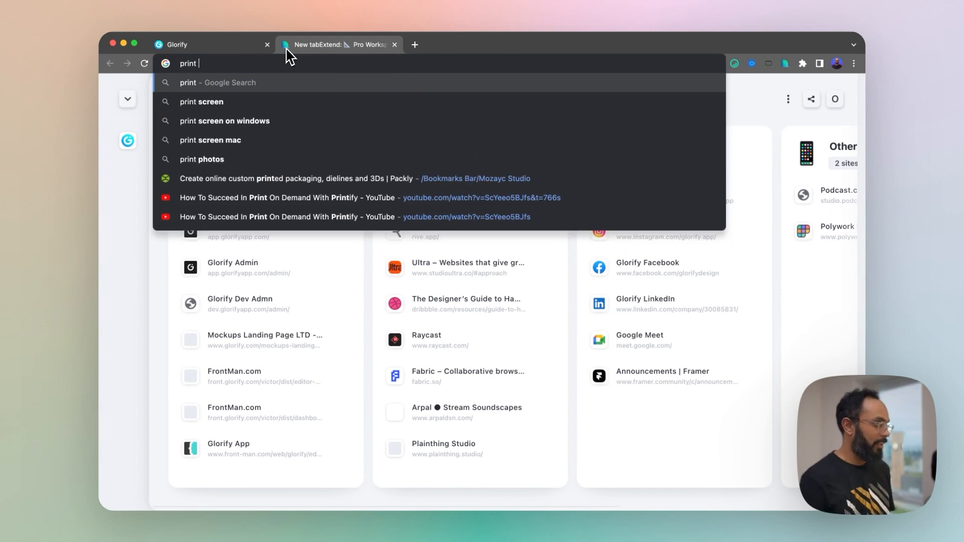
pyautogui.write('on demand shop')
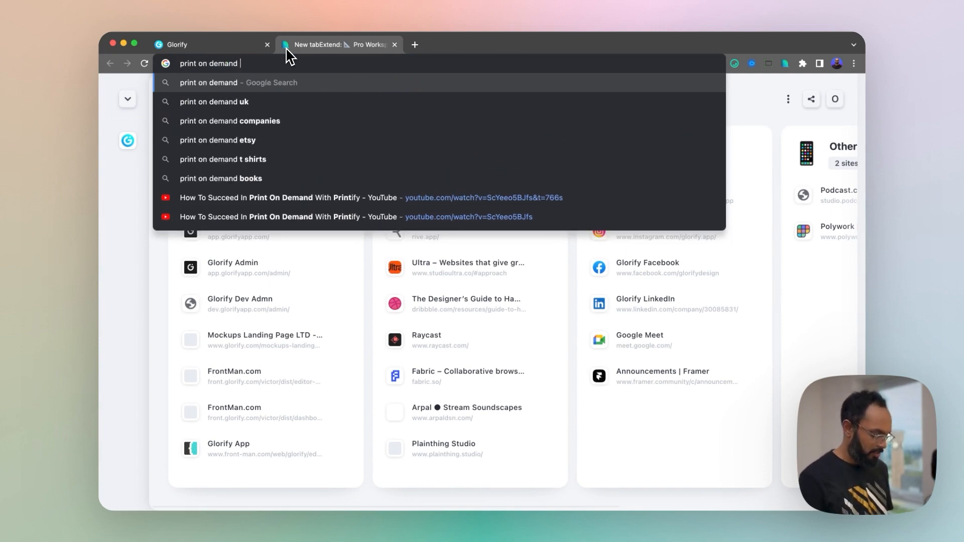
pyautogui.press('Return')
pyautogui.scroll(-7, 342, 228)
pyautogui.scroll(7, 376, 254)
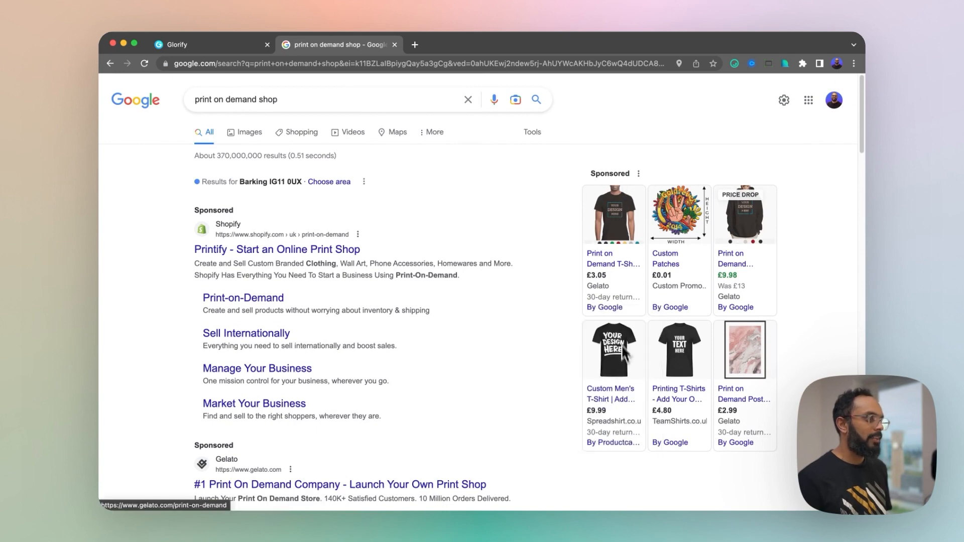
# Search Google Images for "t shirt shop".
pyautogui.moveTo(616, 249)
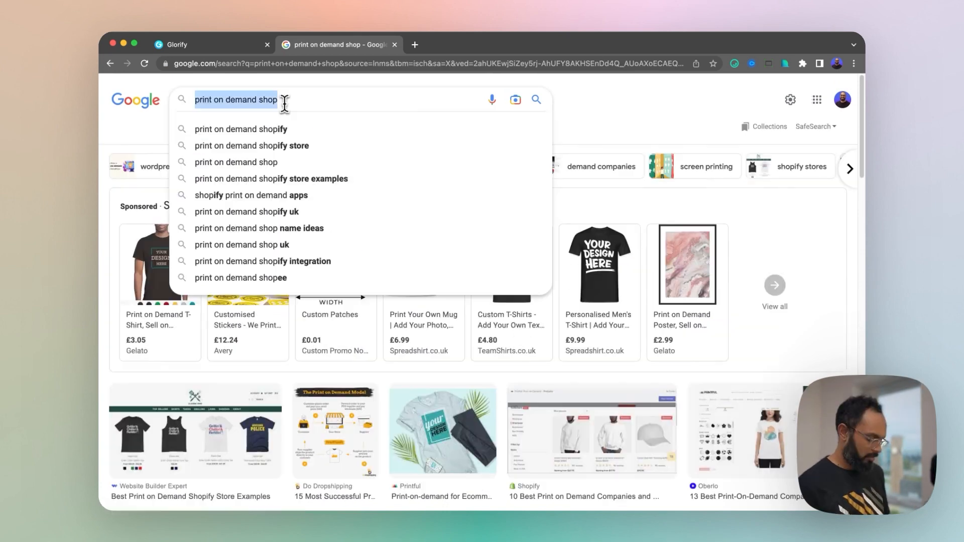
pyautogui.write('sli')
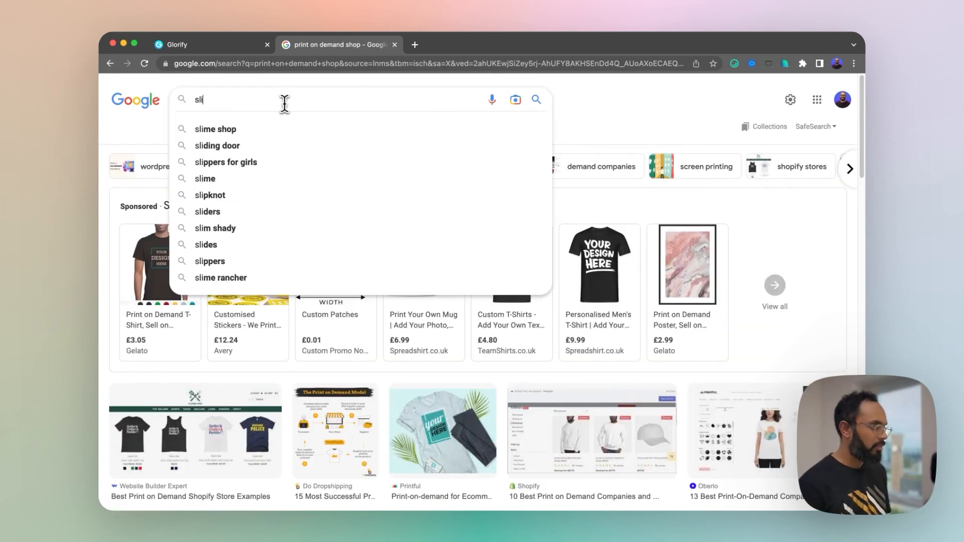
pyautogui.press('BackSpace')
pyautogui.press('BackSpace')
pyautogui.write('t shirt shop')
pyautogui.press('Return')
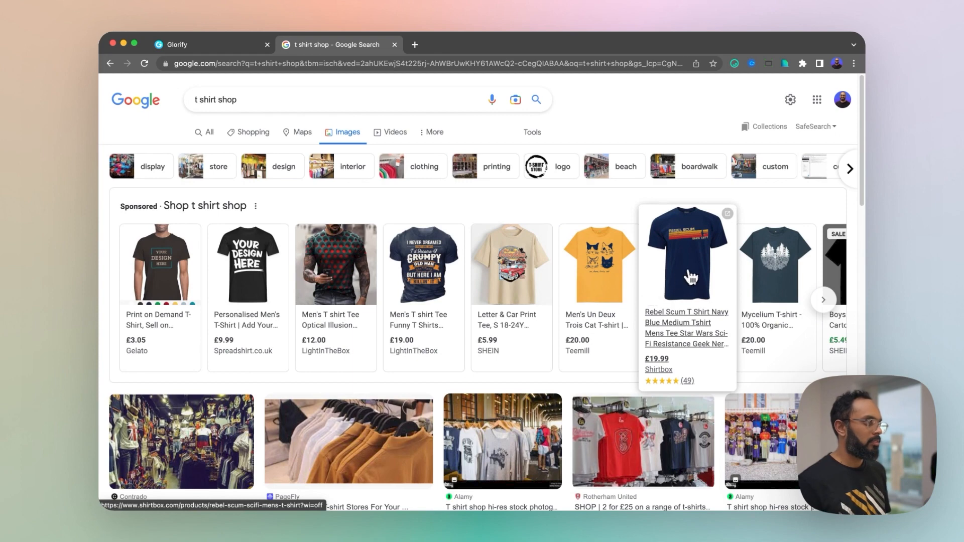
# Open the Neither The Time, Nor The Crayons T Shirt page on Shirtbox and capture the shirt's printed slogan as an image.
pyautogui.click(683, 332)
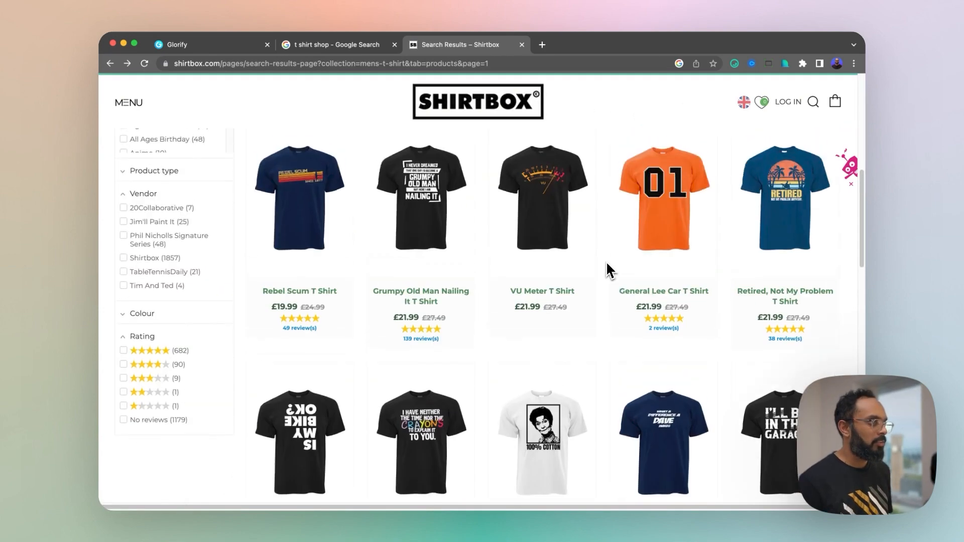
pyautogui.scroll(-5, 608, 266)
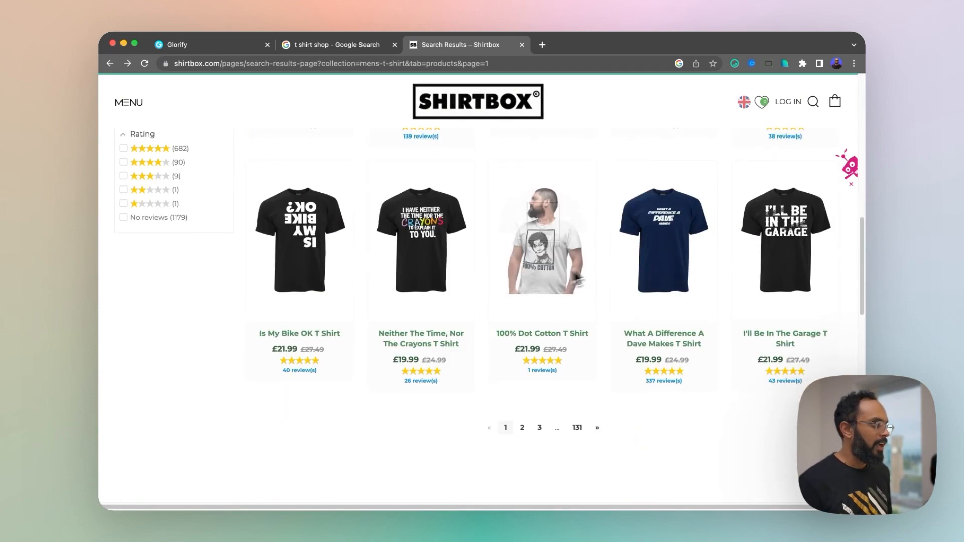
pyautogui.click(441, 232)
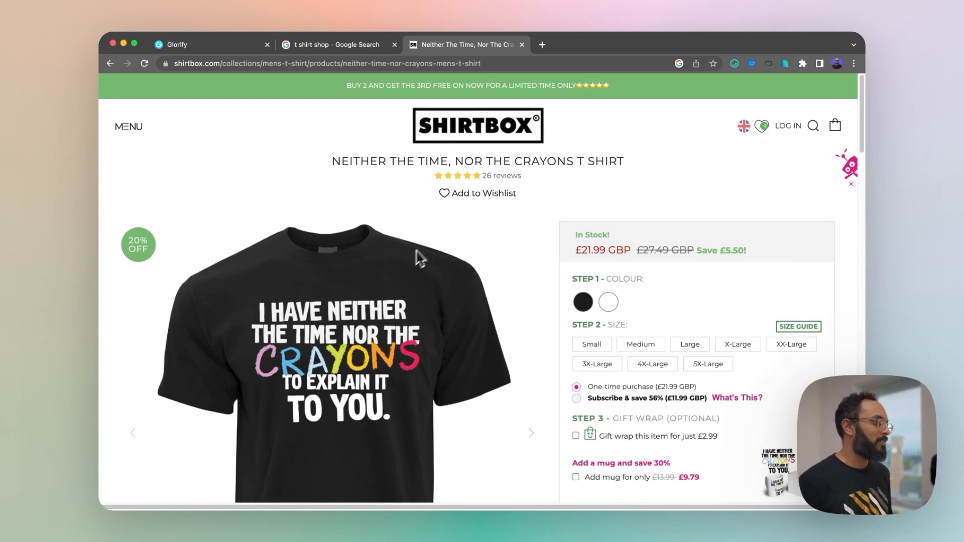
pyautogui.scroll(-2, 419, 258)
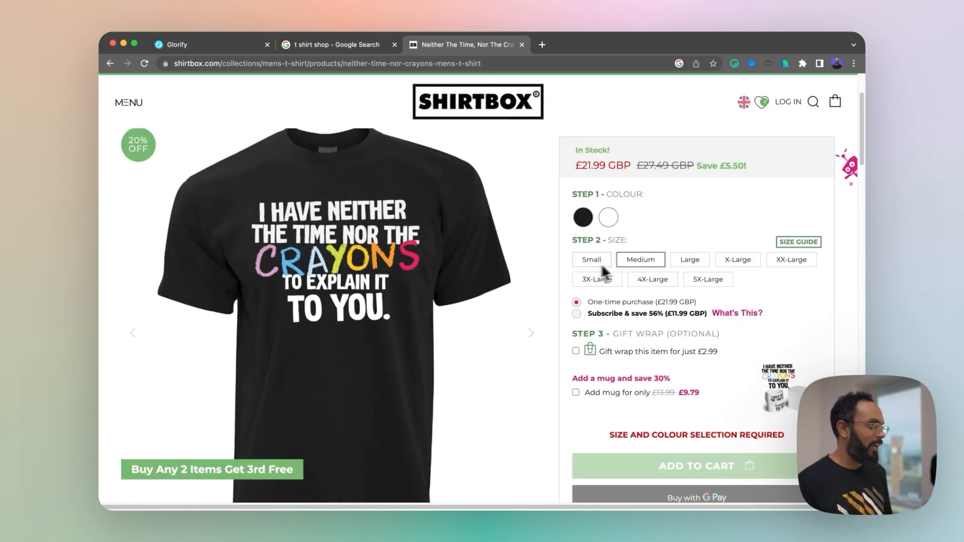
pyautogui.moveTo(244, 187)
pyautogui.mouseDown()
pyautogui.moveTo(414, 356)
pyautogui.moveTo(429, 335)
pyautogui.mouseUp()
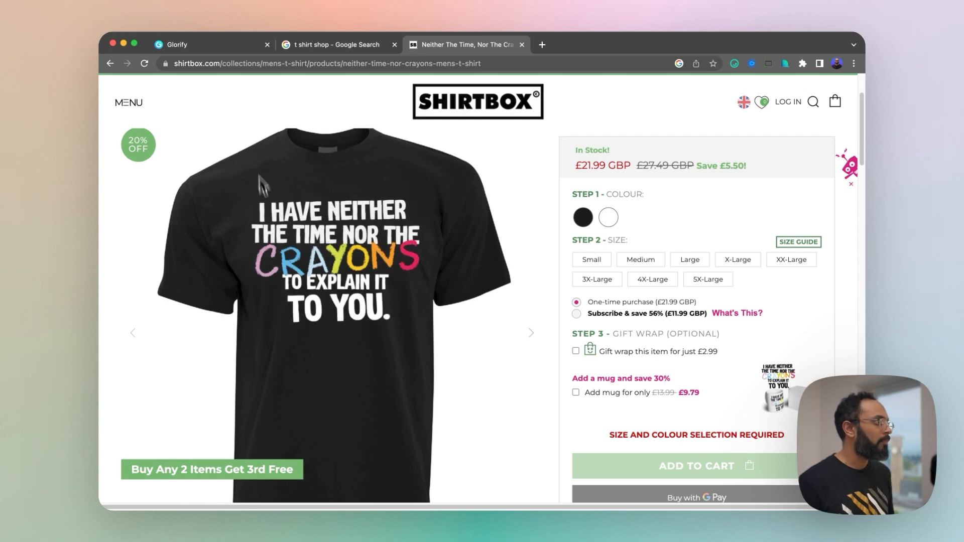
# Back in Glorify, replace the shapes in the last Story Post's angled T-Shirt Print with the captured slogan, placed near the print's centre.
pyautogui.click(211, 44)
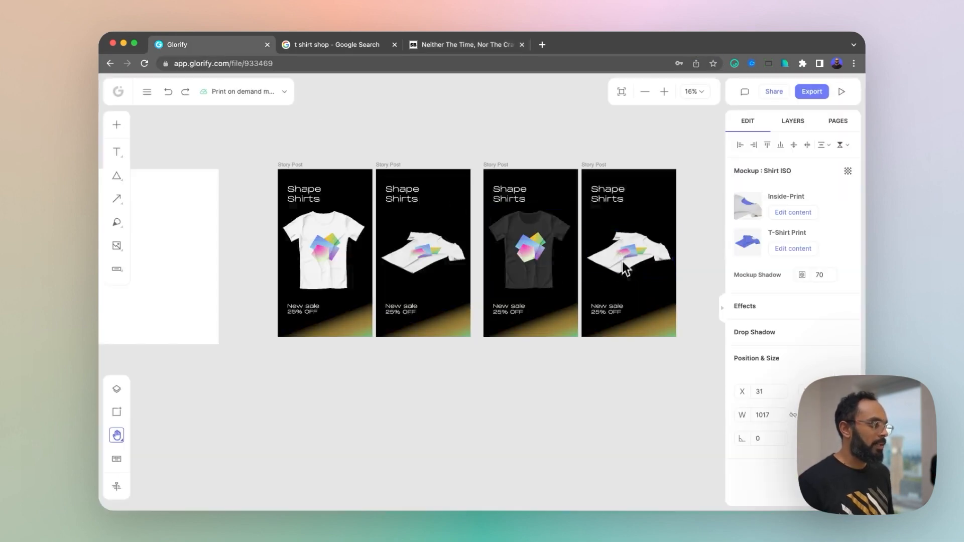
pyautogui.hscroll(3, 619, 260)
pyautogui.click(775, 251)
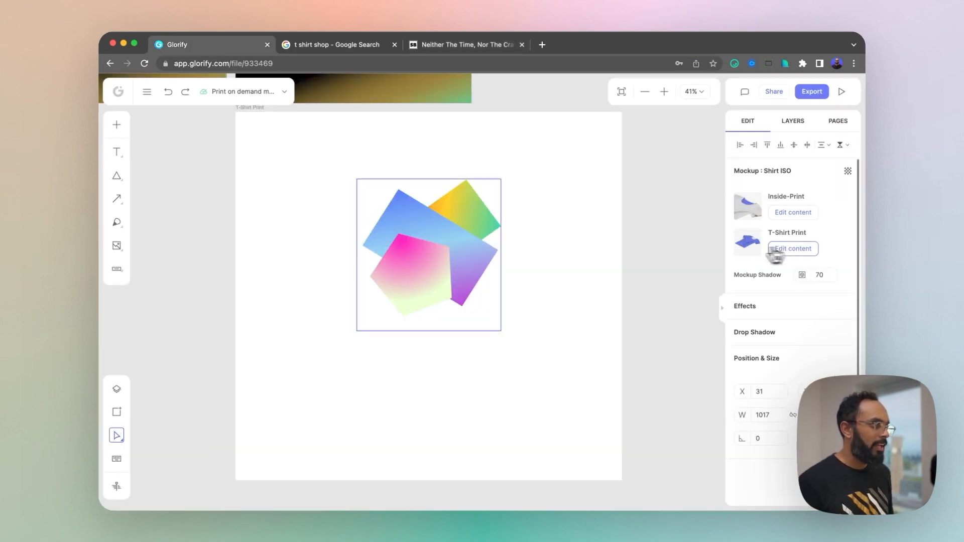
pyautogui.click(411, 283)
pyautogui.press('Delete')
pyautogui.press('super+v')
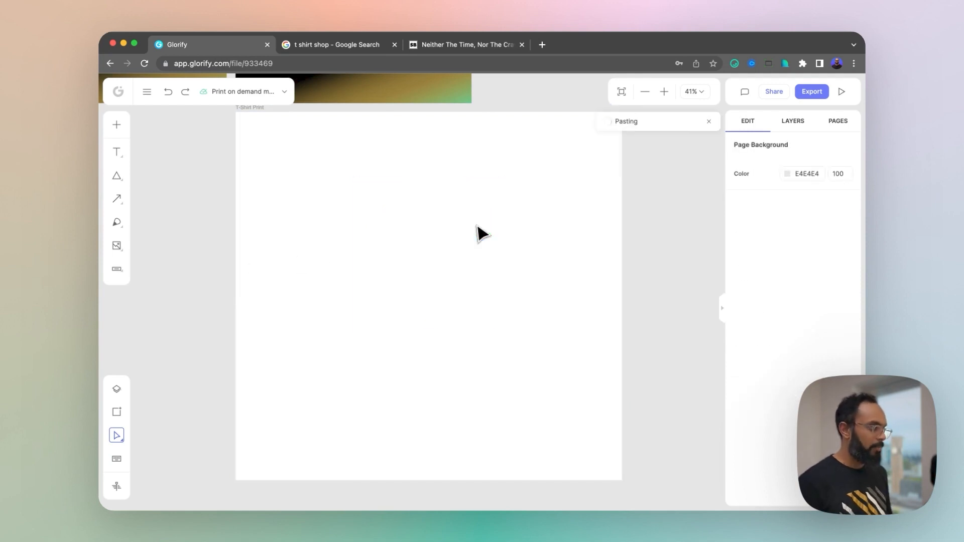
pyautogui.moveTo(484, 264); pyautogui.dragTo(437, 271)
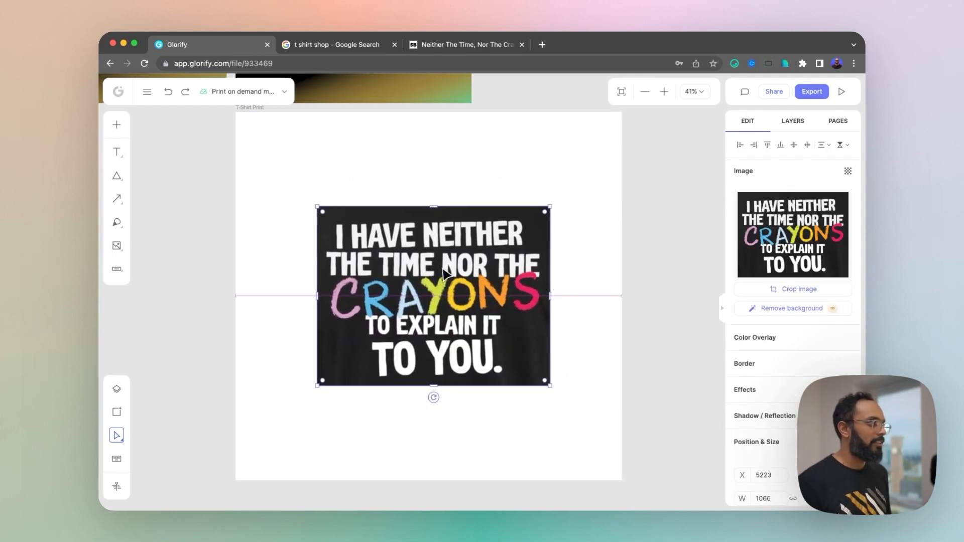
# Scale the slogan image down to about 776 × 663 and move it higher on the T-Shirt Print.
pyautogui.scroll(-5, 439, 248)
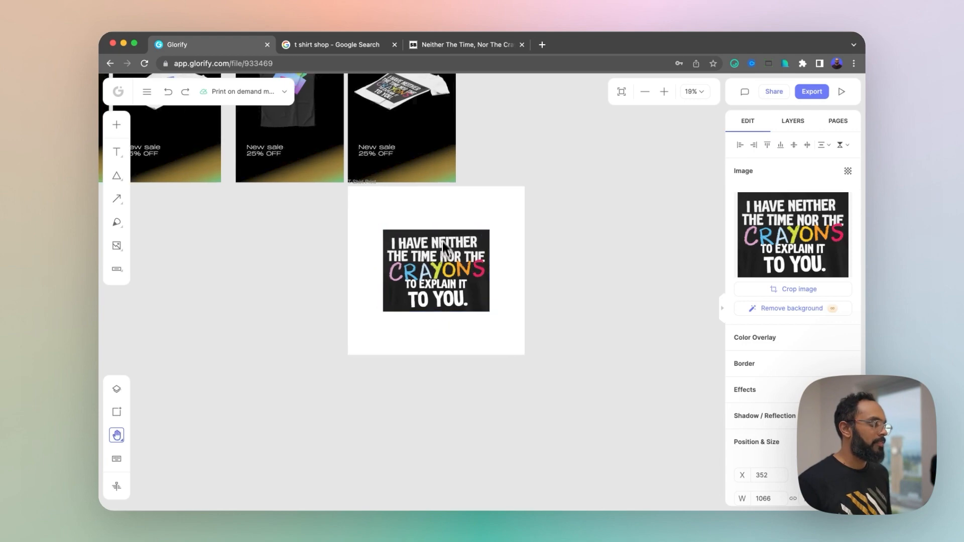
pyautogui.scroll(3, 441, 242)
pyautogui.moveTo(502, 291); pyautogui.dragTo(490, 296)
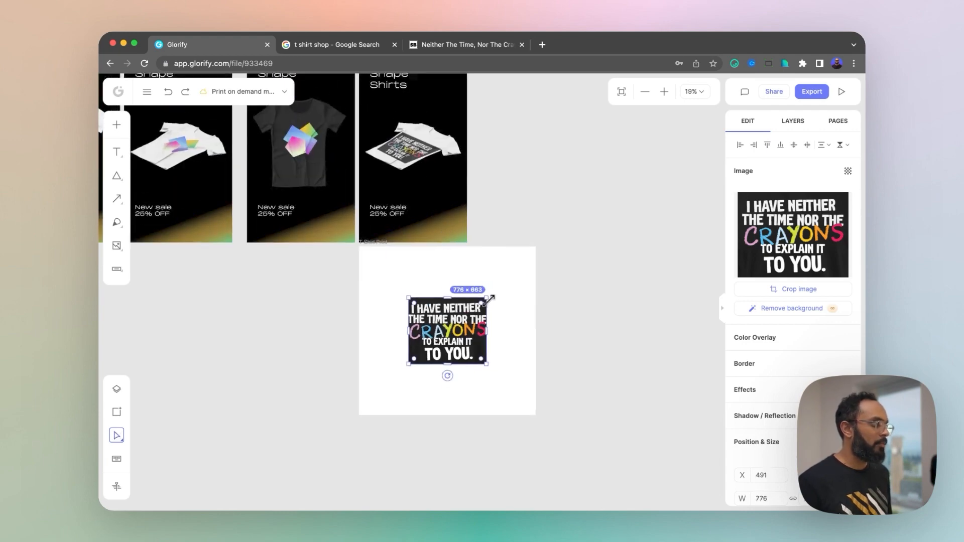
pyautogui.moveTo(460, 331)
pyautogui.mouseDown()
pyautogui.moveTo(460, 302)
pyautogui.moveTo(459, 312)
pyautogui.mouseUp()
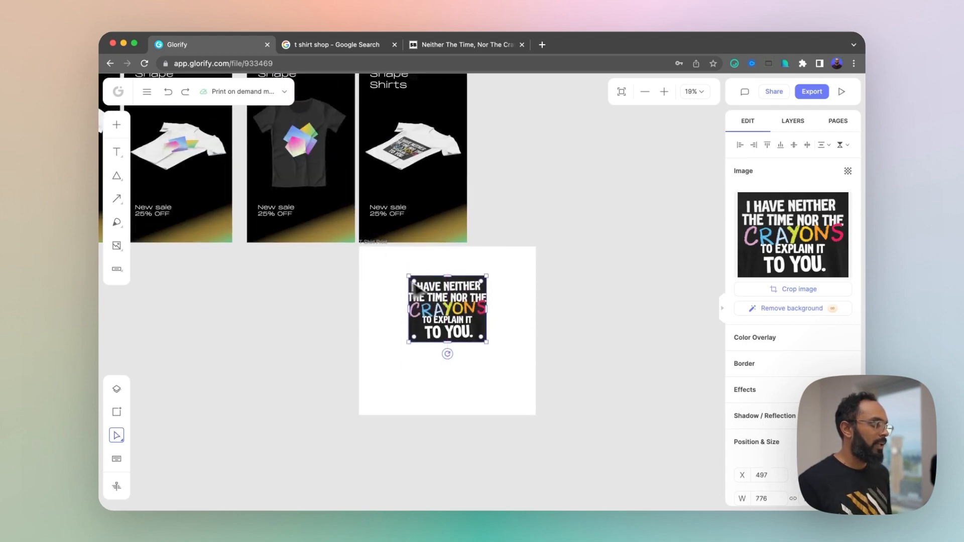
# Set the T-Shirt Print's background to the near-black shade sampled from the slogan image.
pyautogui.click(378, 253)
pyautogui.click(374, 243)
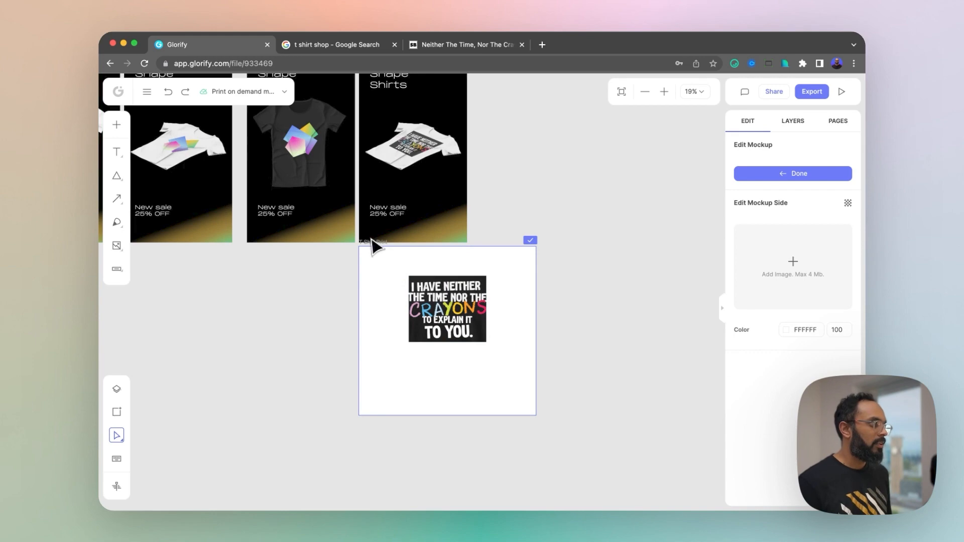
pyautogui.click(786, 332)
pyautogui.click(604, 171)
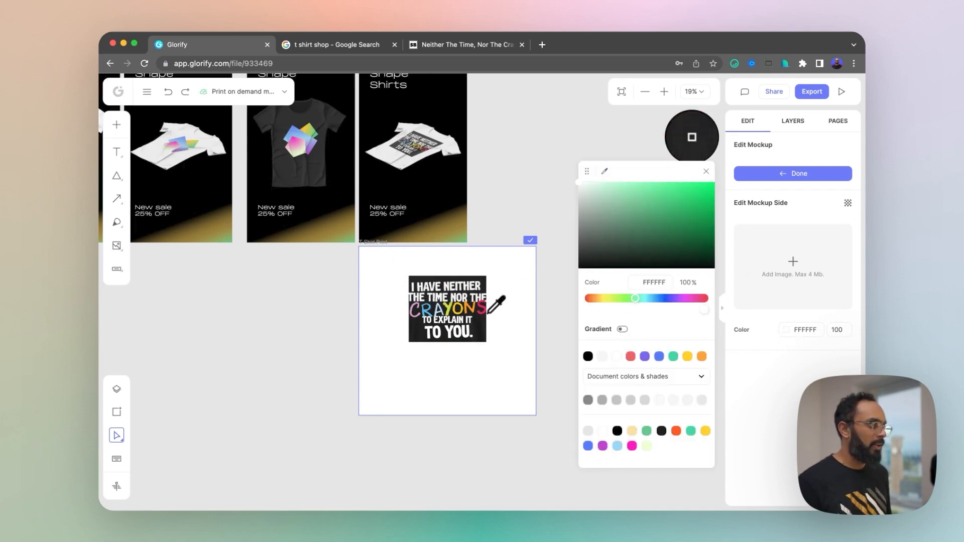
pyautogui.click(485, 329)
pyautogui.click(525, 215)
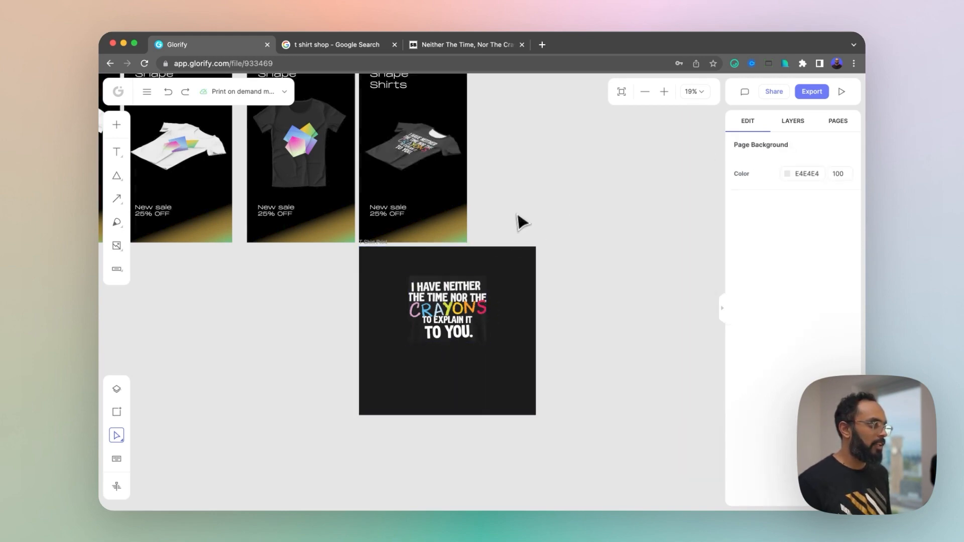
# Examine how the slogan image's edges blend with the dark T-Shirt Print background.
pyautogui.scroll(2, 517, 214)
pyautogui.scroll(3, 482, 301)
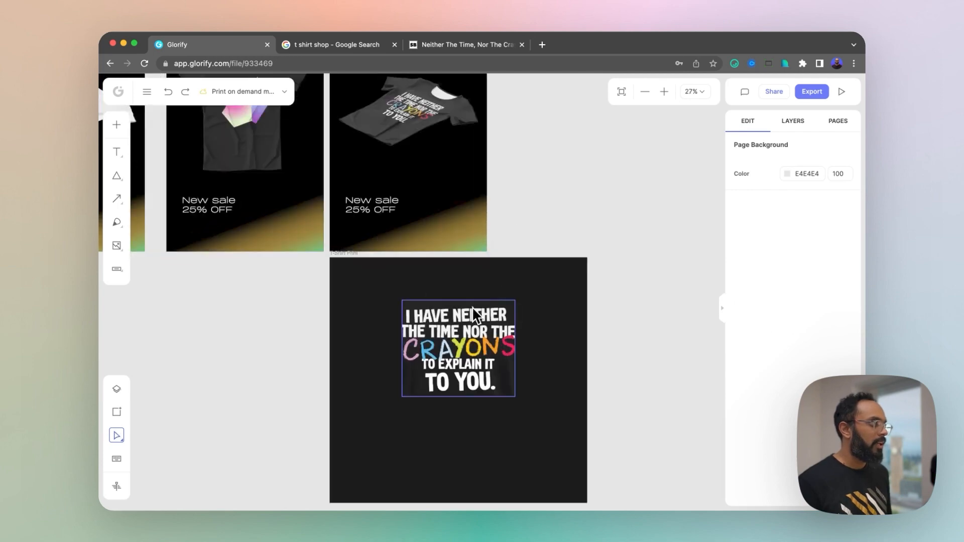
pyautogui.scroll(5, 395, 106)
pyautogui.scroll(-5, 397, 116)
pyautogui.scroll(-2, 579, 262)
pyautogui.hscroll(-1, 579, 262)
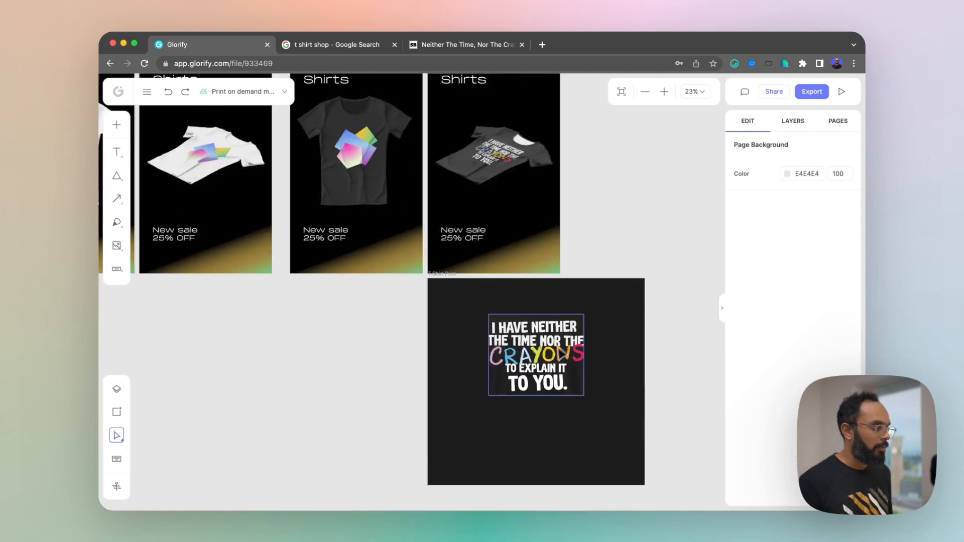
pyautogui.click(565, 369)
pyautogui.scroll(5, 567, 371)
pyautogui.scroll(-1, 567, 364)
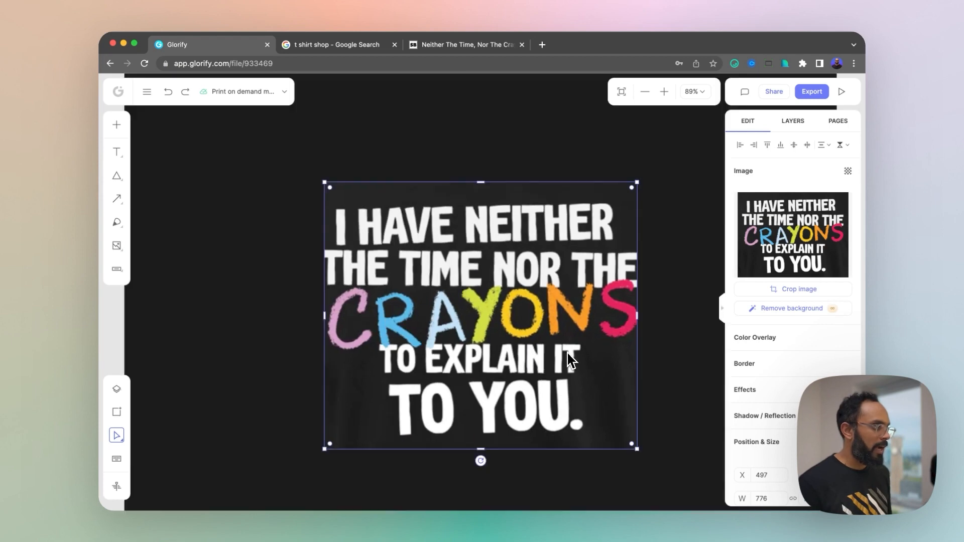
pyautogui.click(171, 281)
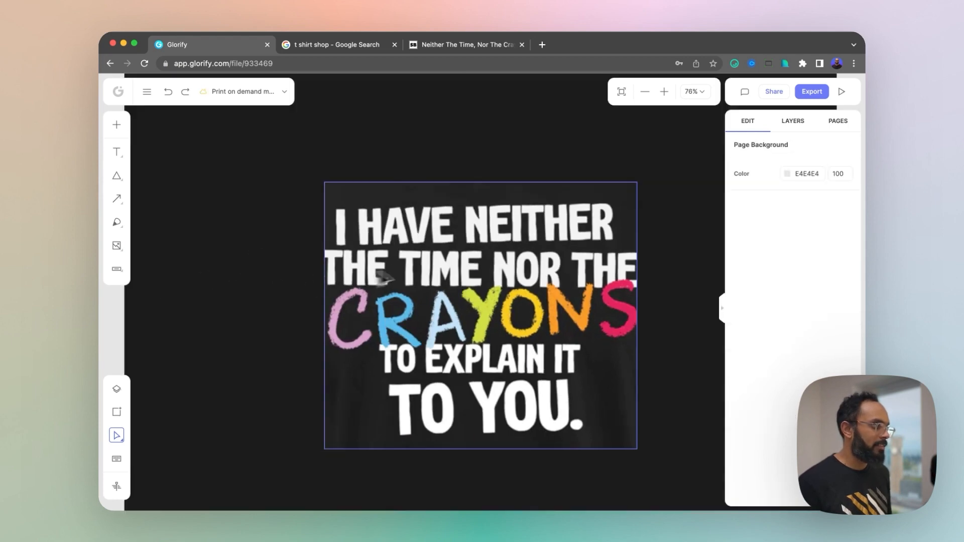
# Remove the slogan image's background, try solid black behind it, then apply the cut-out with a transparent background.
pyautogui.click(401, 276)
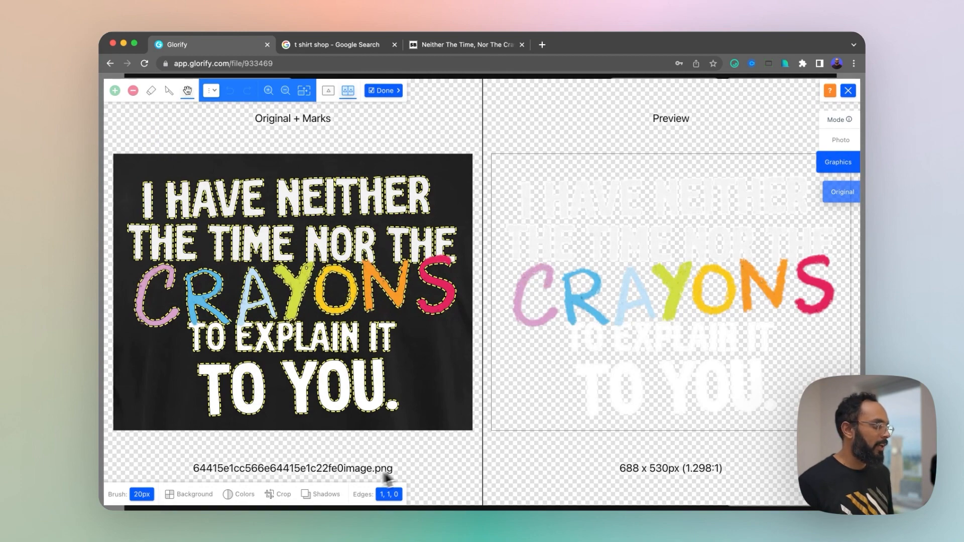
pyautogui.click(195, 497)
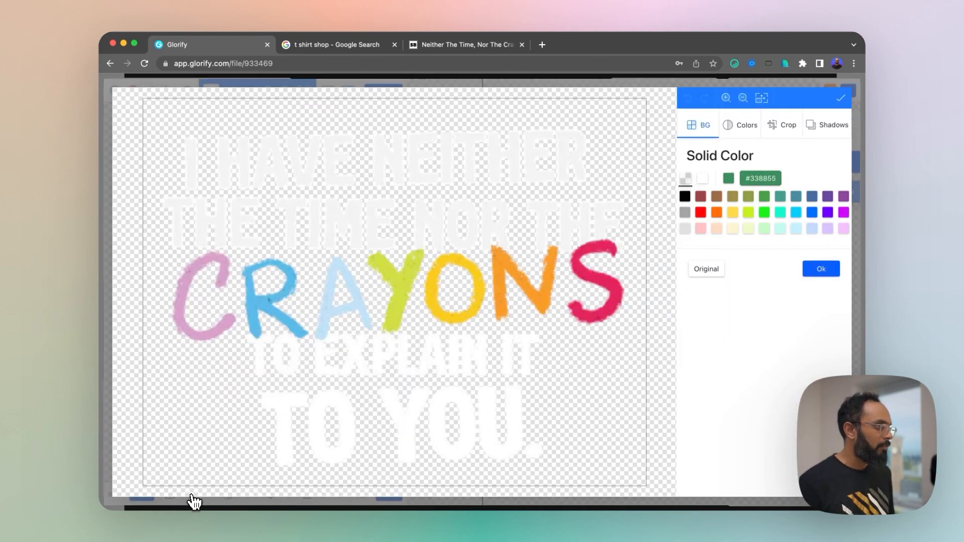
pyautogui.click(687, 198)
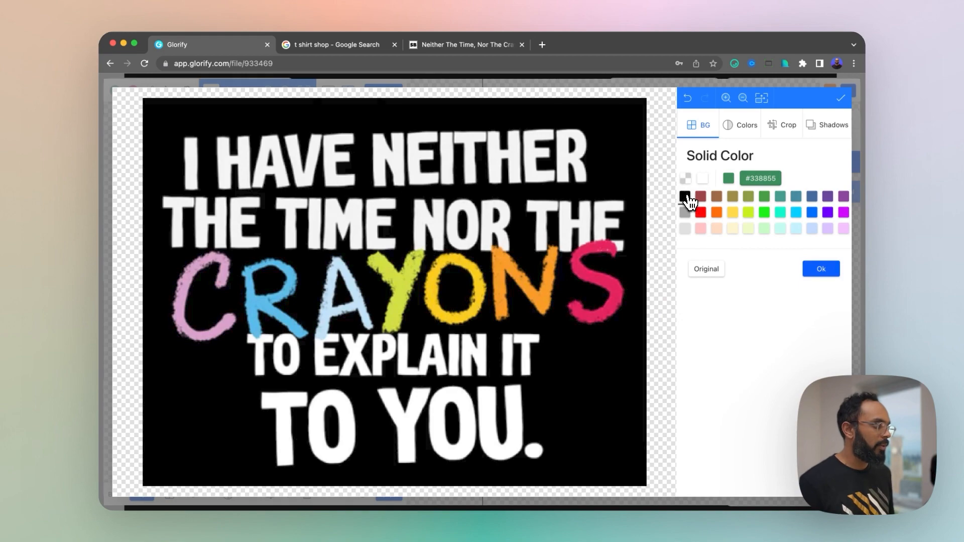
pyautogui.click(686, 179)
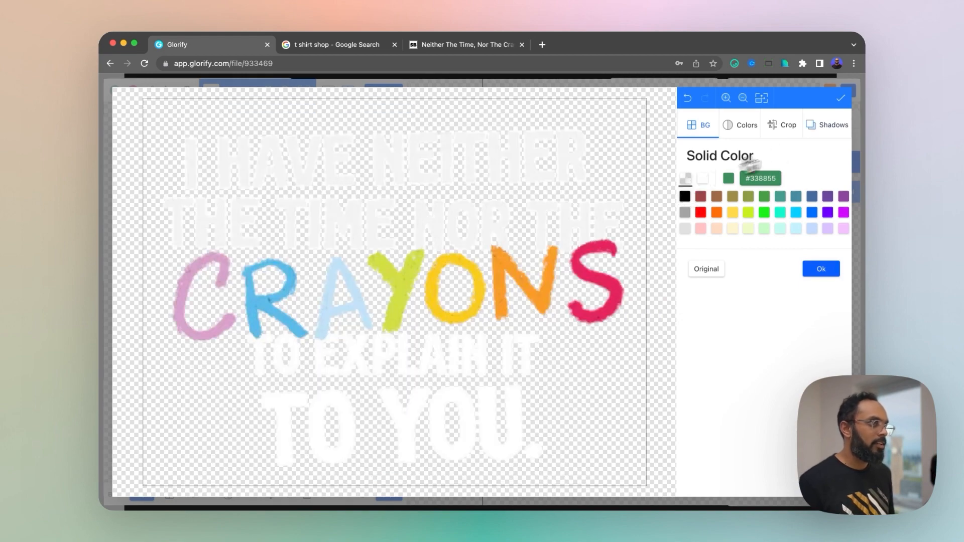
pyautogui.click(841, 99)
pyautogui.click(383, 91)
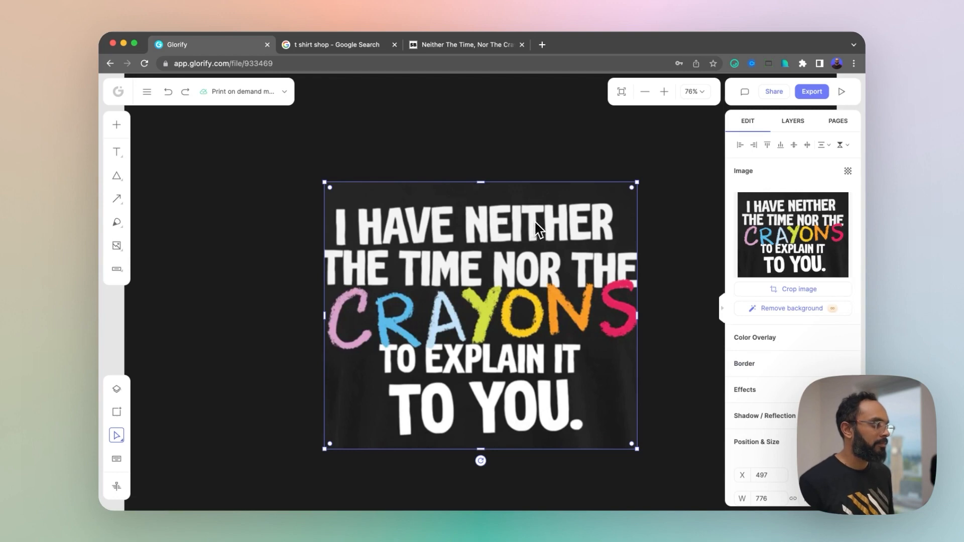
pyautogui.click(649, 330)
# Set the angled shirt's Inside-Print colour to 101010, sampled from the dark T-Shirt Print, and finish editing it.
pyautogui.scroll(-5, 656, 318)
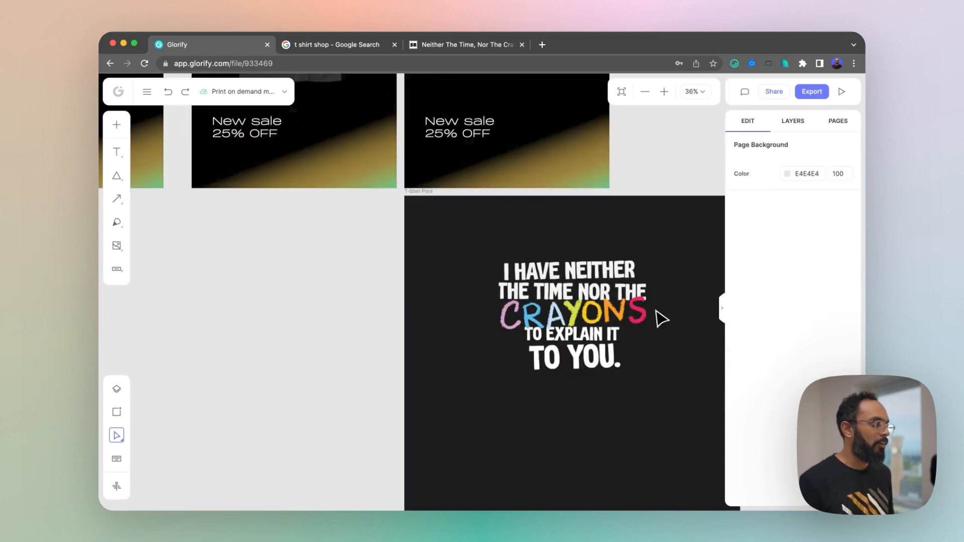
pyautogui.scroll(10, 662, 318)
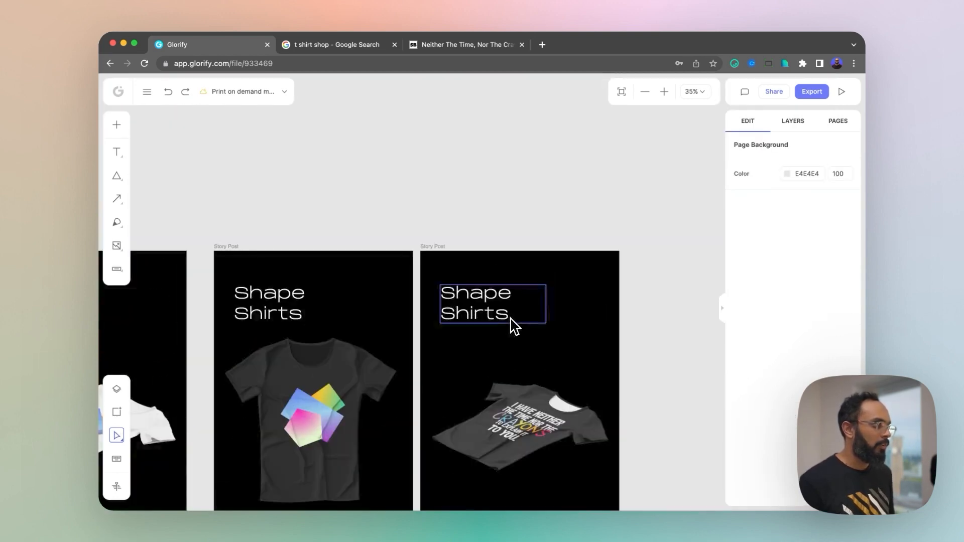
pyautogui.scroll(-5, 511, 318)
pyautogui.hscroll(2, 510, 318)
pyautogui.click(482, 221)
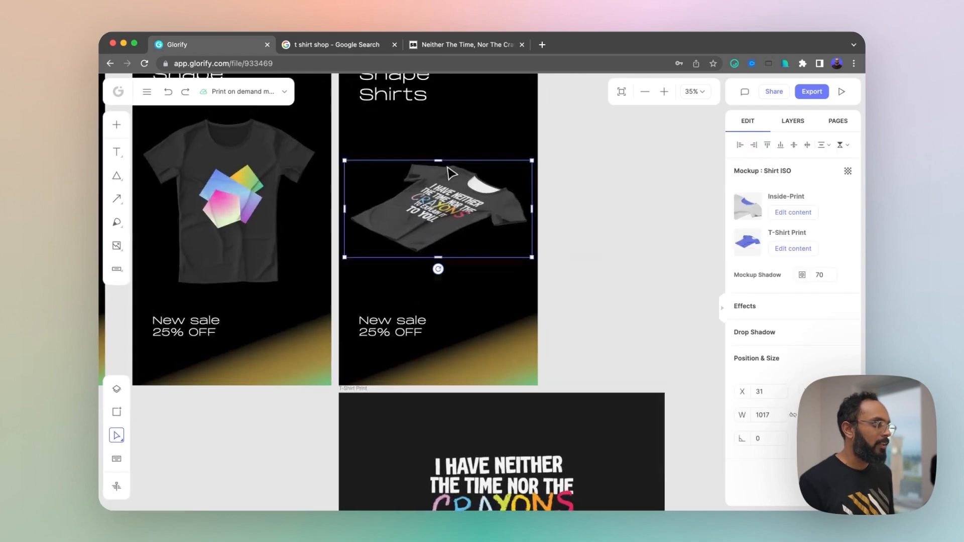
pyautogui.click(786, 212)
pyautogui.click(790, 332)
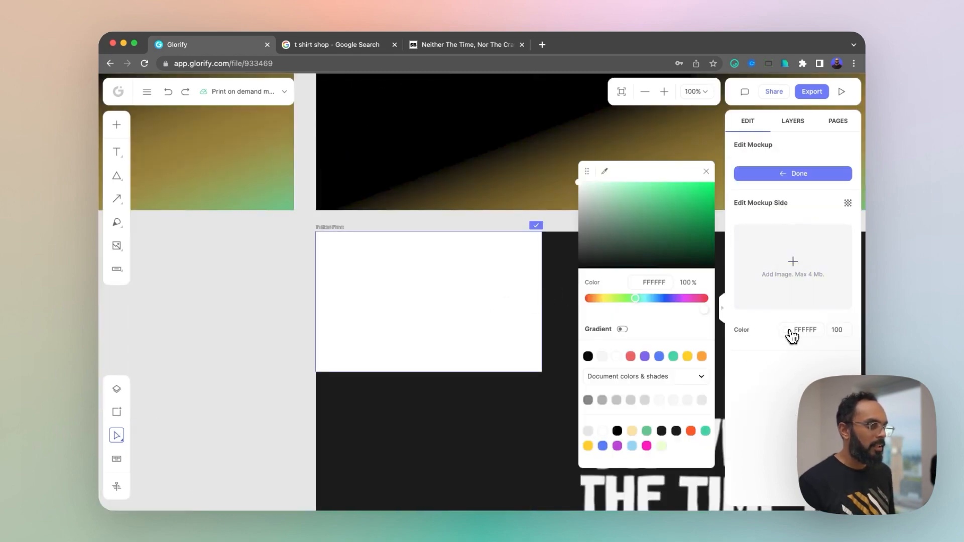
pyautogui.click(604, 171)
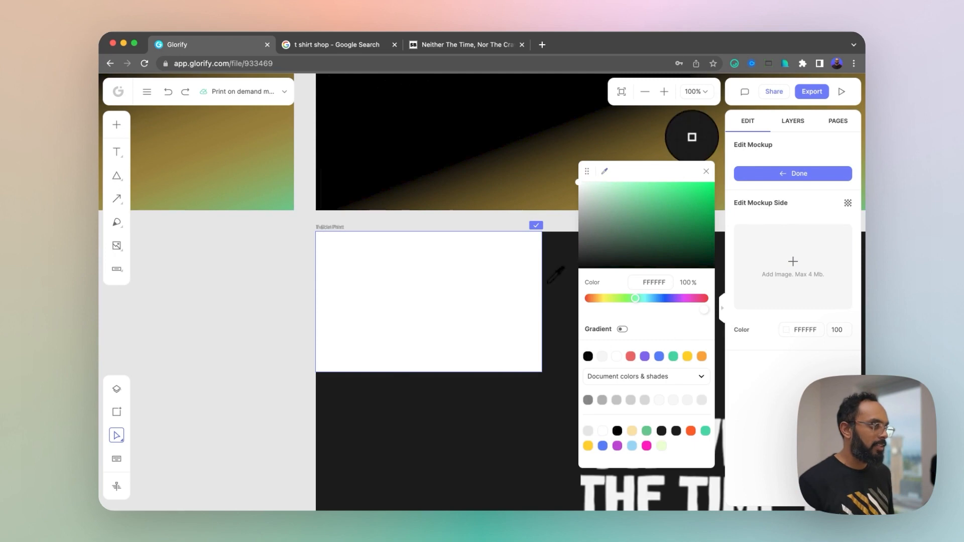
pyautogui.click(370, 394)
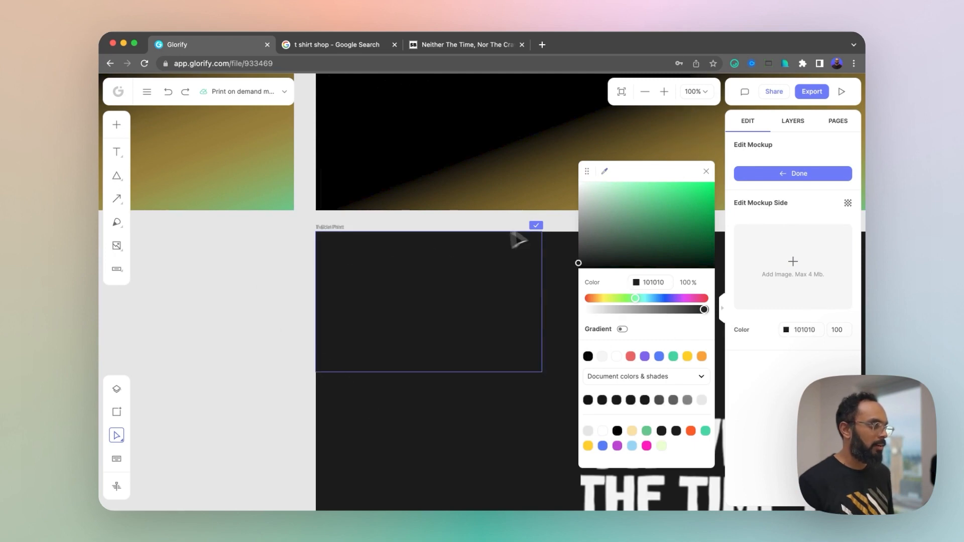
pyautogui.click(536, 225)
pyautogui.scroll(-5, 494, 229)
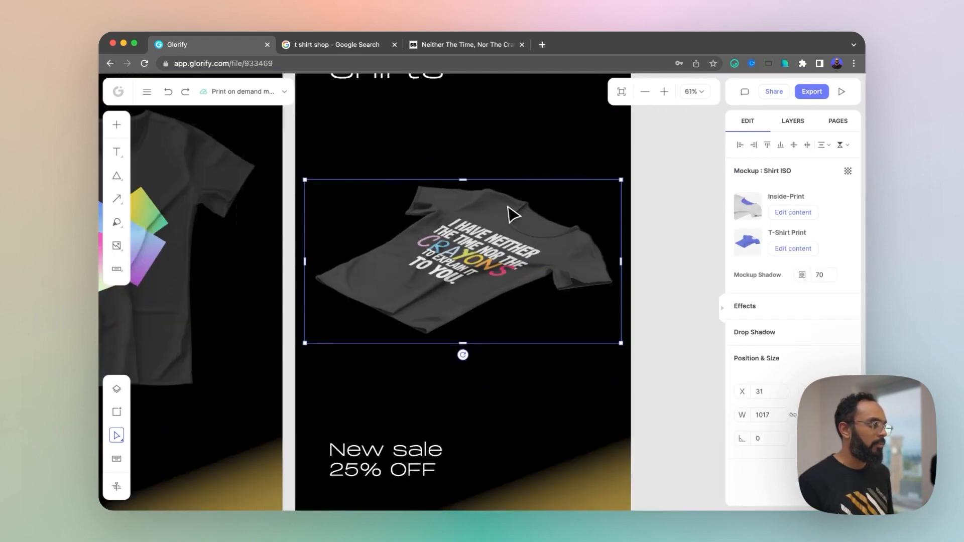
pyautogui.scroll(5, 621, 316)
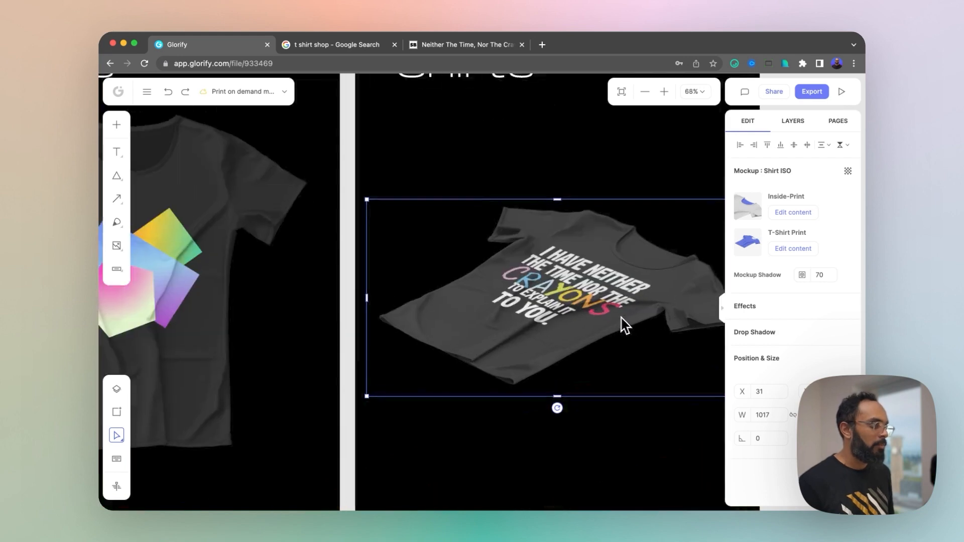
pyautogui.scroll(-5, 497, 321)
pyautogui.scroll(-3, 497, 321)
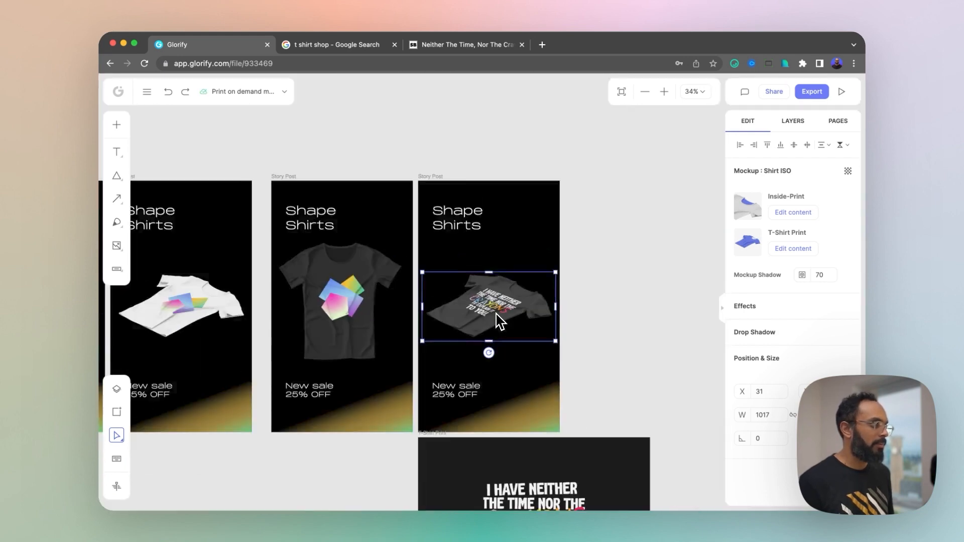